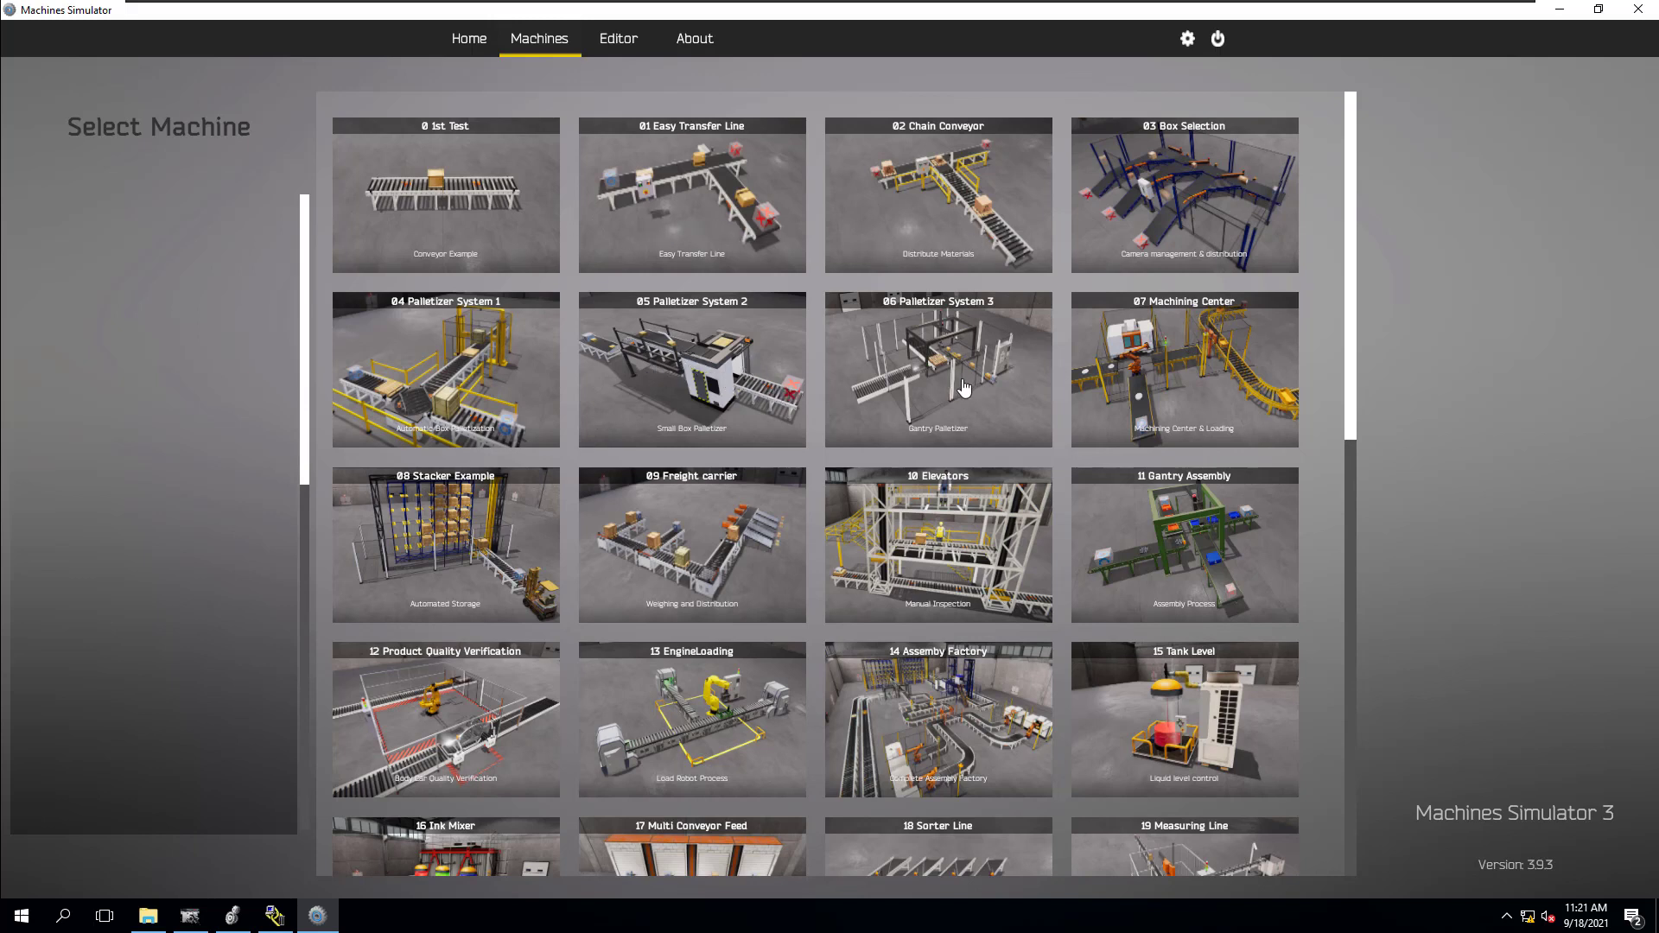
Step: Start the Robot Loader machine from the machine list and maximize the simulator window
drag(1352, 374, 1360, 510)
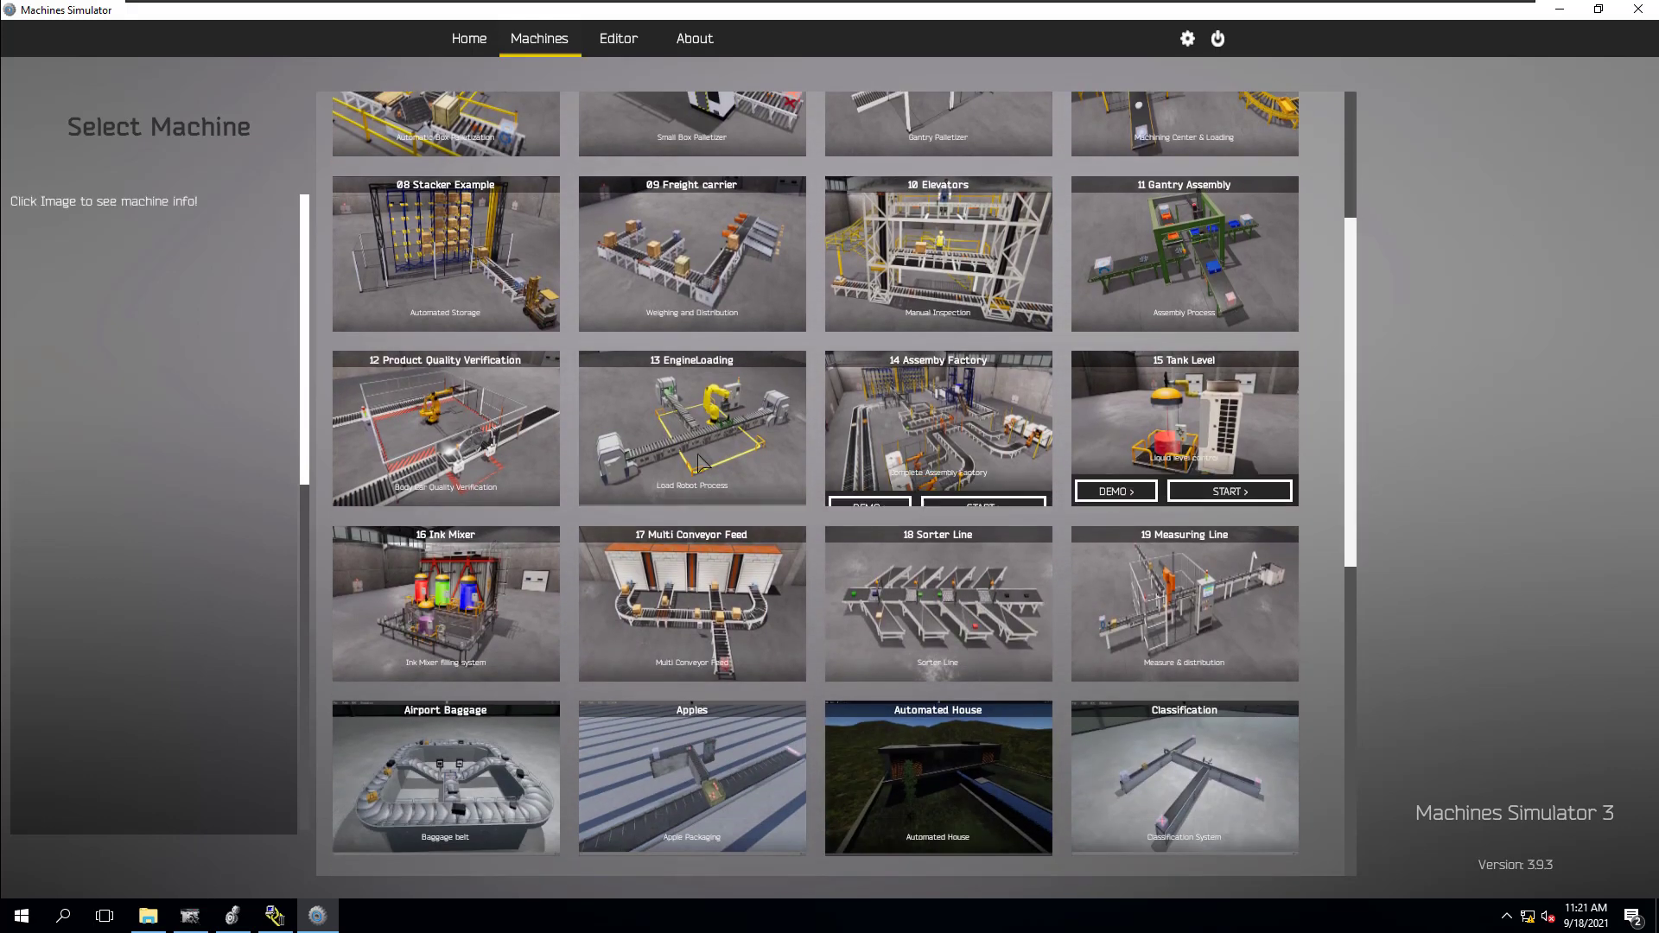
mouse_move(752, 438)
mouse_move(1247, 439)
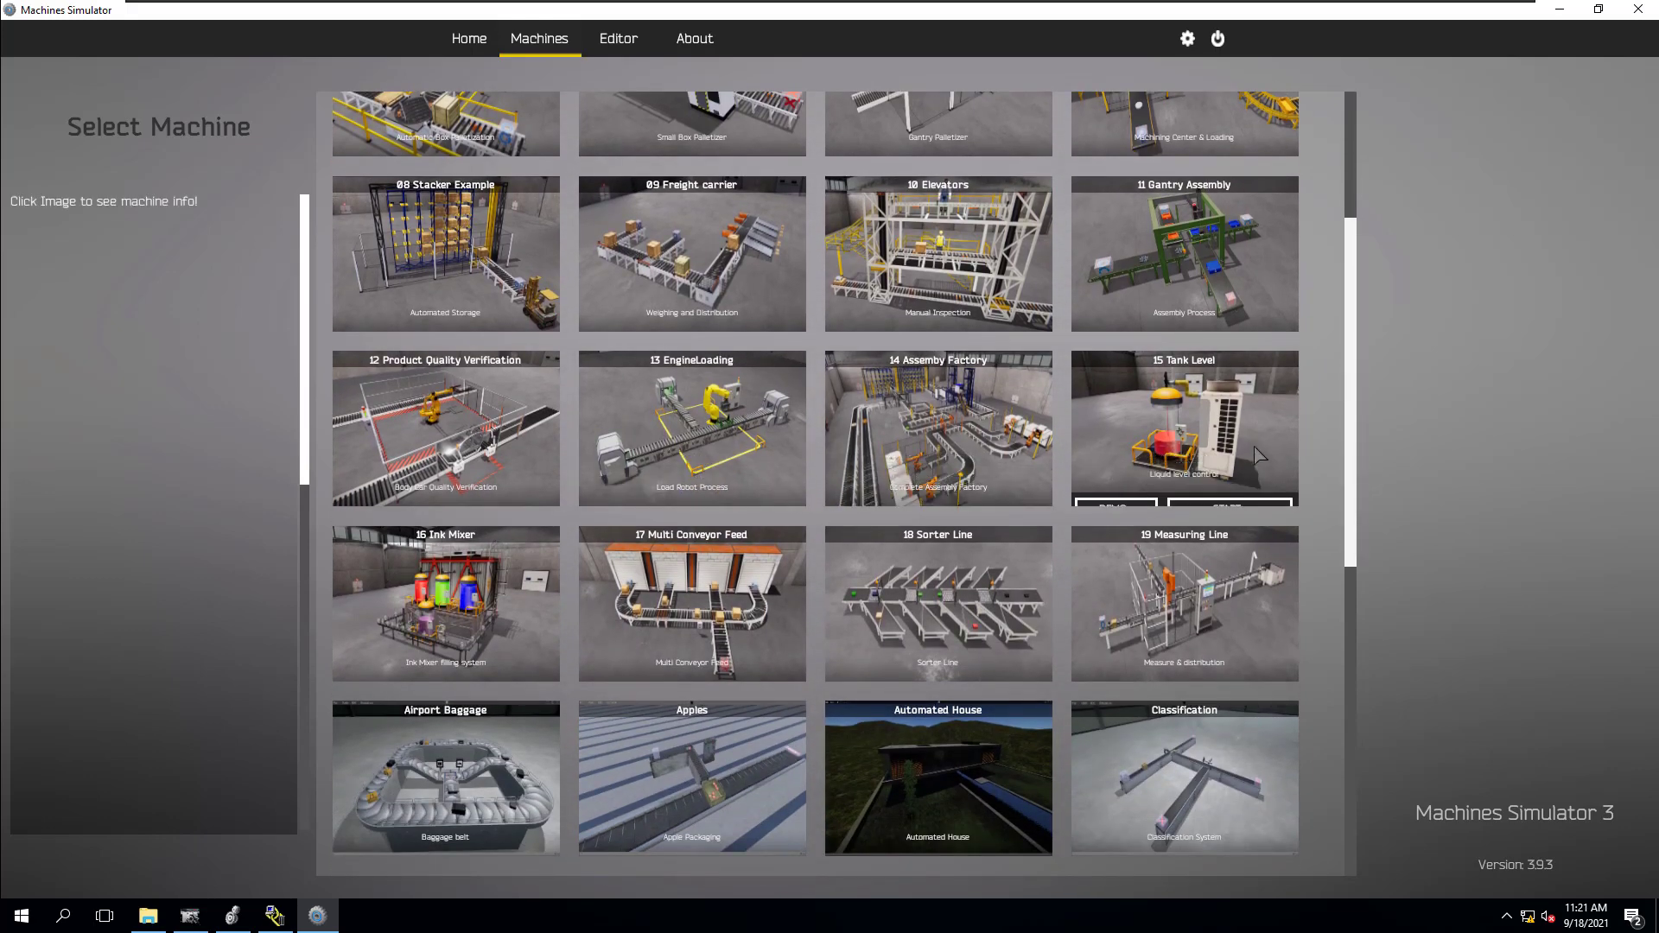
drag(1356, 464, 1323, 782)
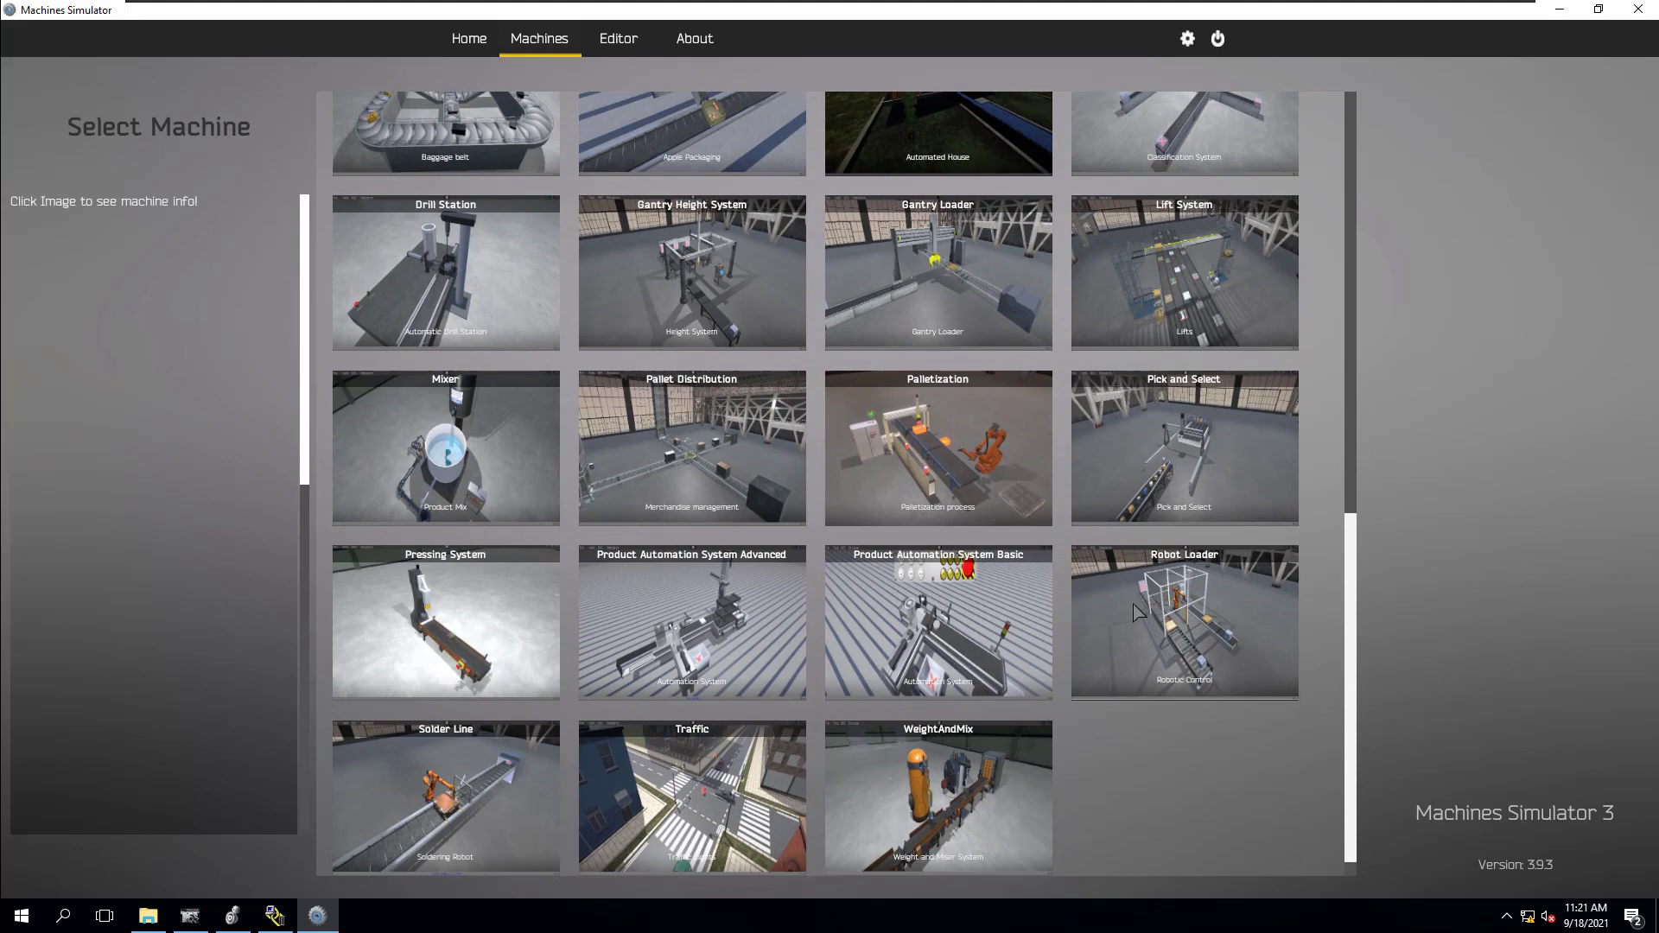
mouse_move(1178, 567)
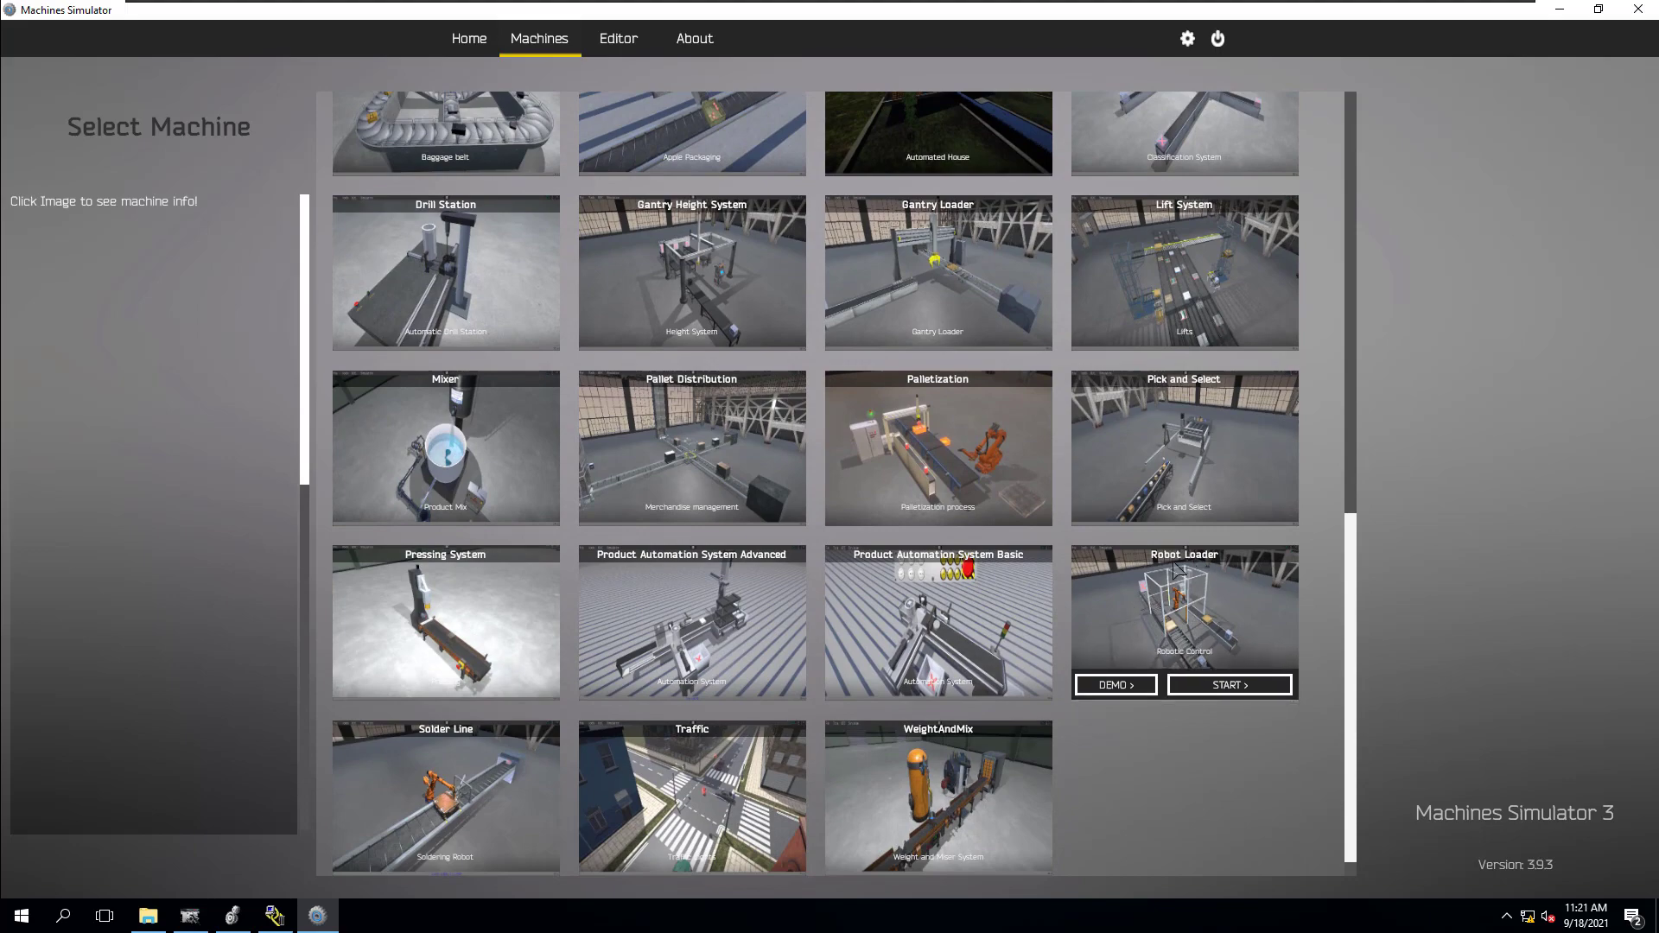
click(1228, 699)
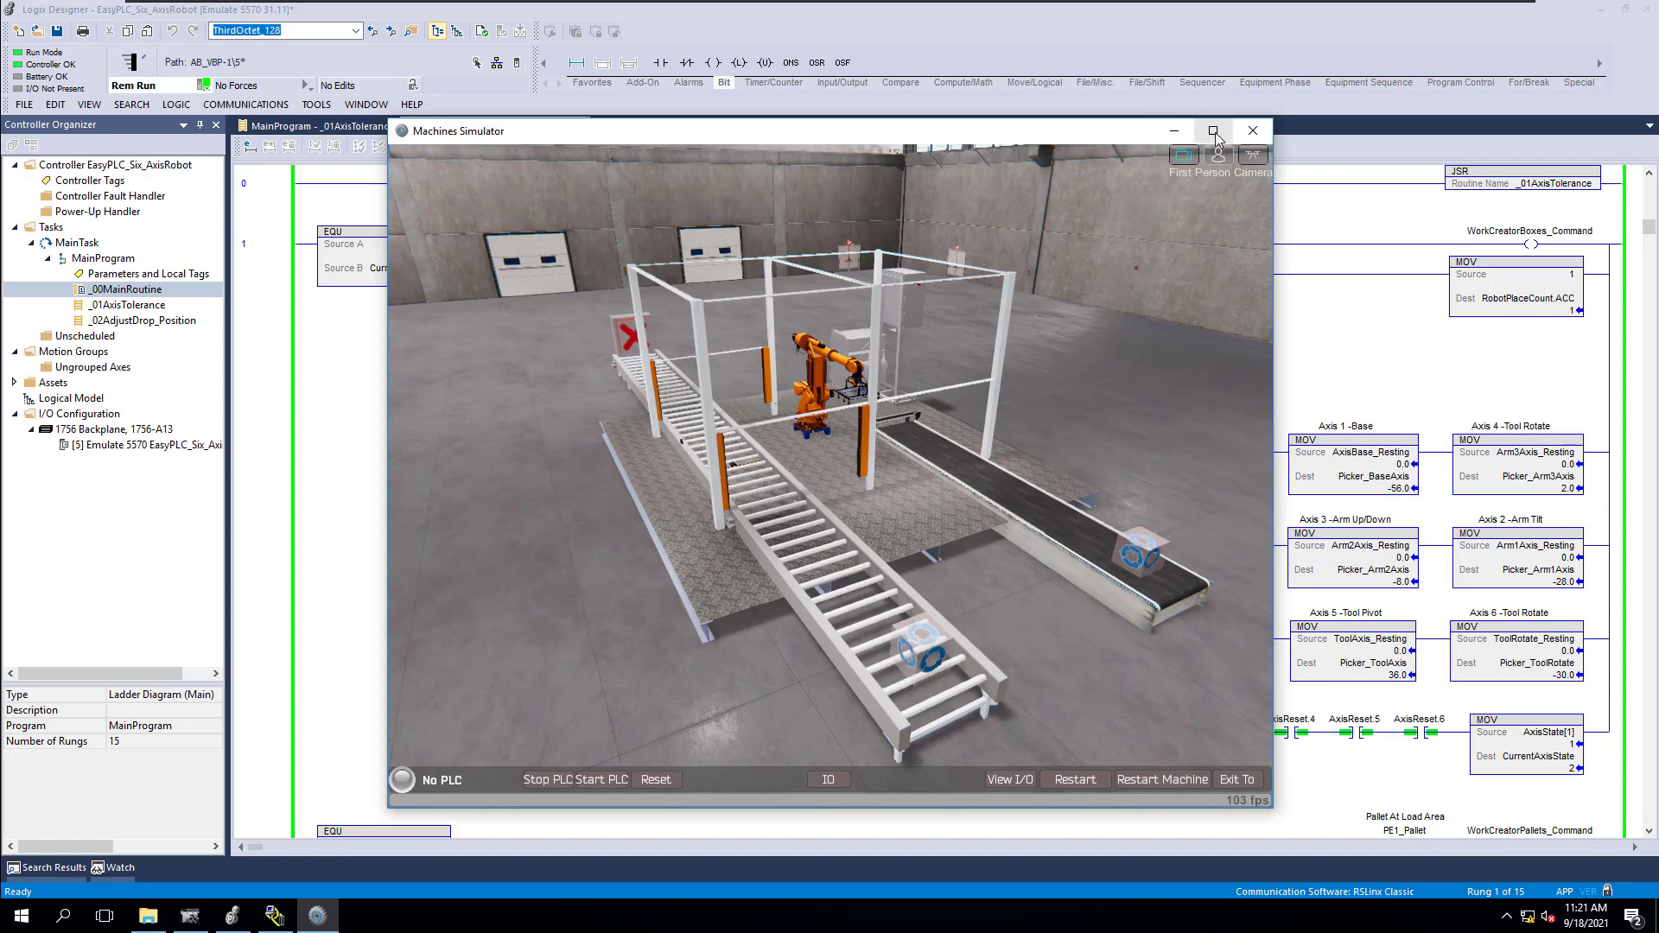
click(1214, 131)
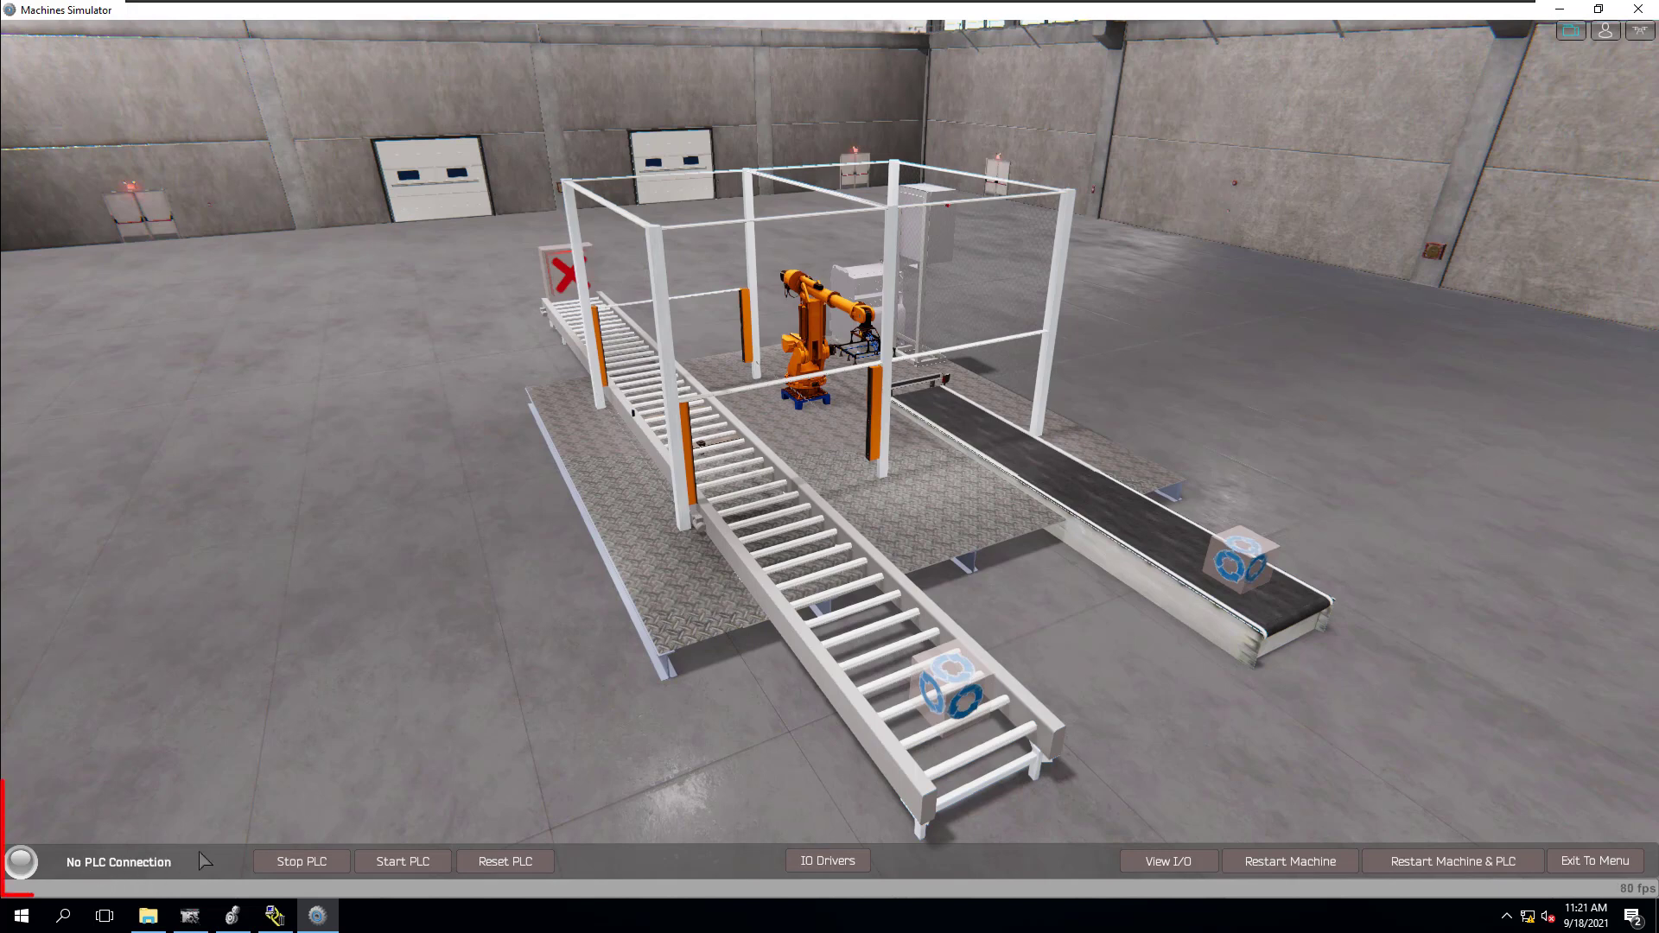
Step: Show the machine's I/O with the analog outputs and analog inputs displayed
click(1168, 861)
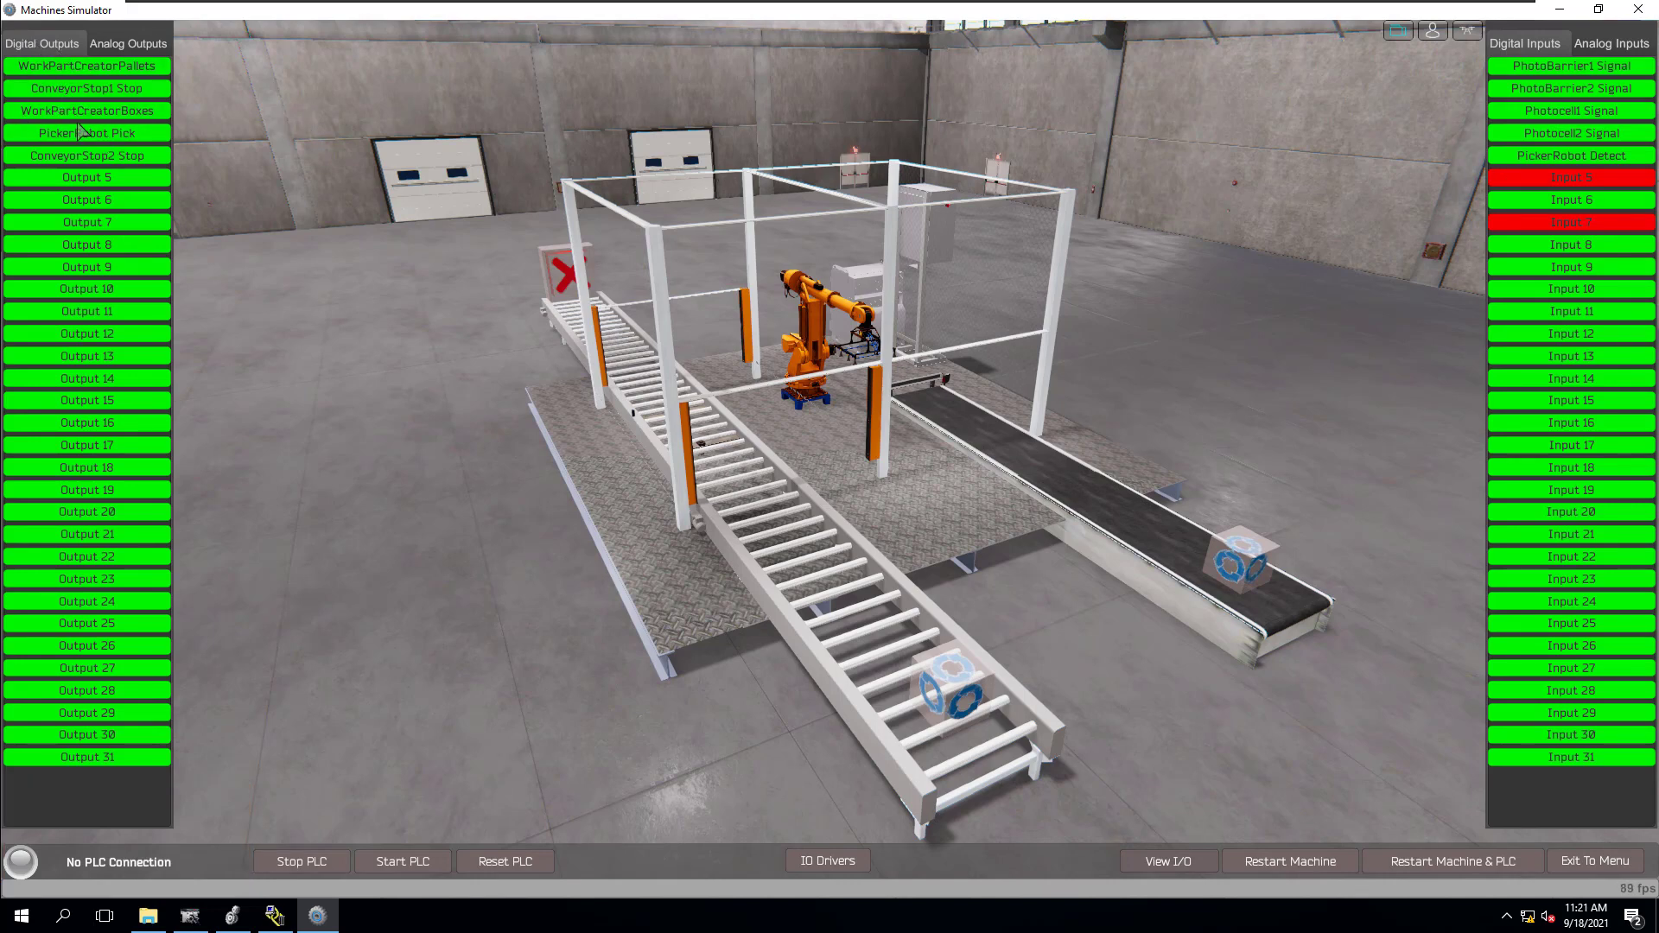
click(132, 45)
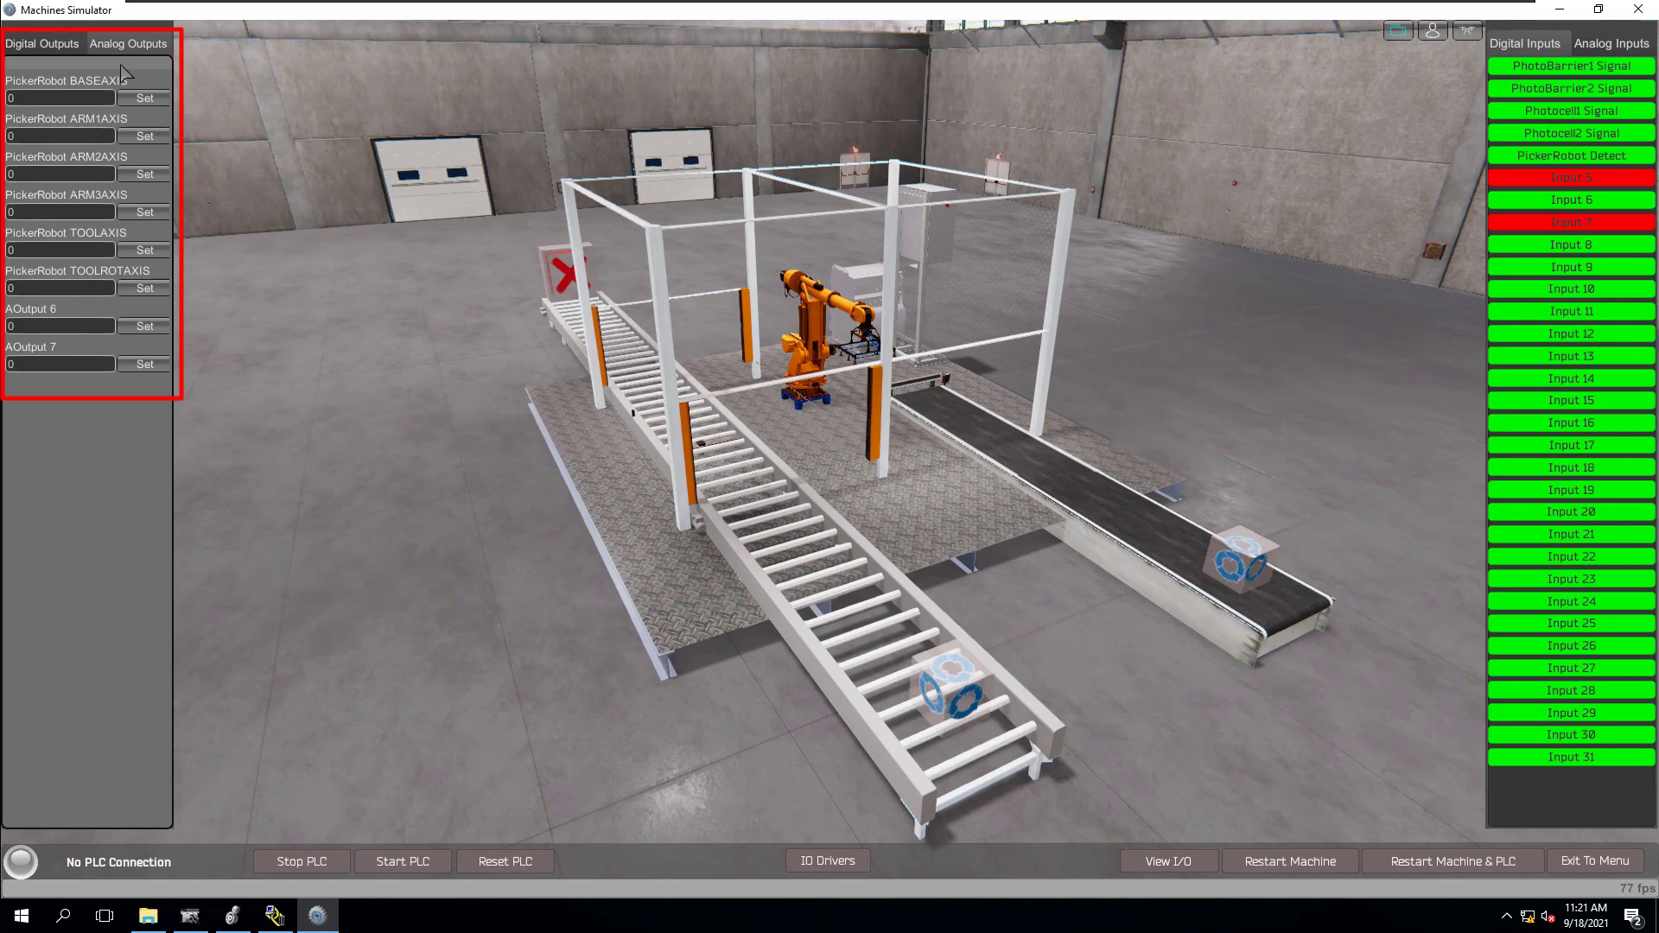
click(1636, 48)
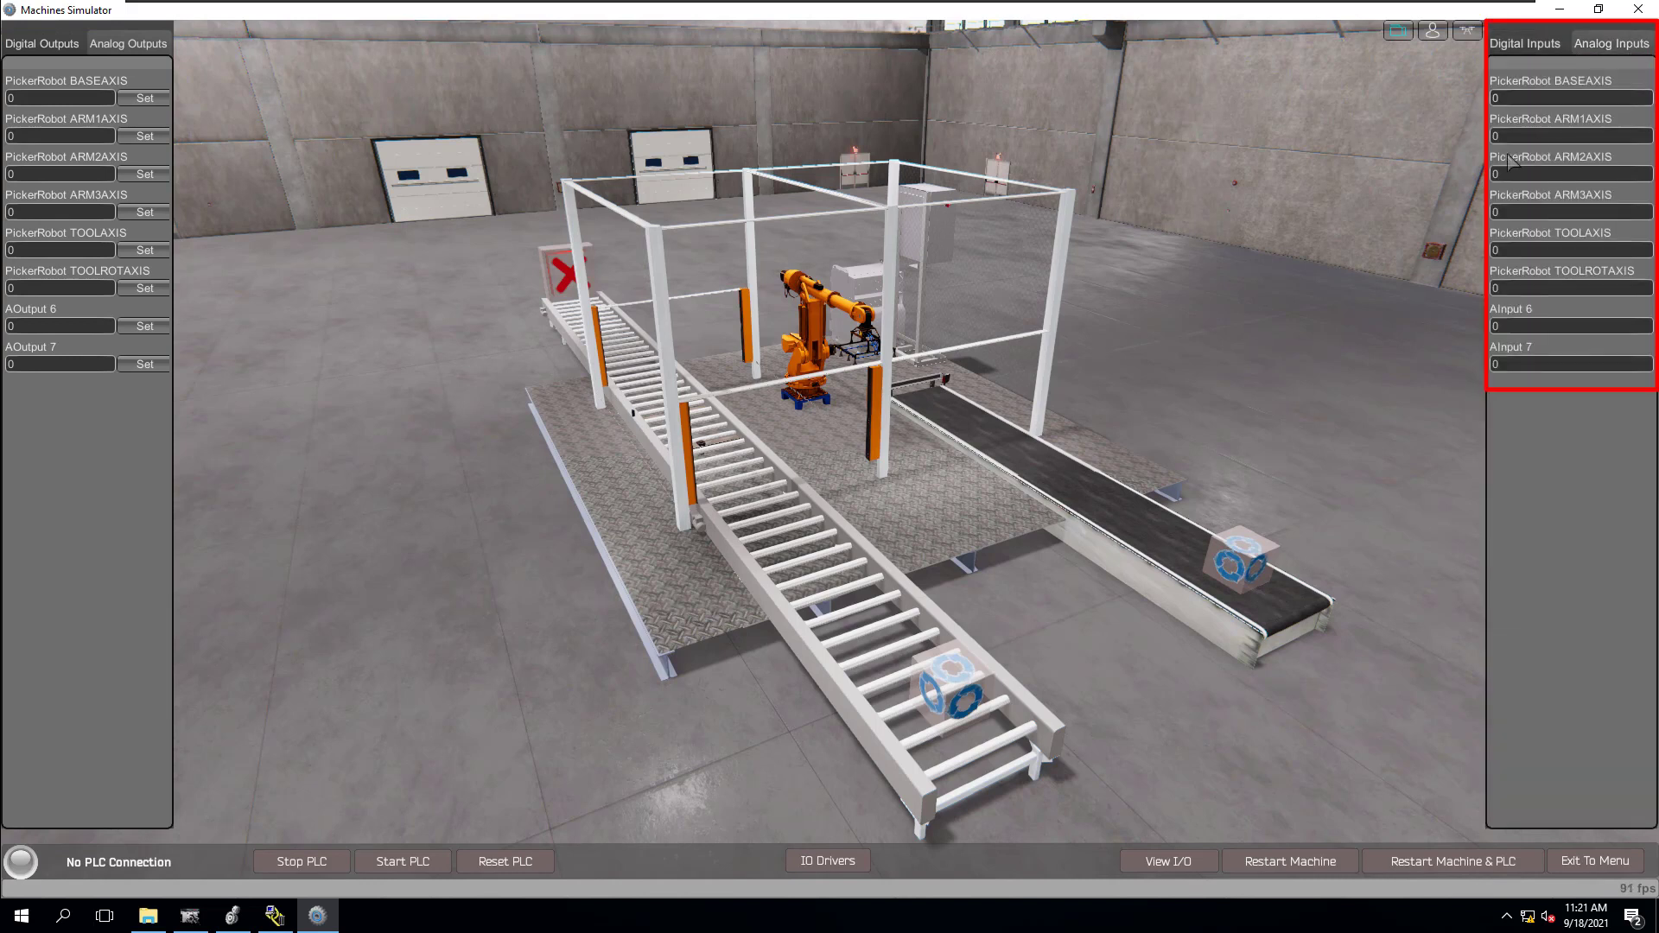
Step: Walk up to the picker robot in first-person view, then release that view while staying in the machine
click(1434, 33)
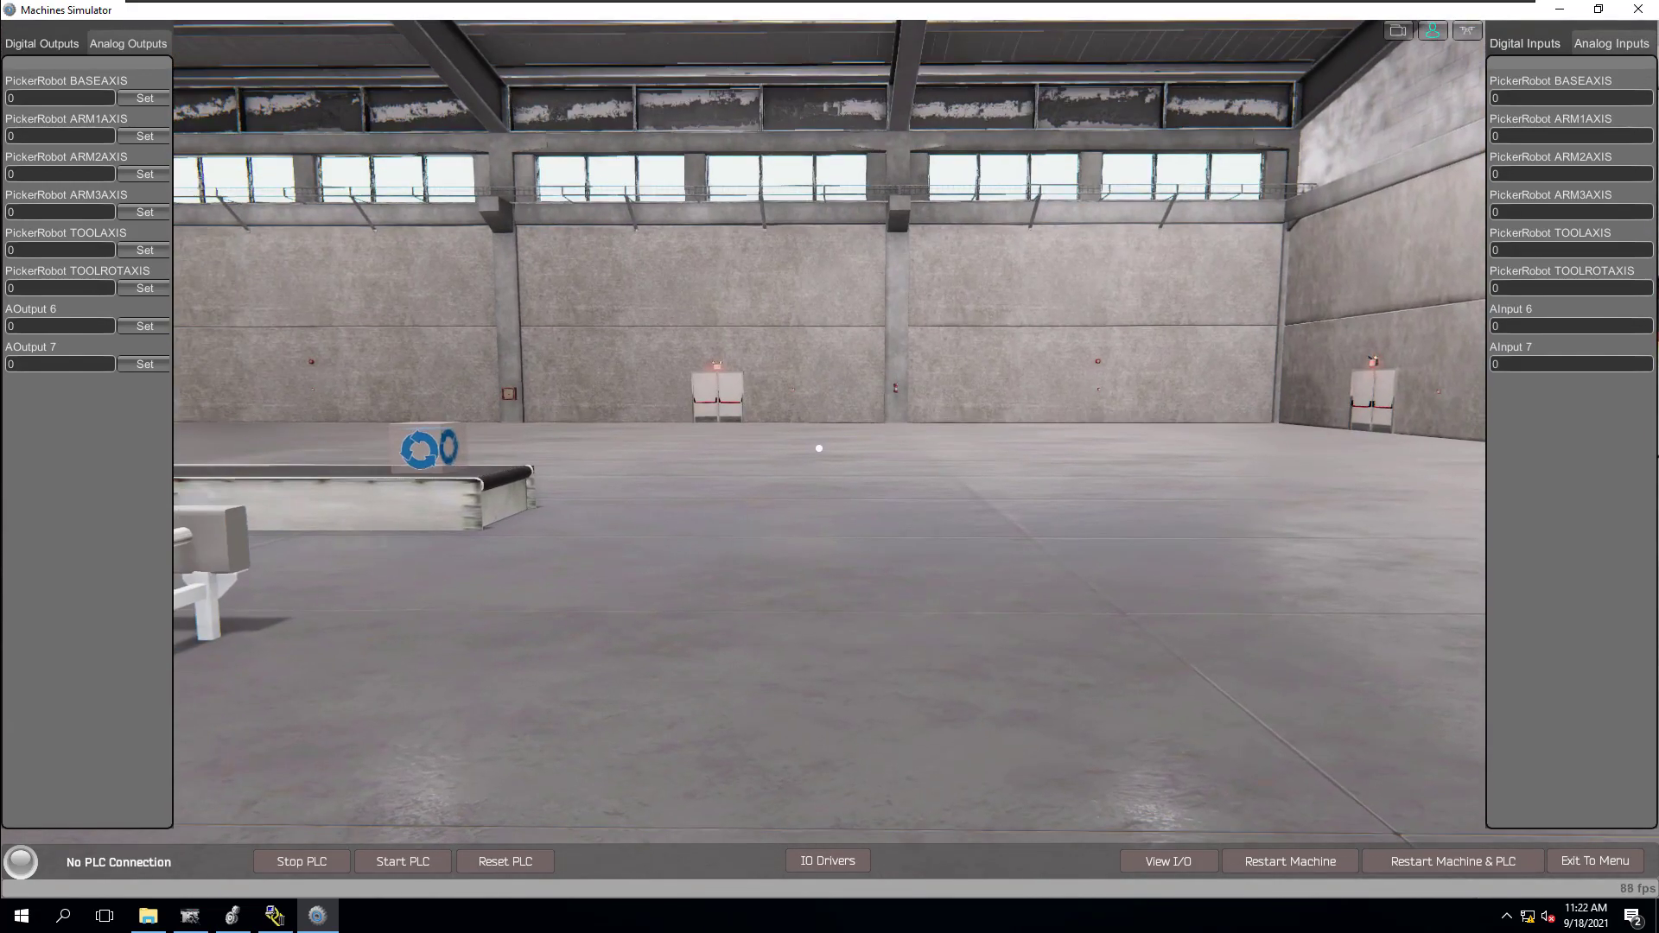
key(w)
key(w)
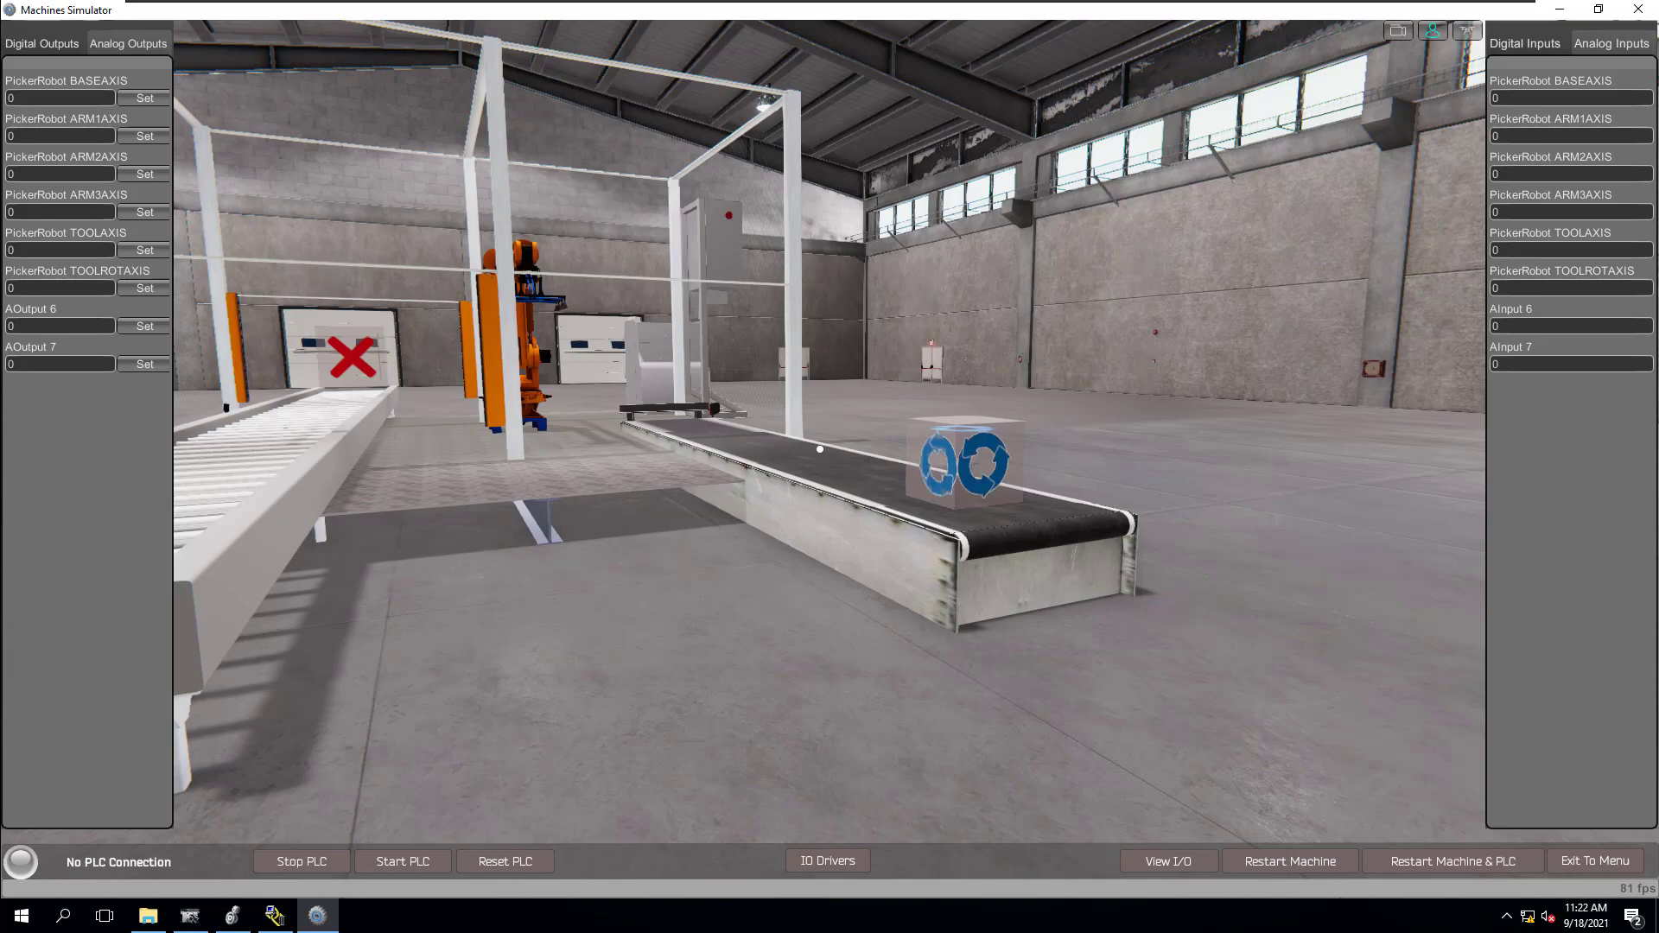
key(w)
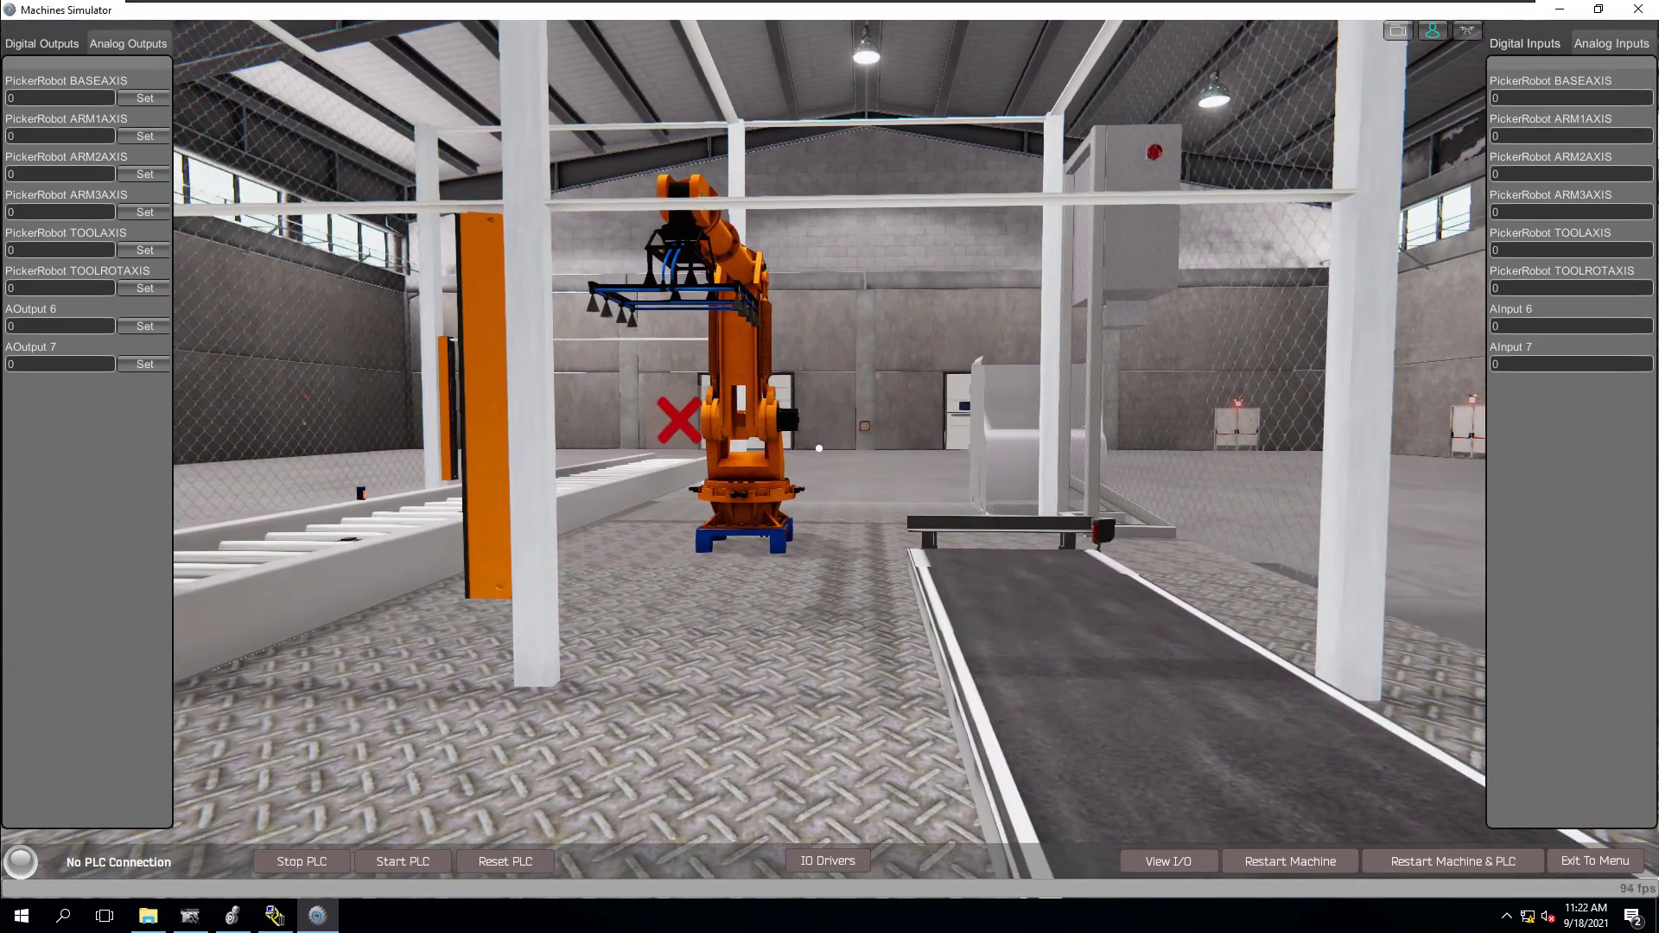
key(Escape)
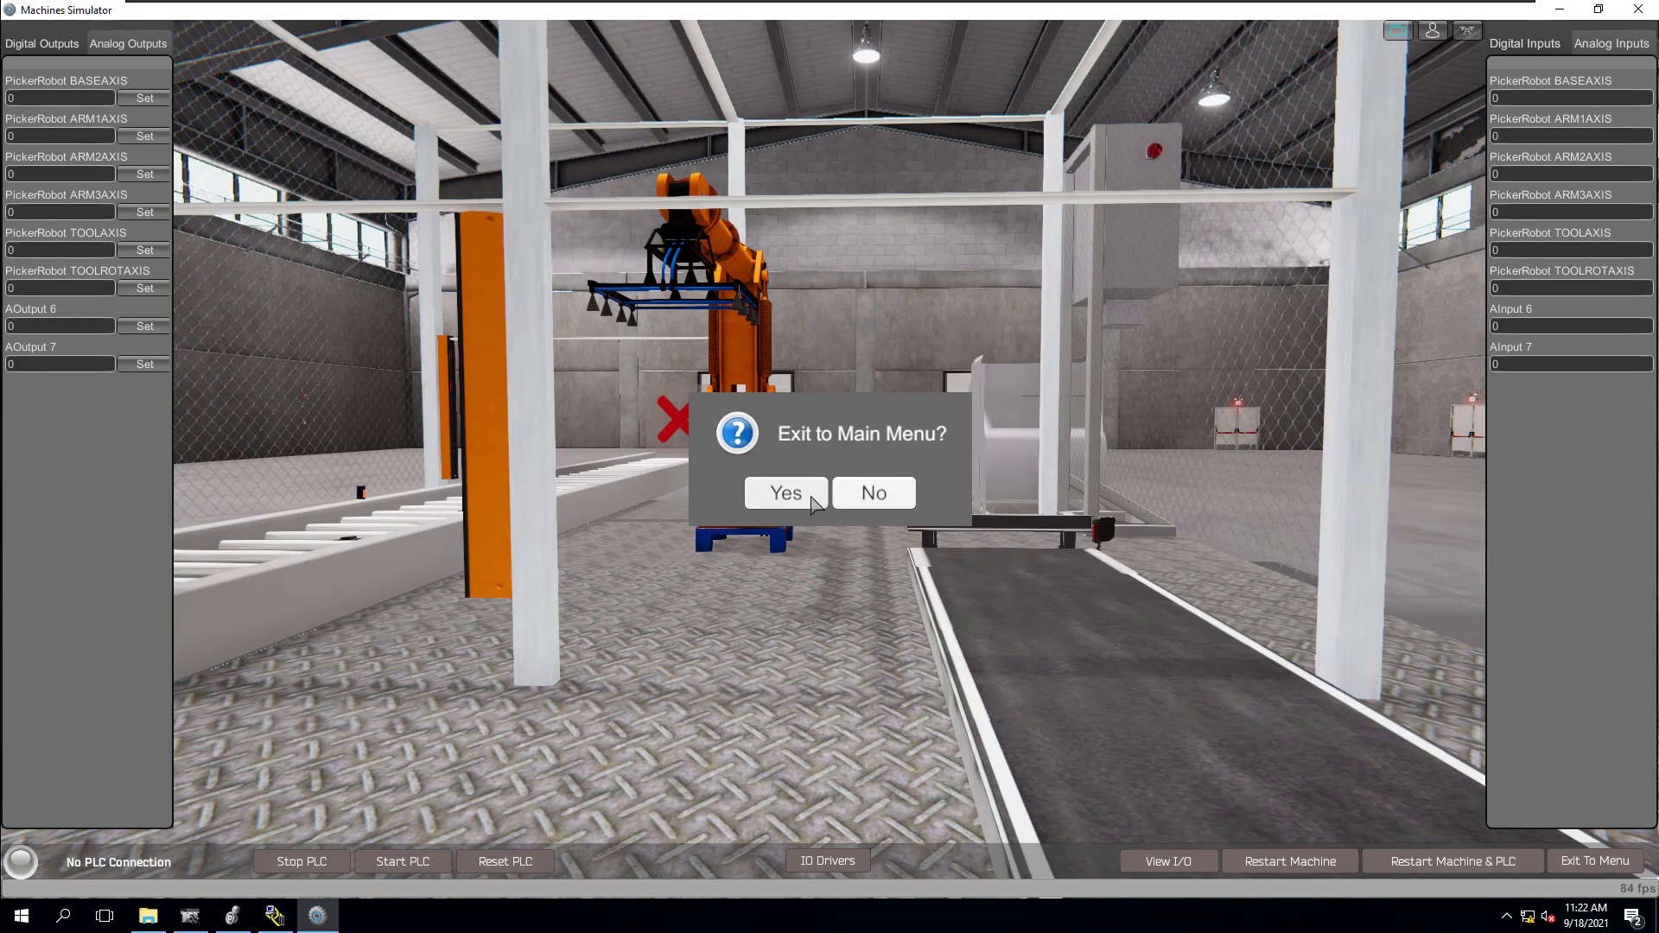
click(855, 491)
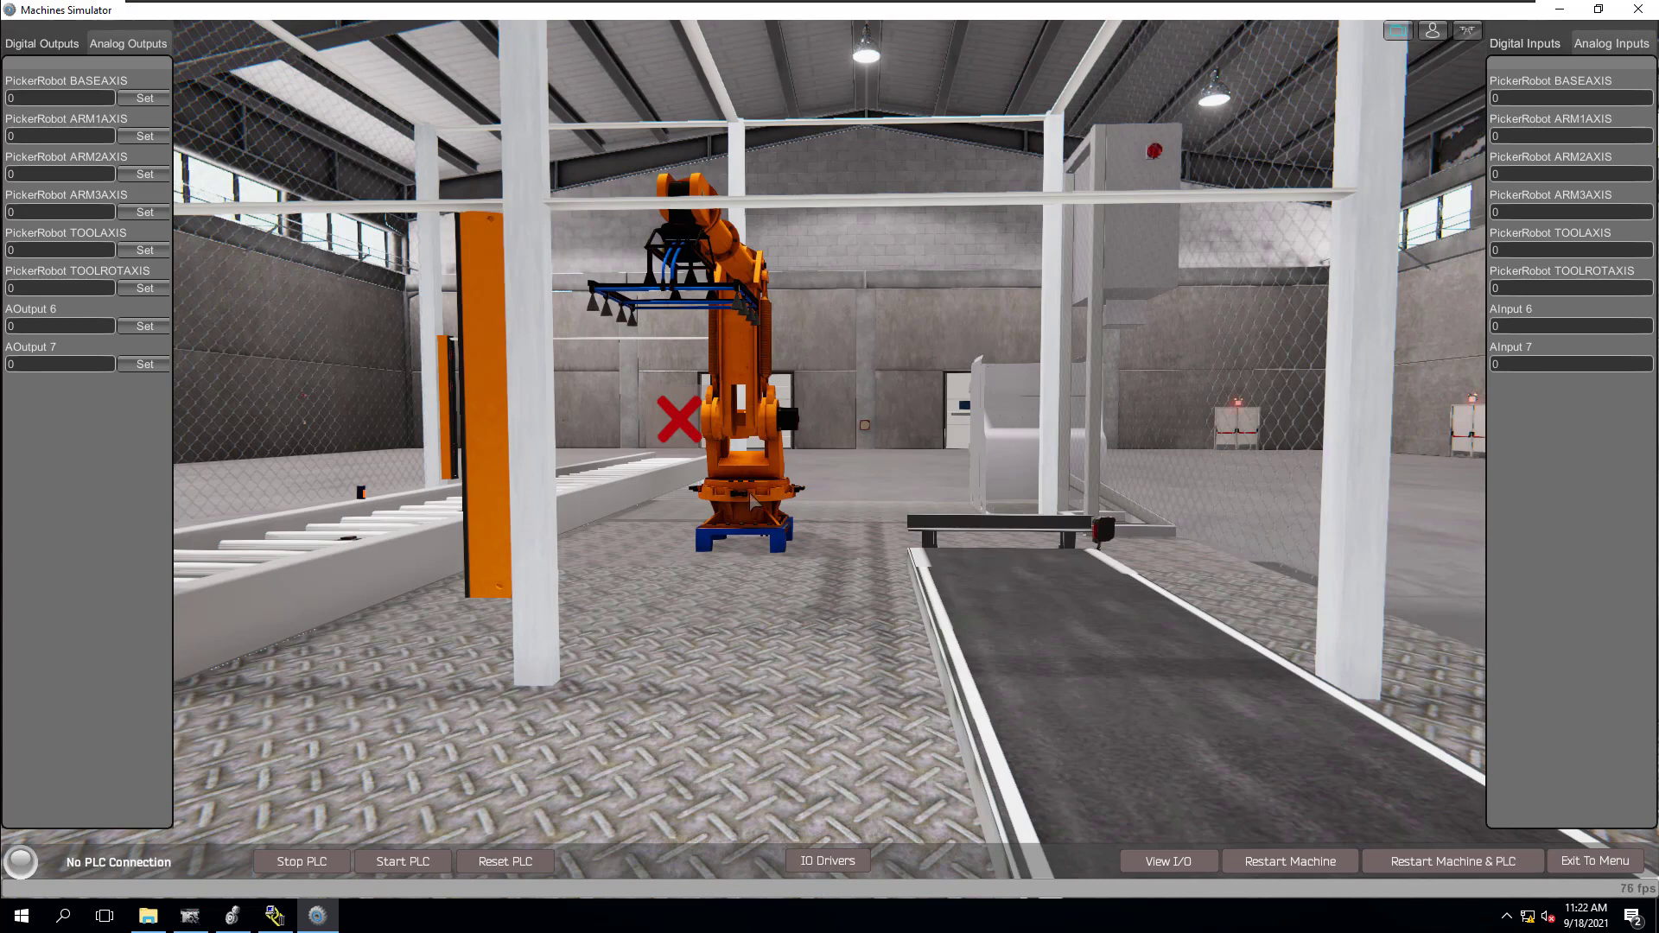
Step: Rotate the PickerRobot BASEAXIS by setting its analog output to 10, then -10, and finally -90
mouse_move(752, 500)
click(7, 98)
text(10)
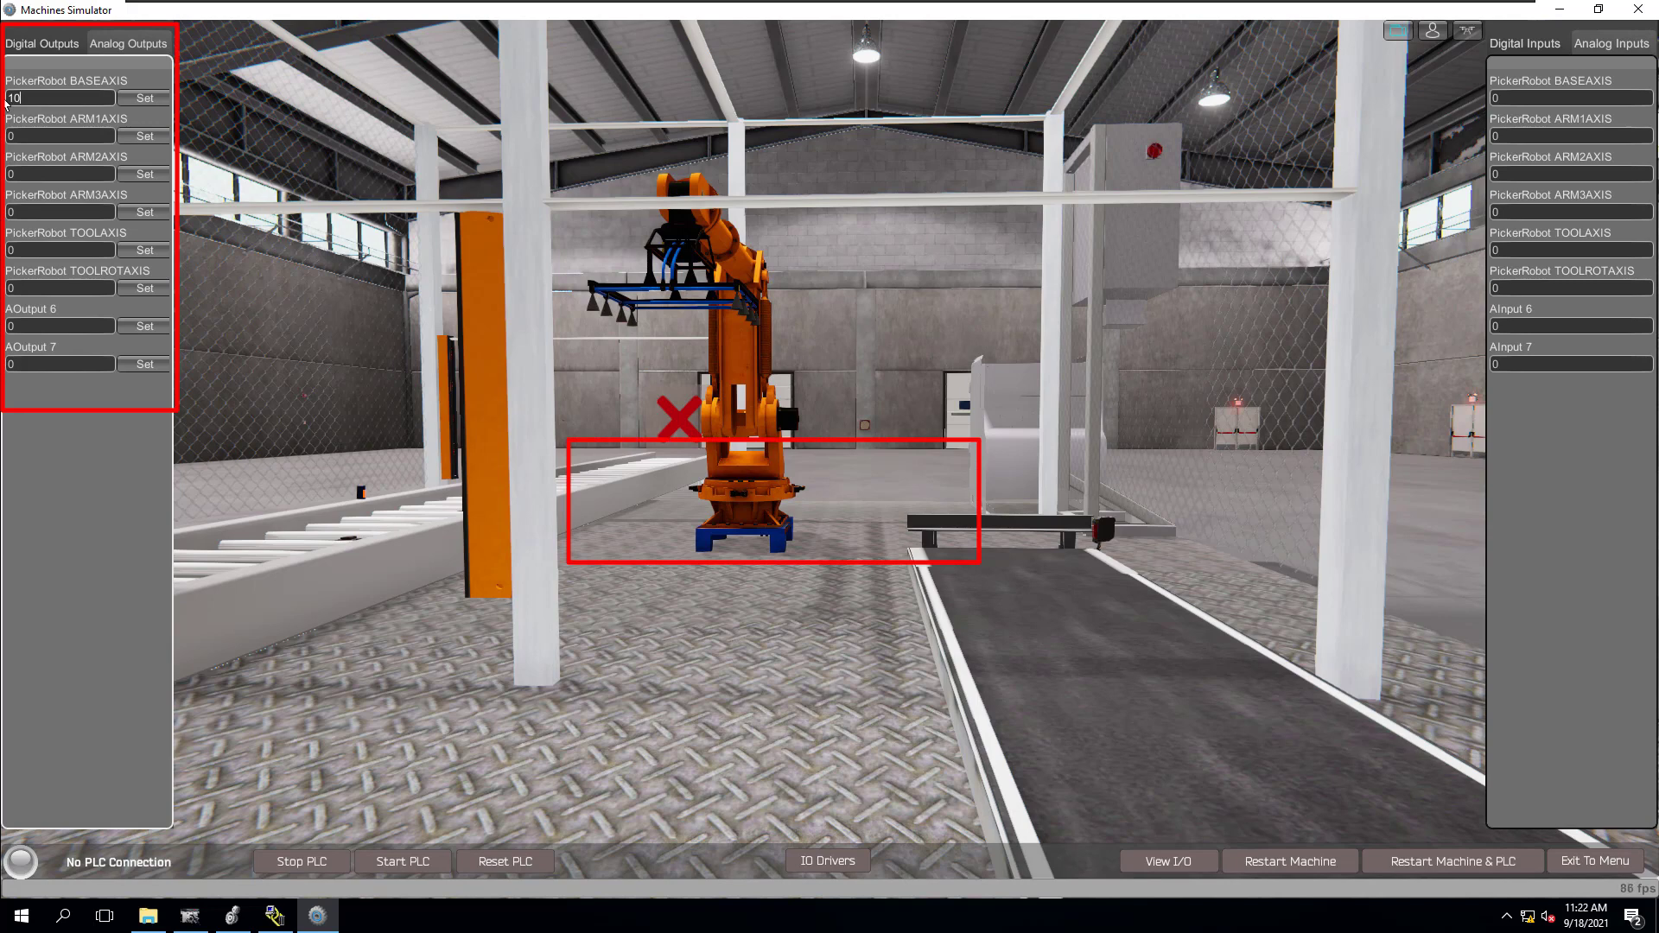
click(145, 98)
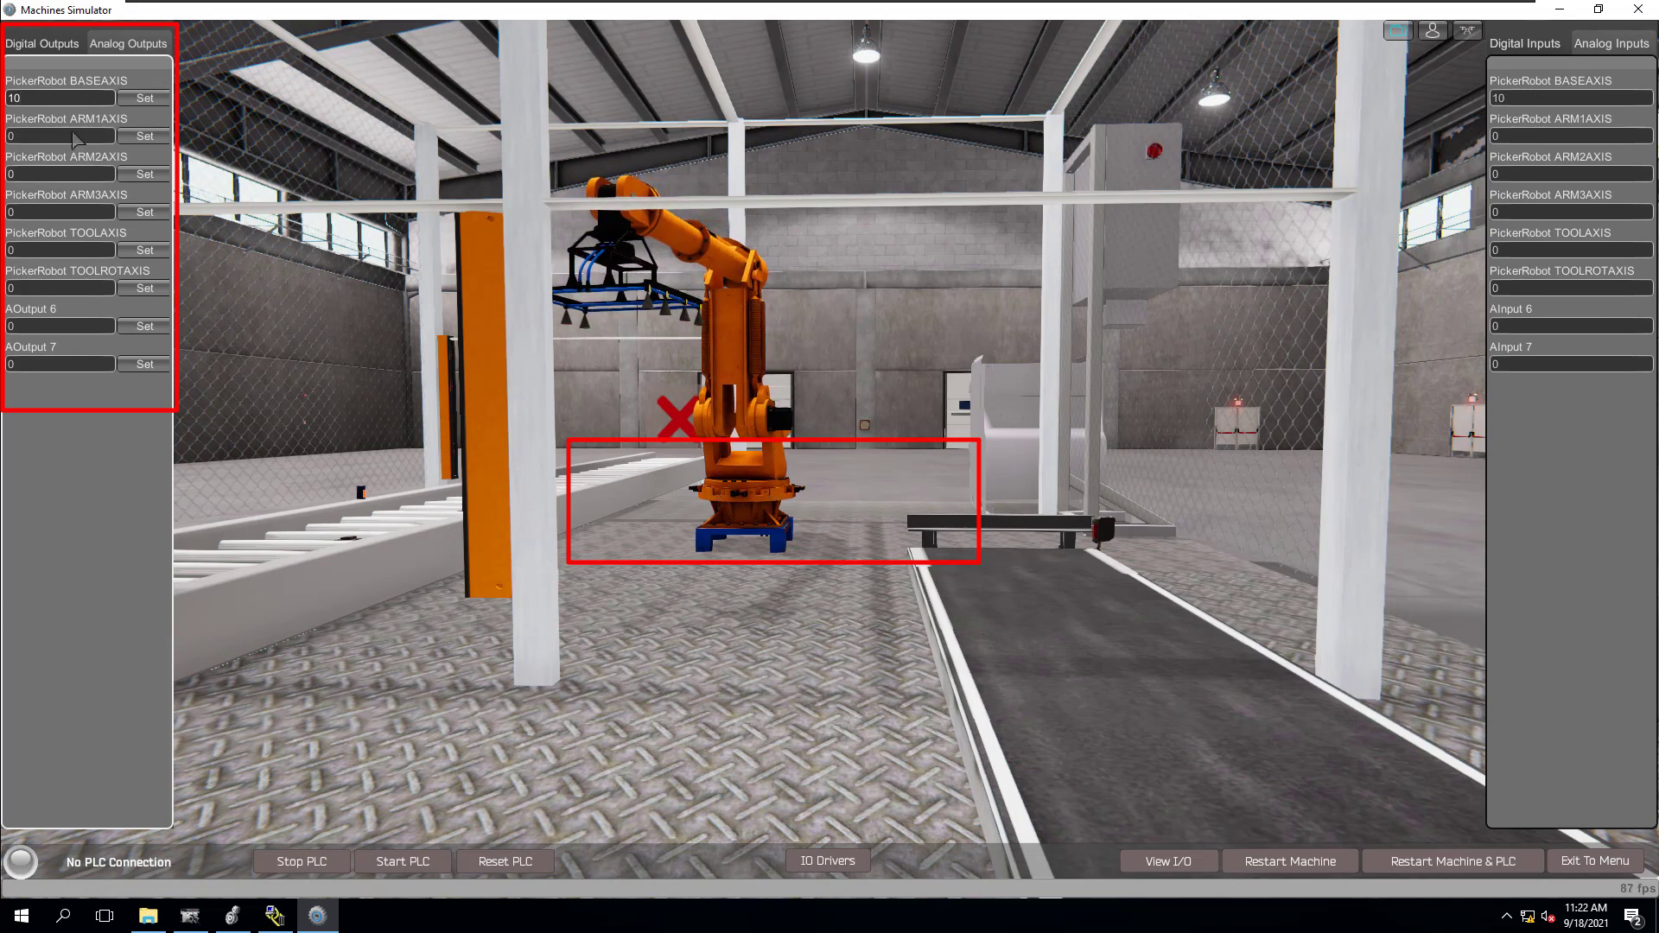
drag(38, 100, 4, 100)
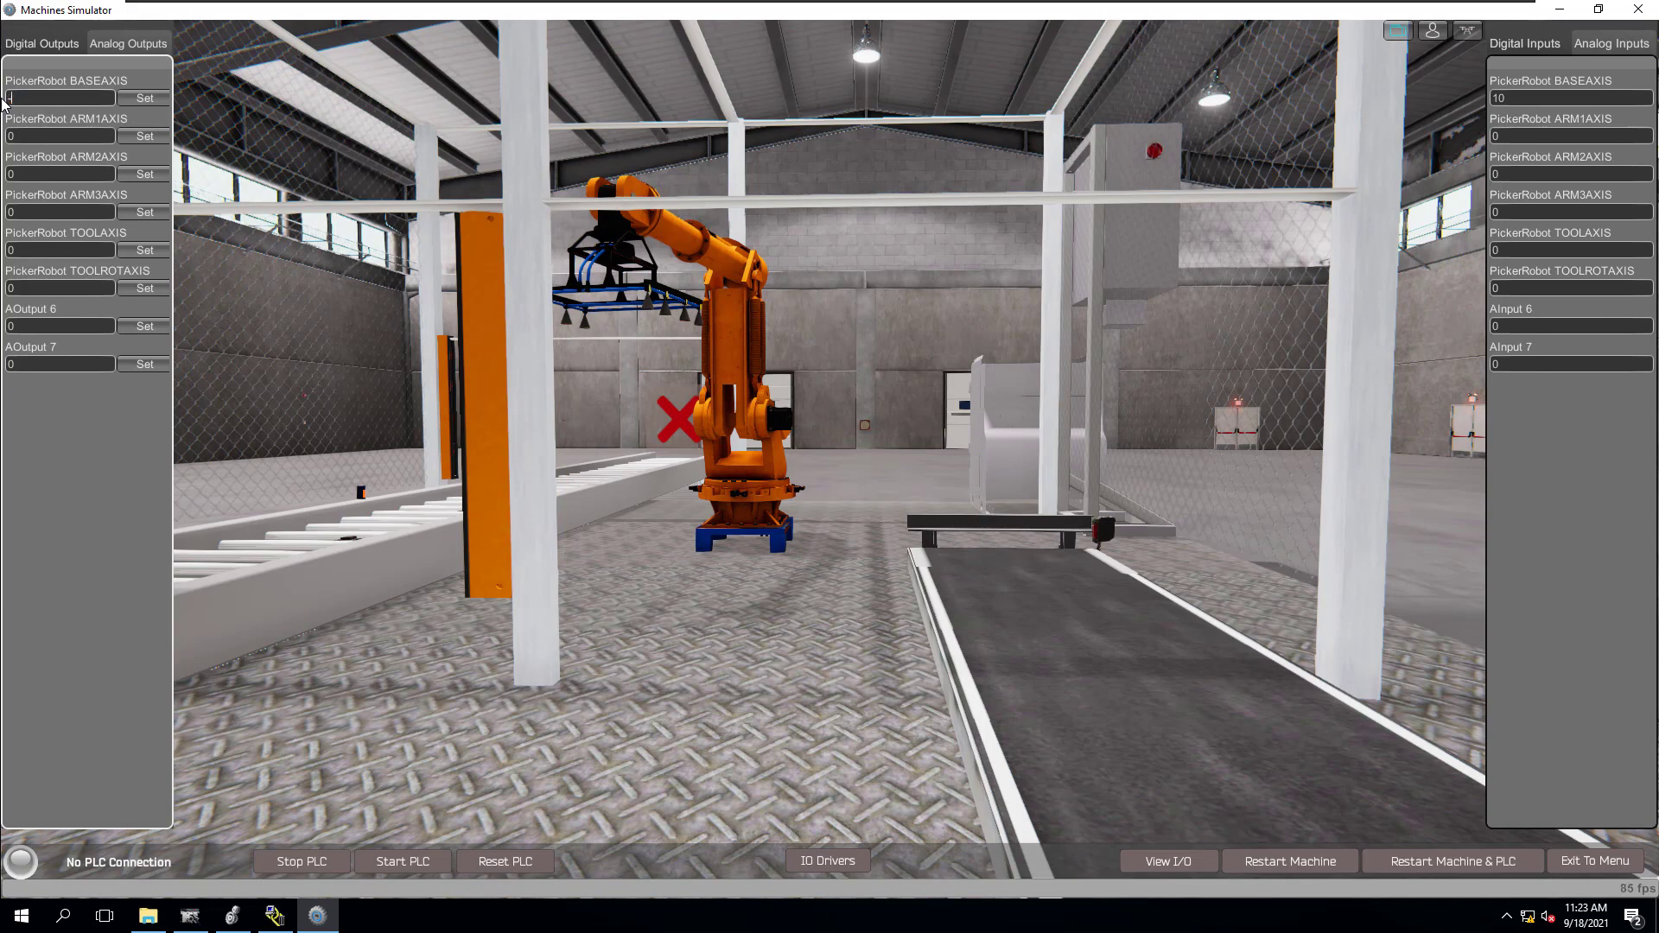
click(147, 100)
click(147, 99)
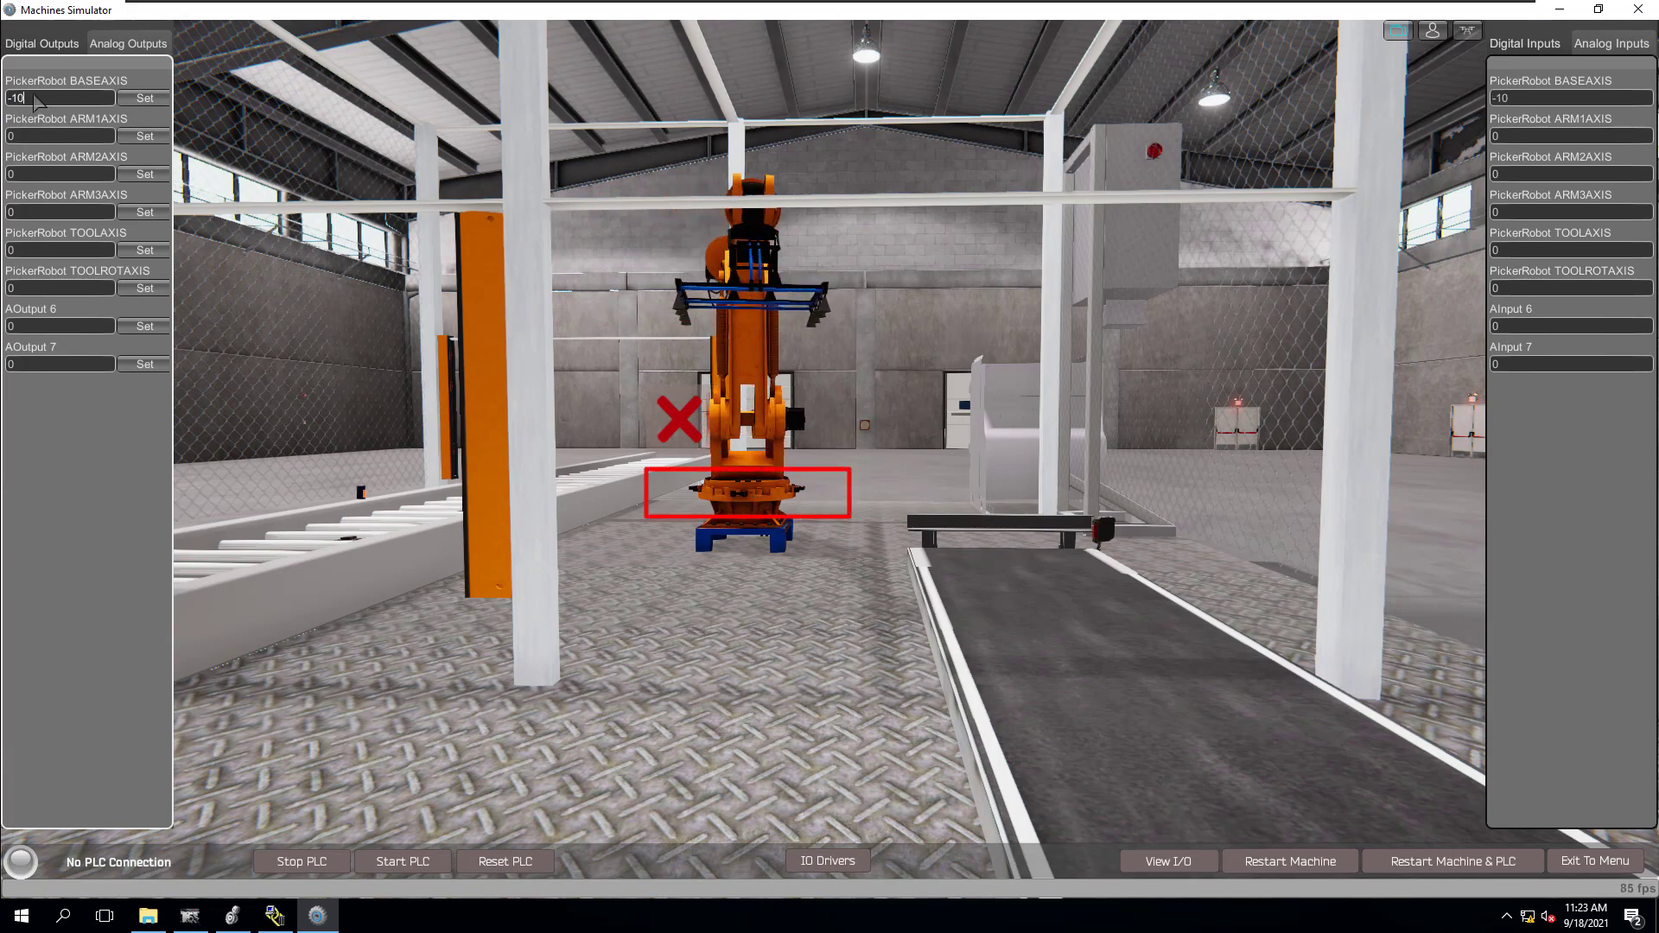
drag(39, 98, 7, 99)
text(-90)
click(145, 98)
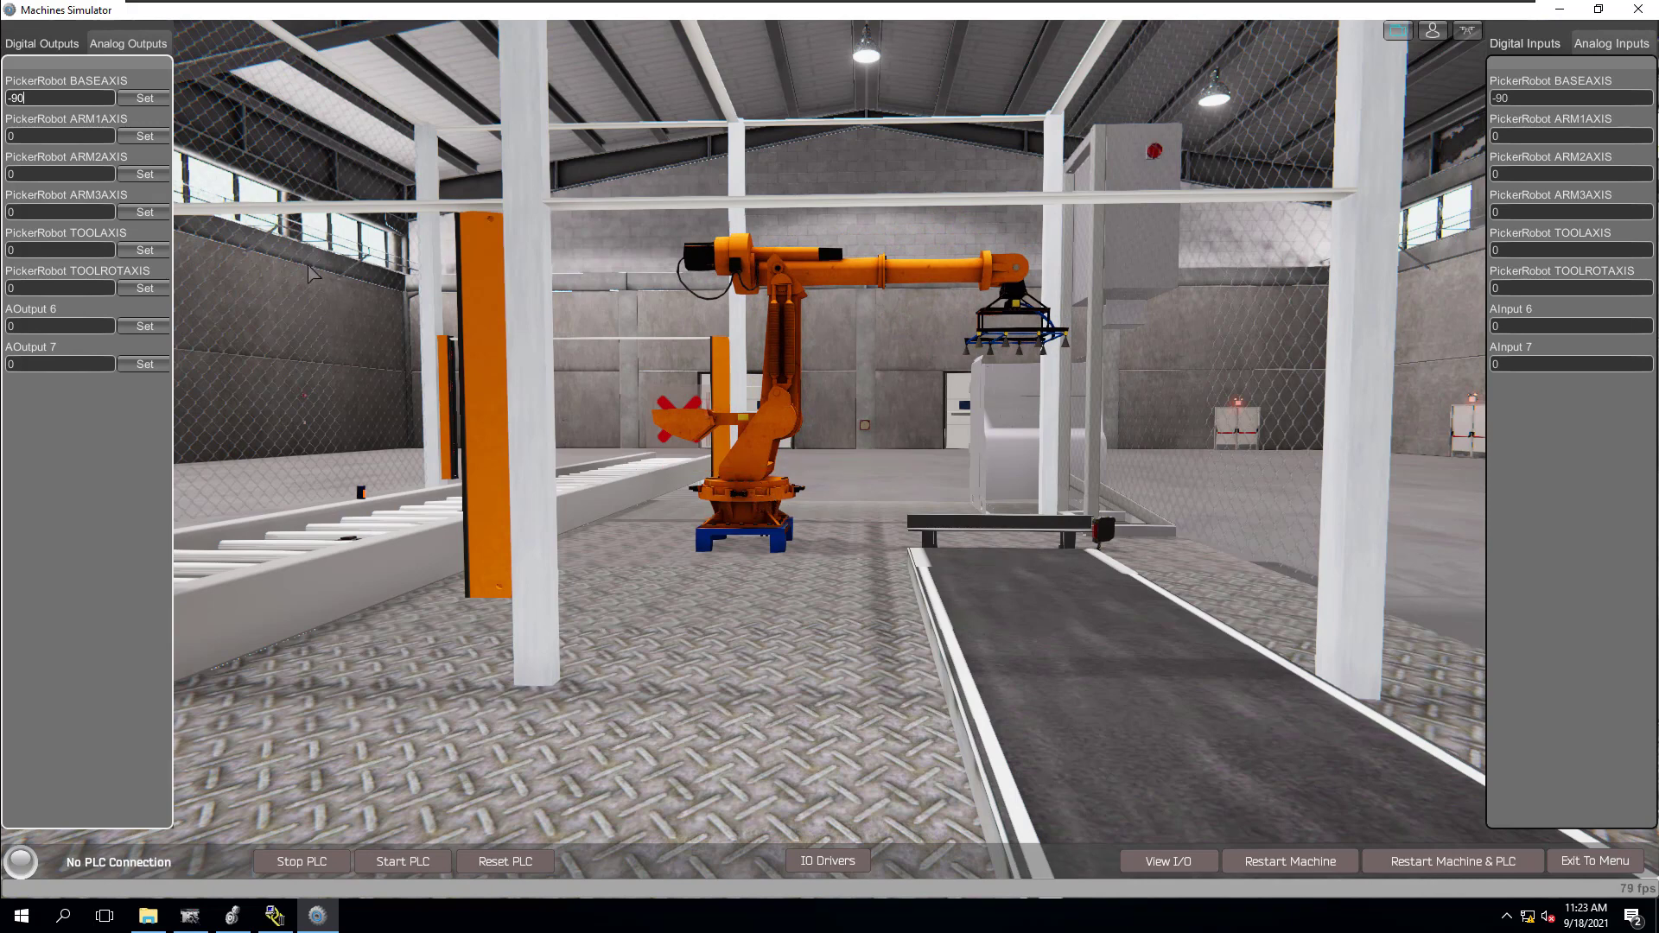
Step: Exercise the PickerRobot ARM1AXIS with output values 10 and -10, and return it to 0
drag(41, 139, 4, 145)
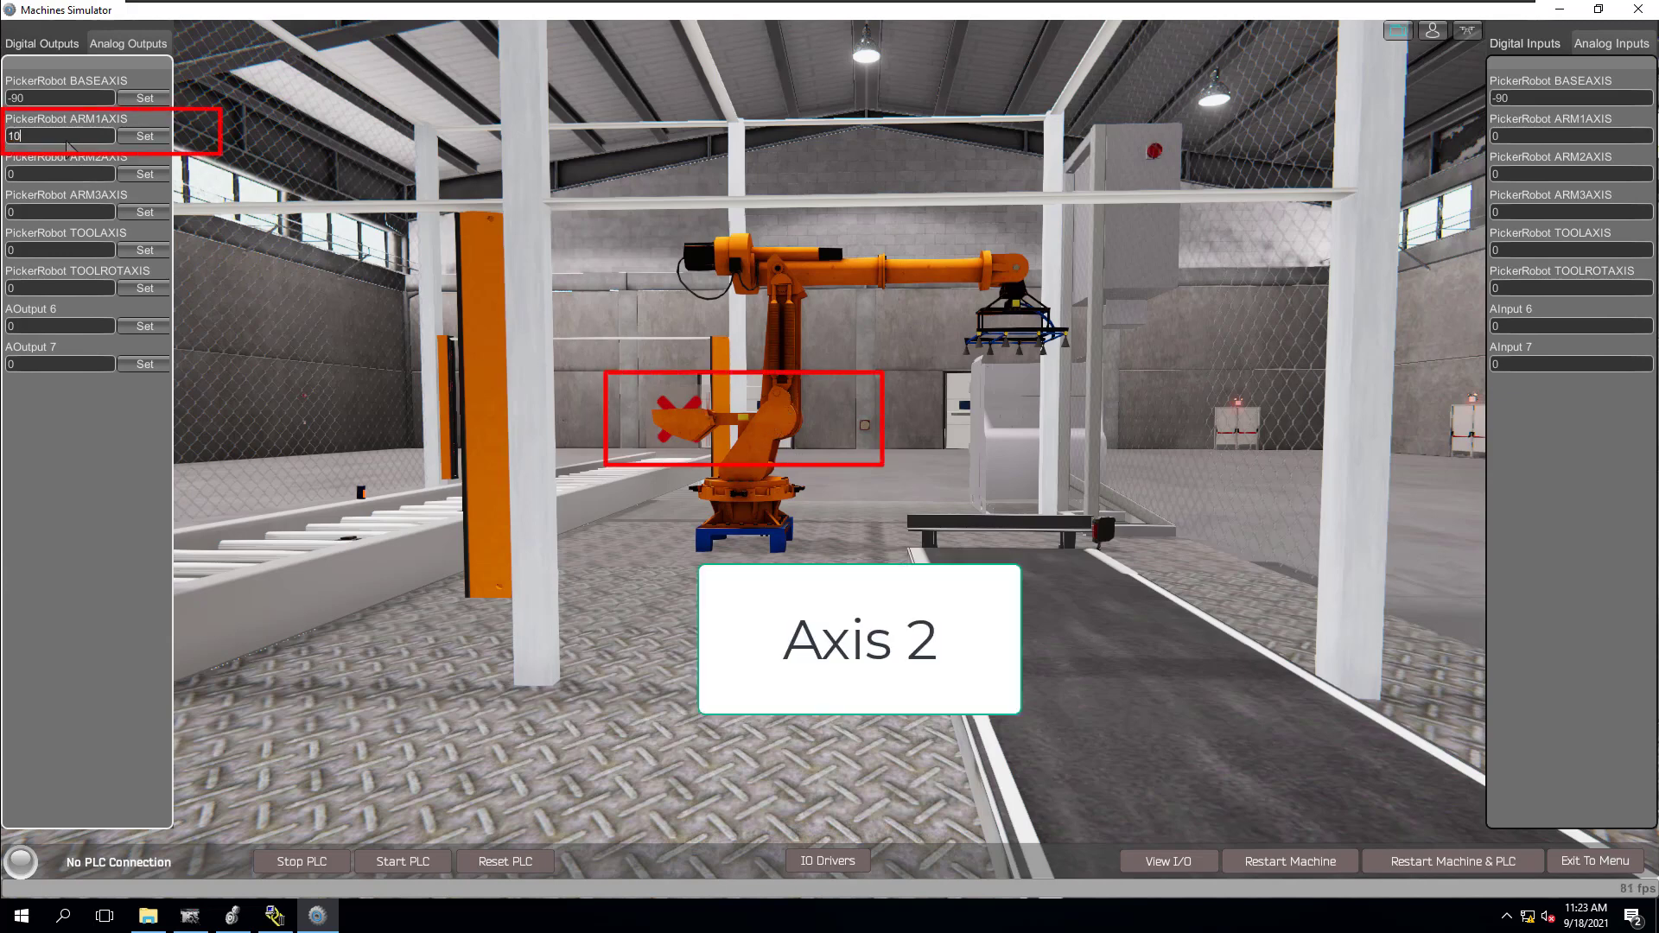
click(144, 136)
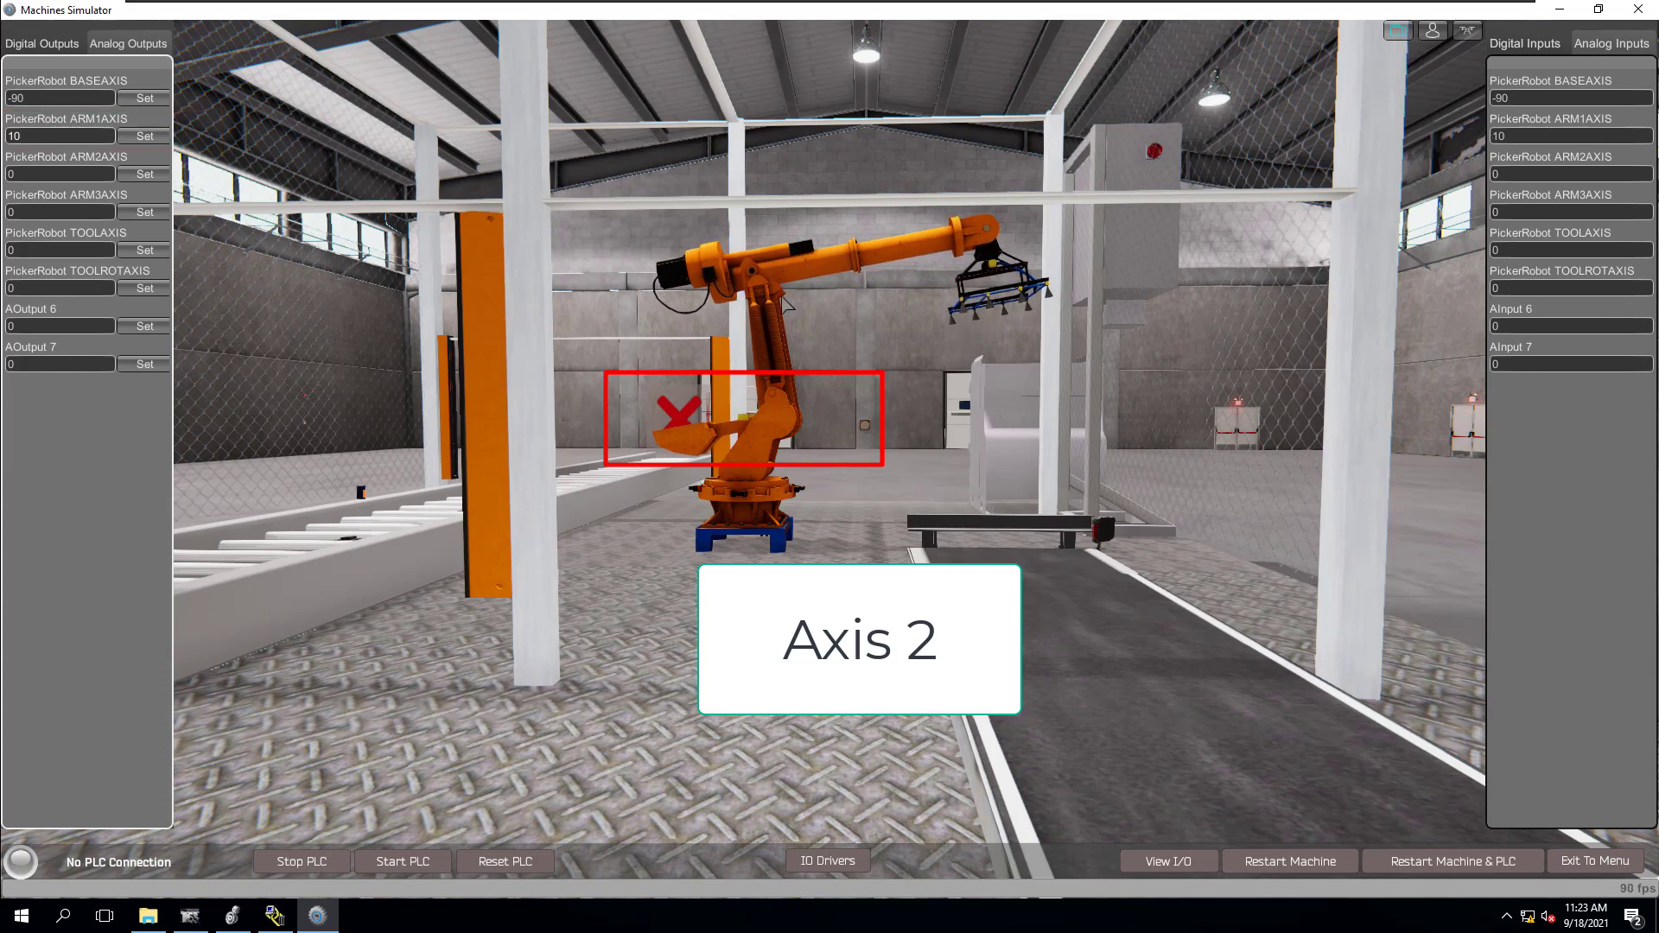
drag(64, 139, 4, 136)
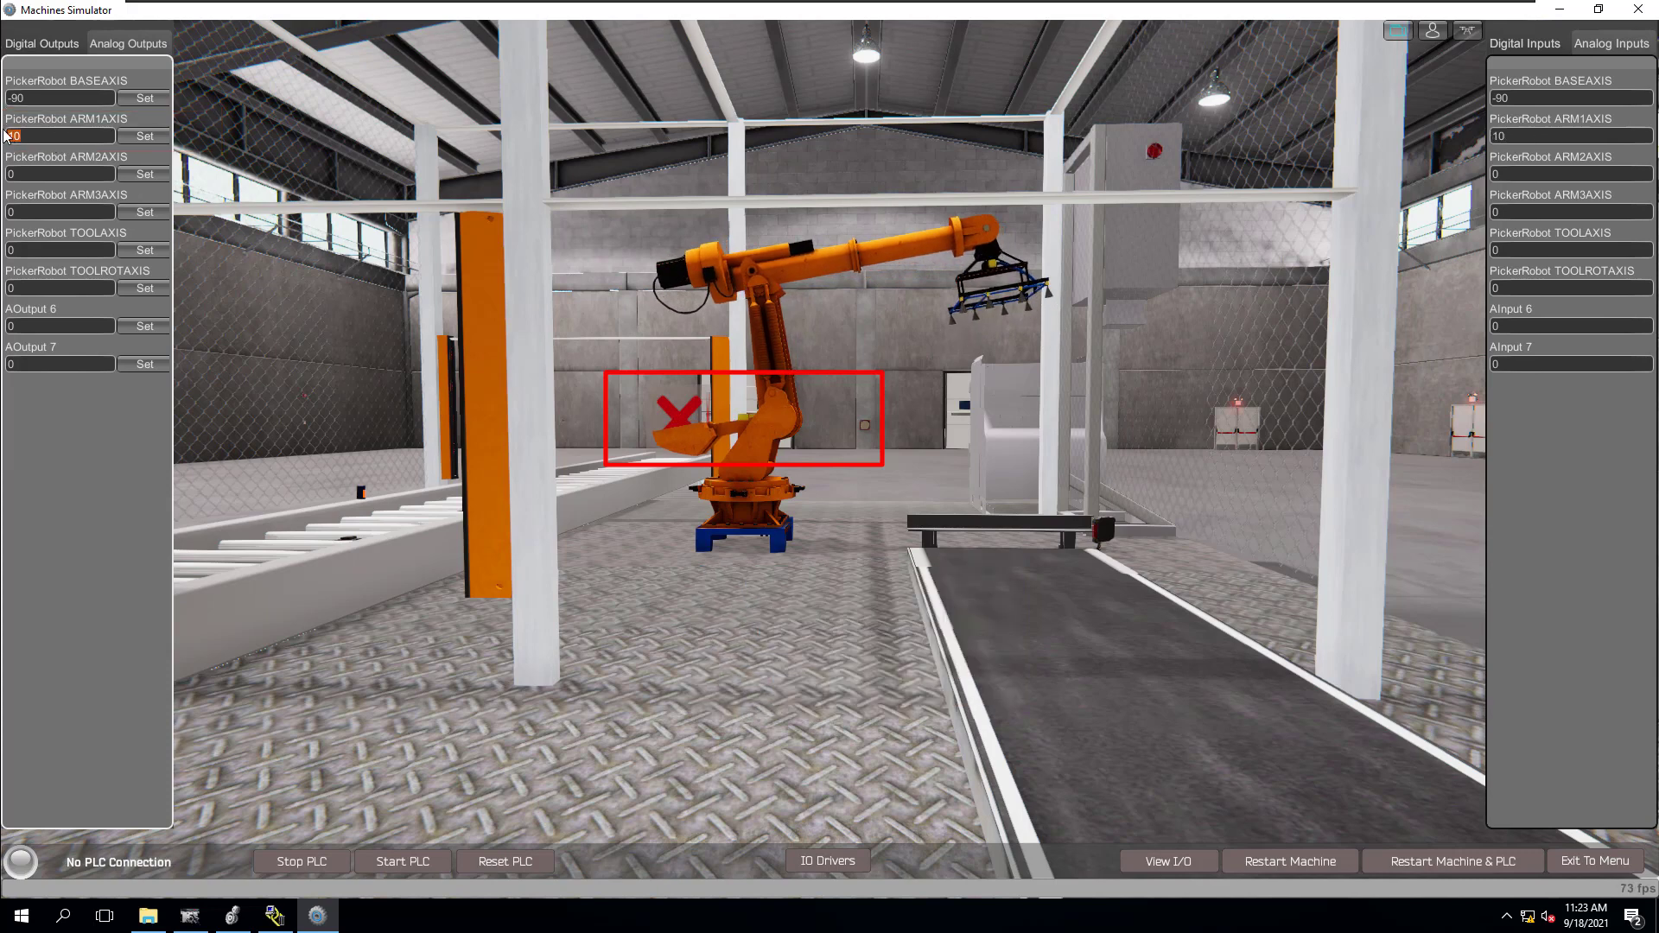
text(-10)
click(148, 139)
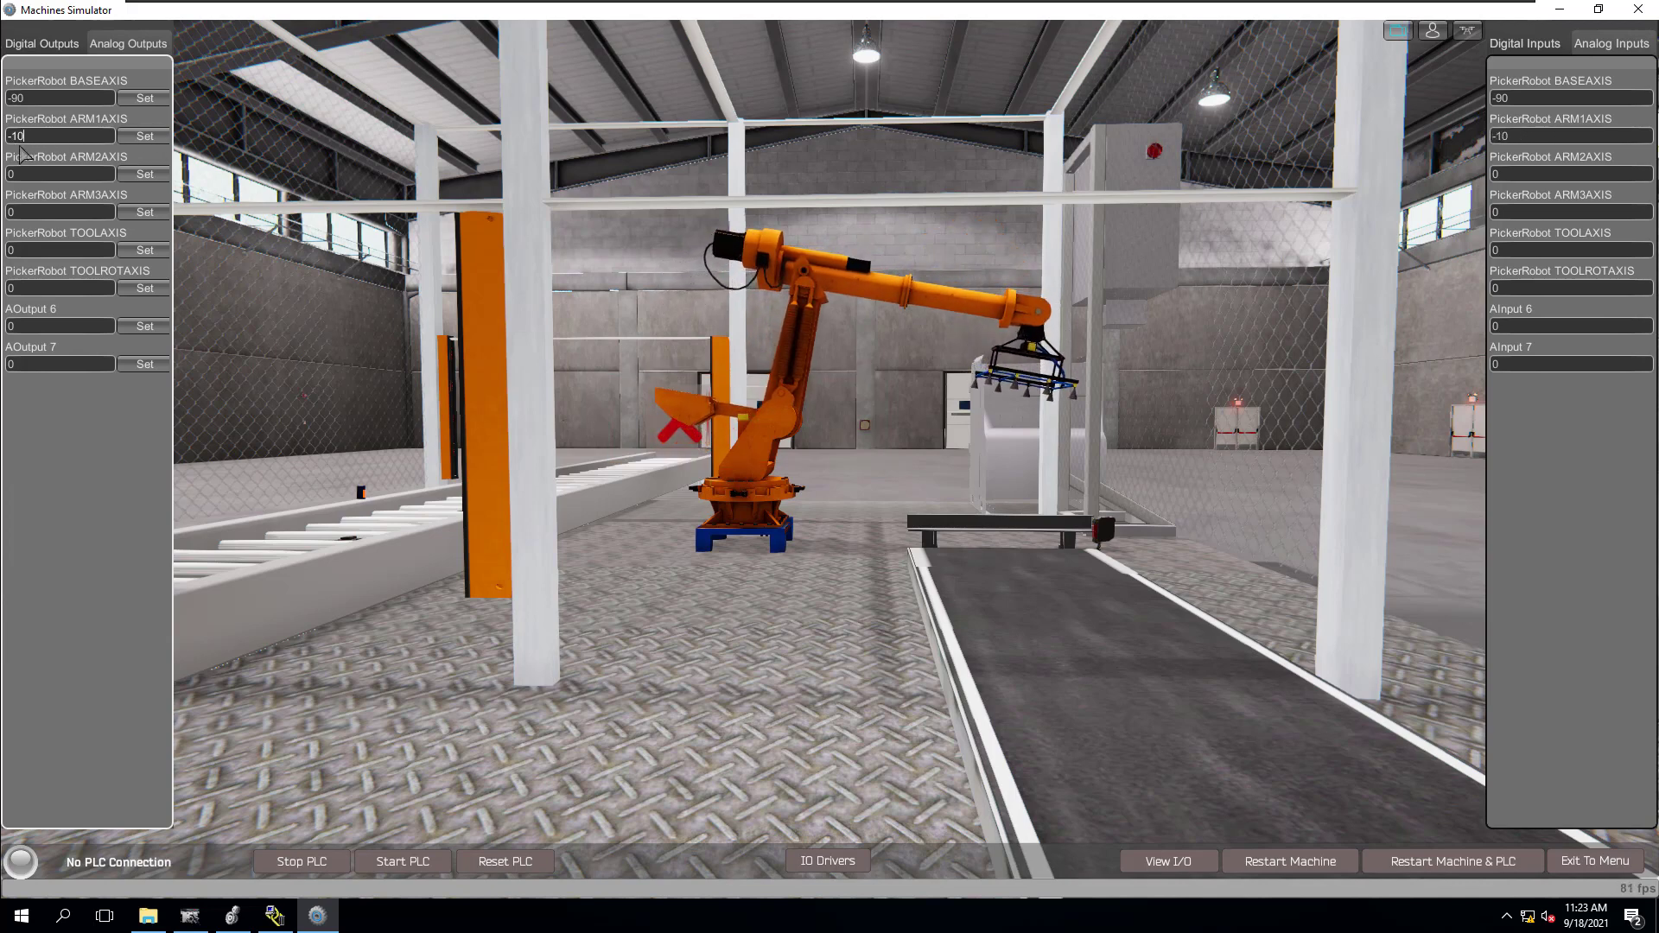
drag(31, 138, 7, 147)
text(0)
click(145, 136)
Step: Exercise the PickerRobot ARM2AXIS with output values 10 and -10, and return it to 0
click(65, 177)
drag(65, 178, 8, 176)
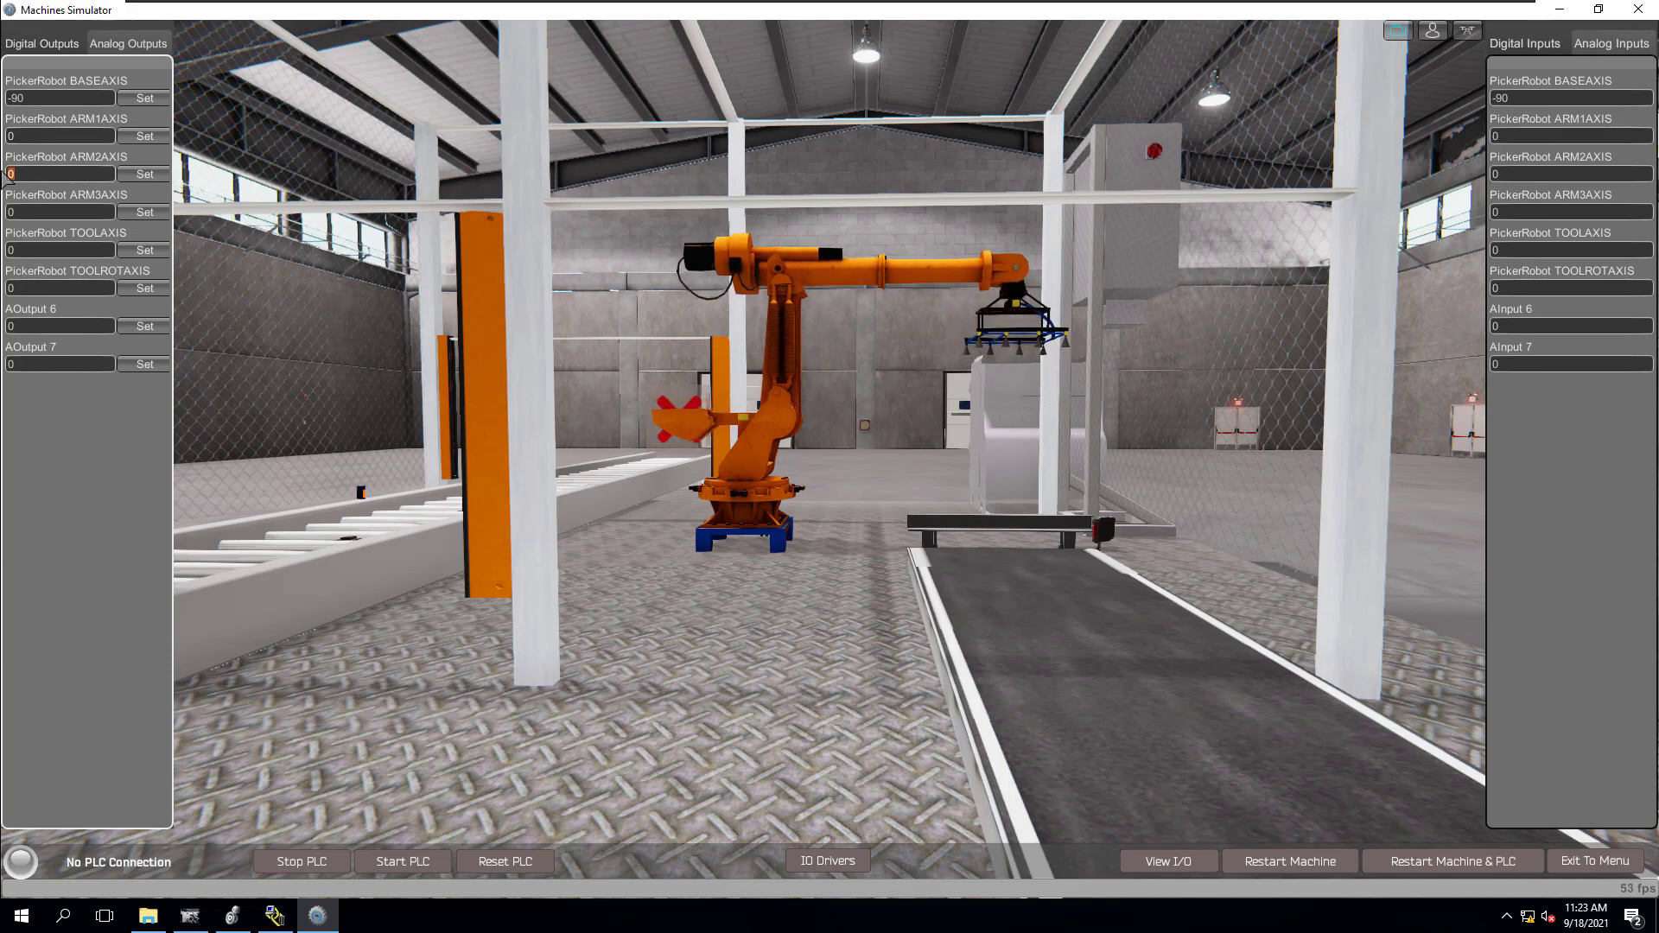
text(10)
click(145, 173)
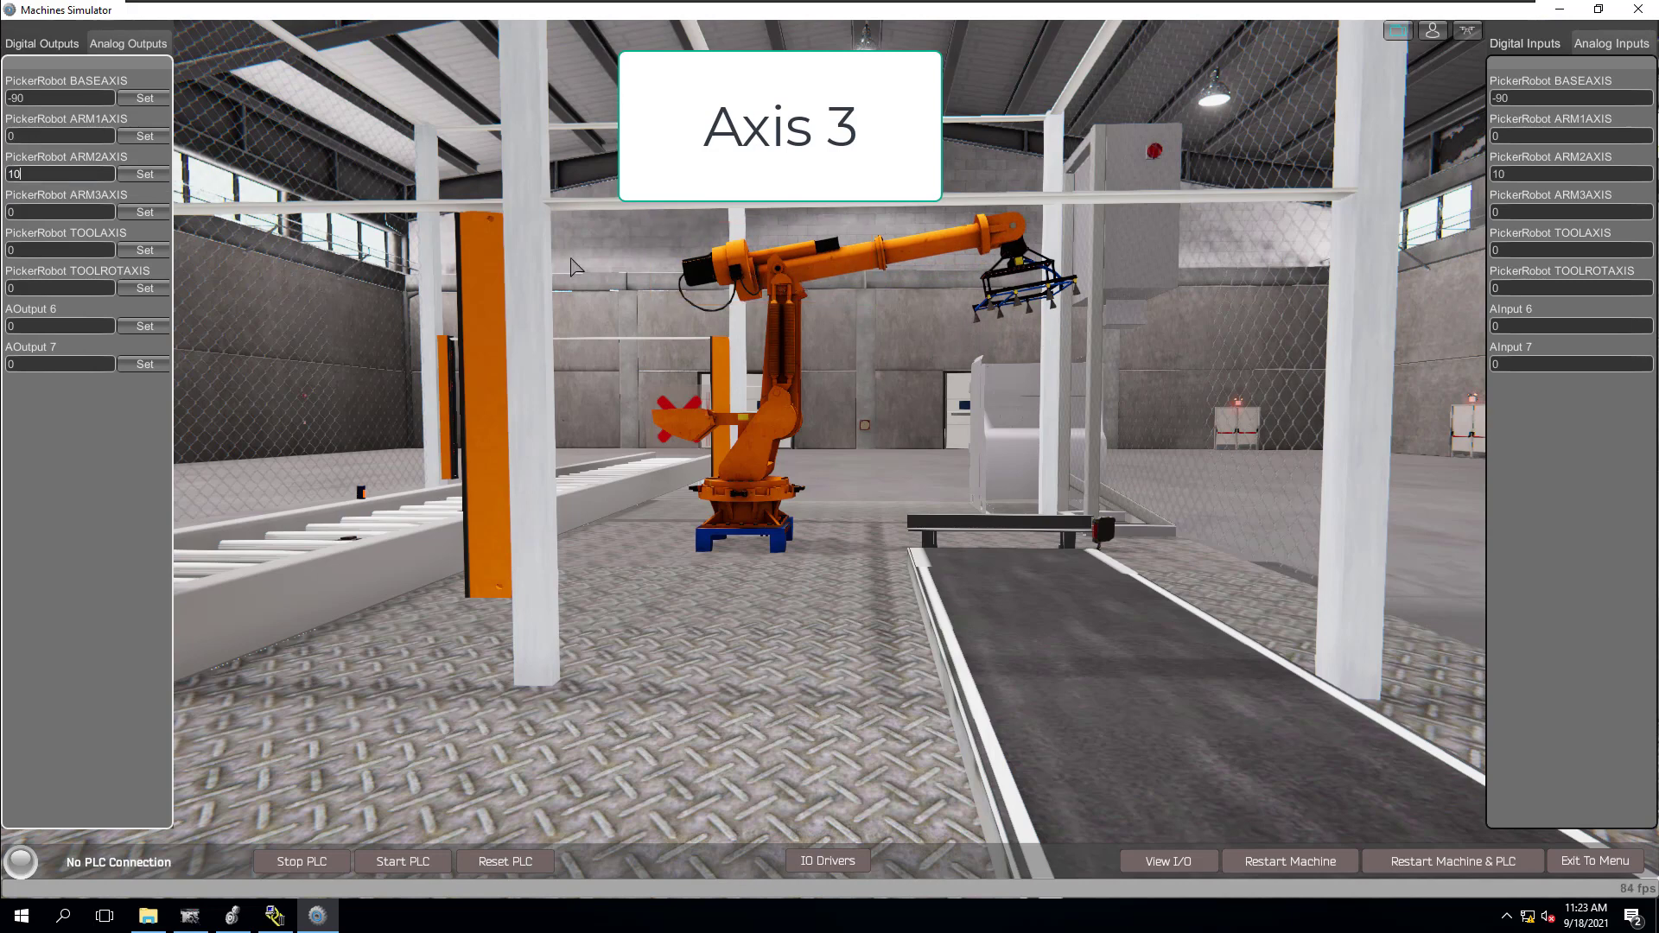
drag(48, 176, 7, 176)
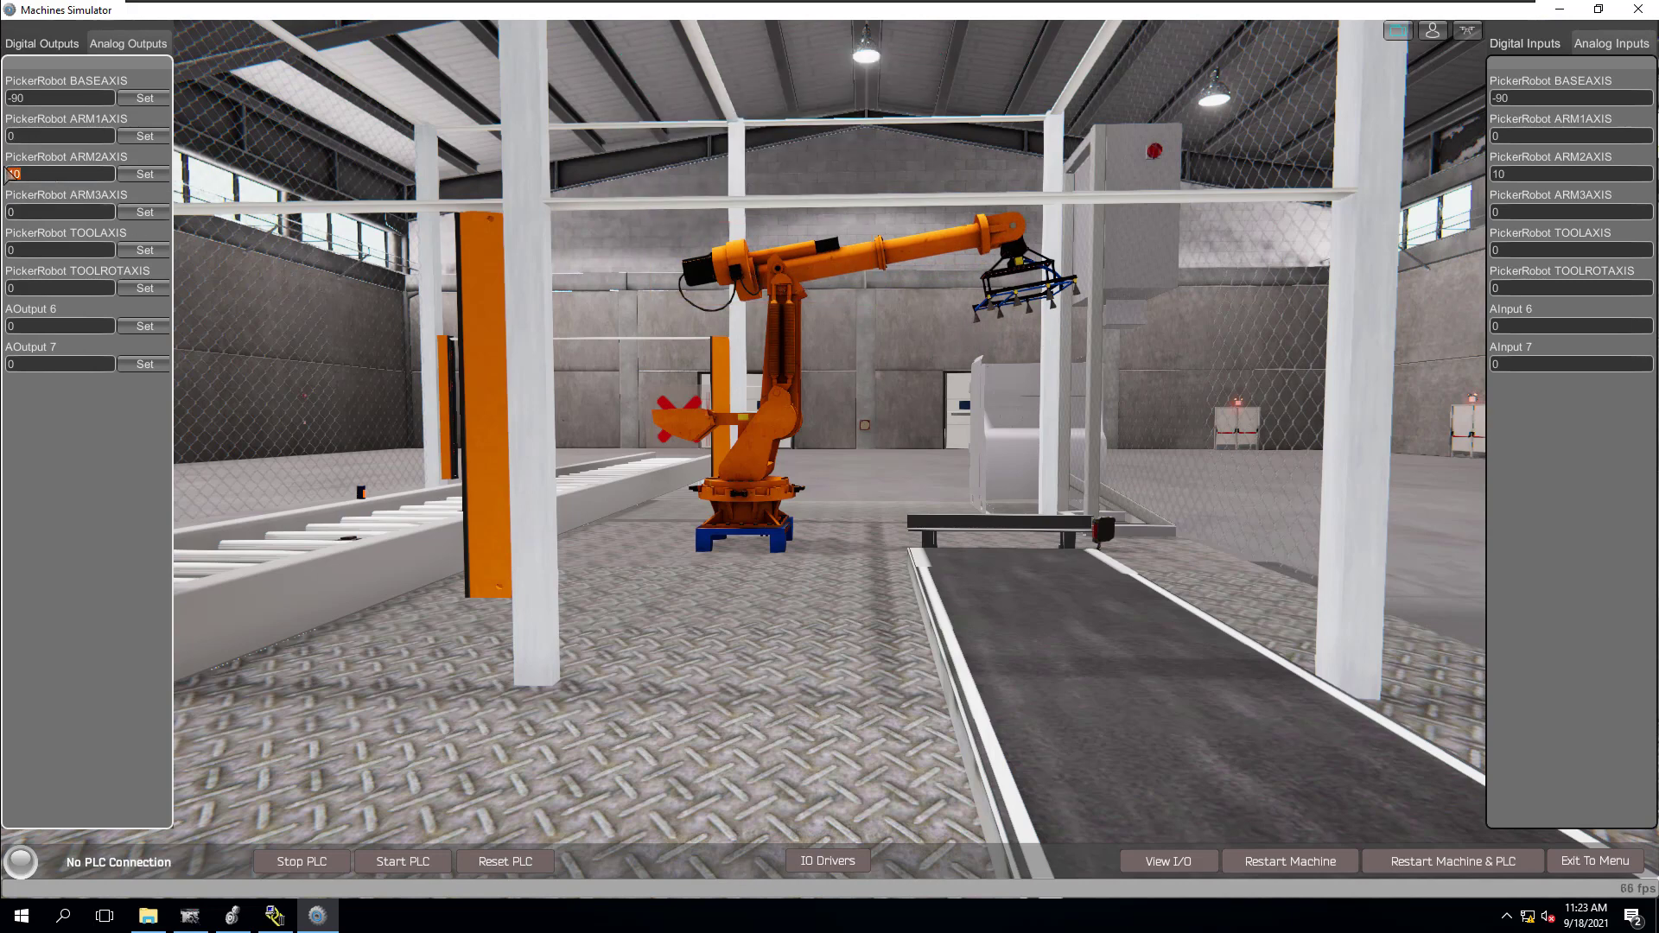
text(-10)
click(145, 174)
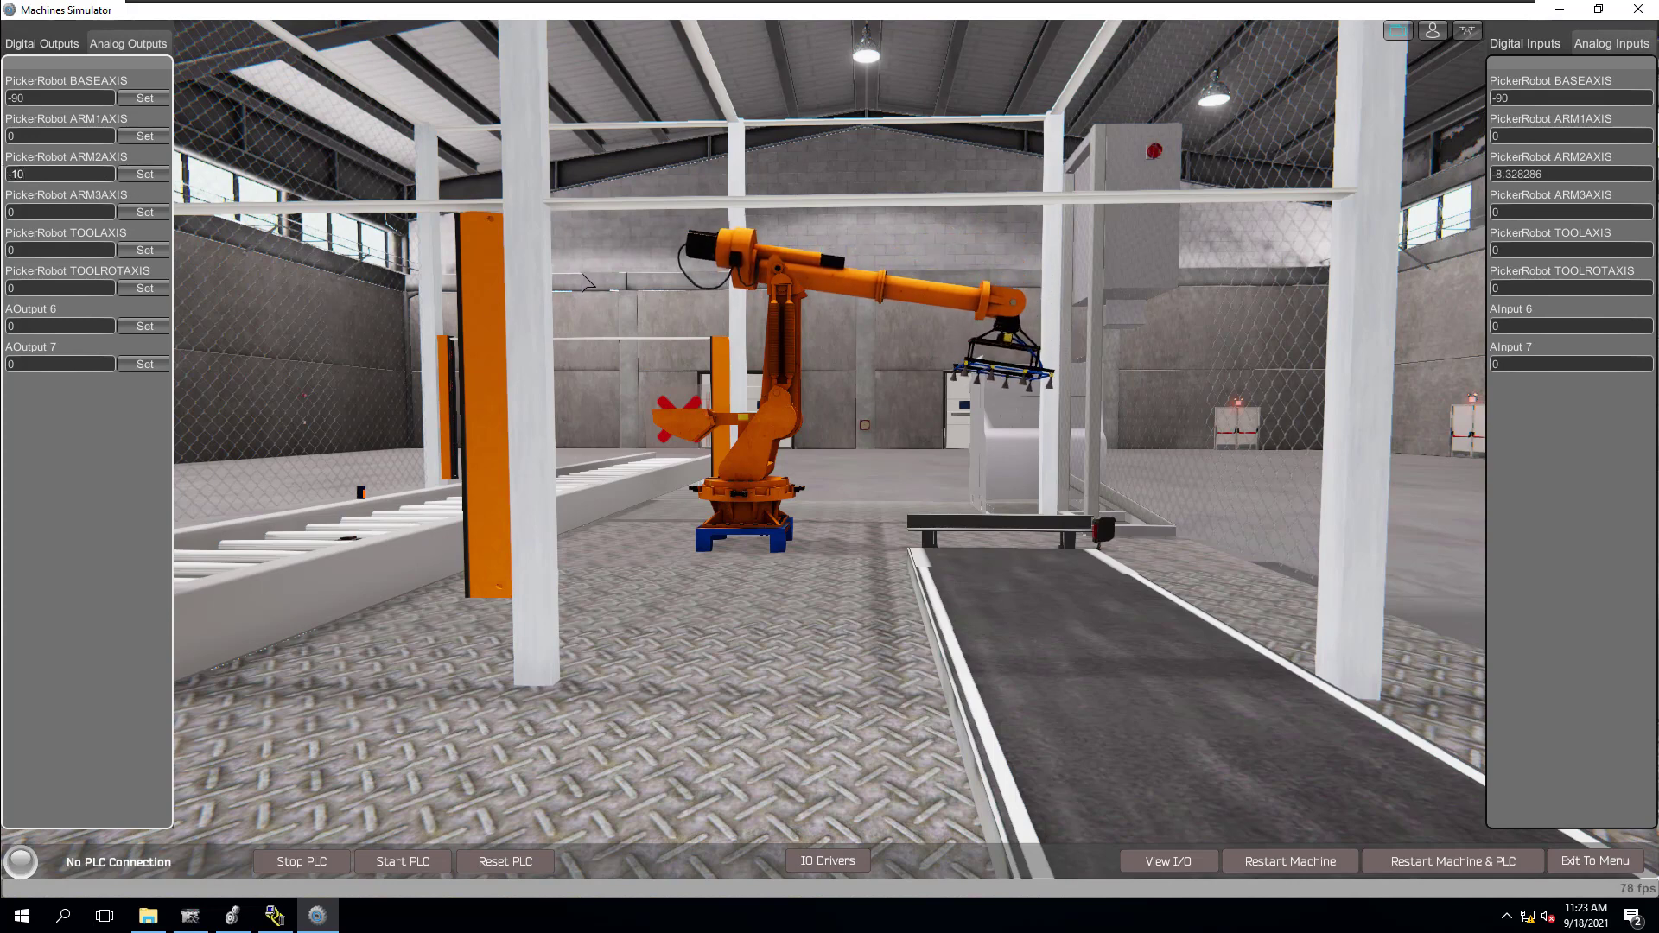
drag(48, 175, 4, 174)
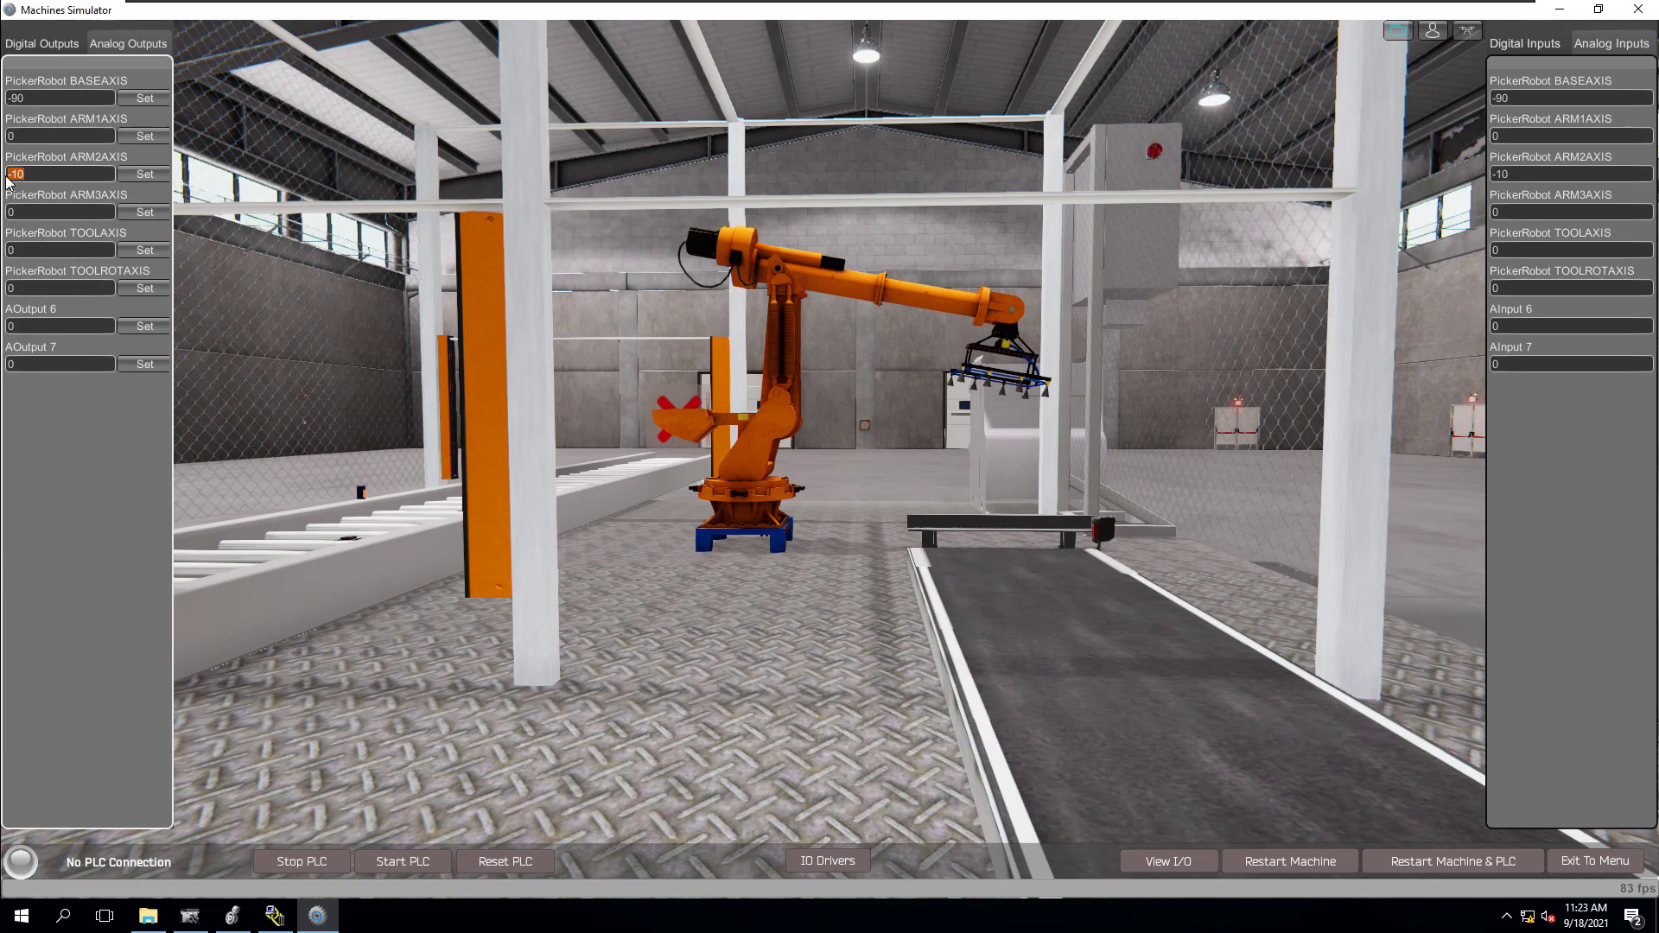
text(0)
click(156, 176)
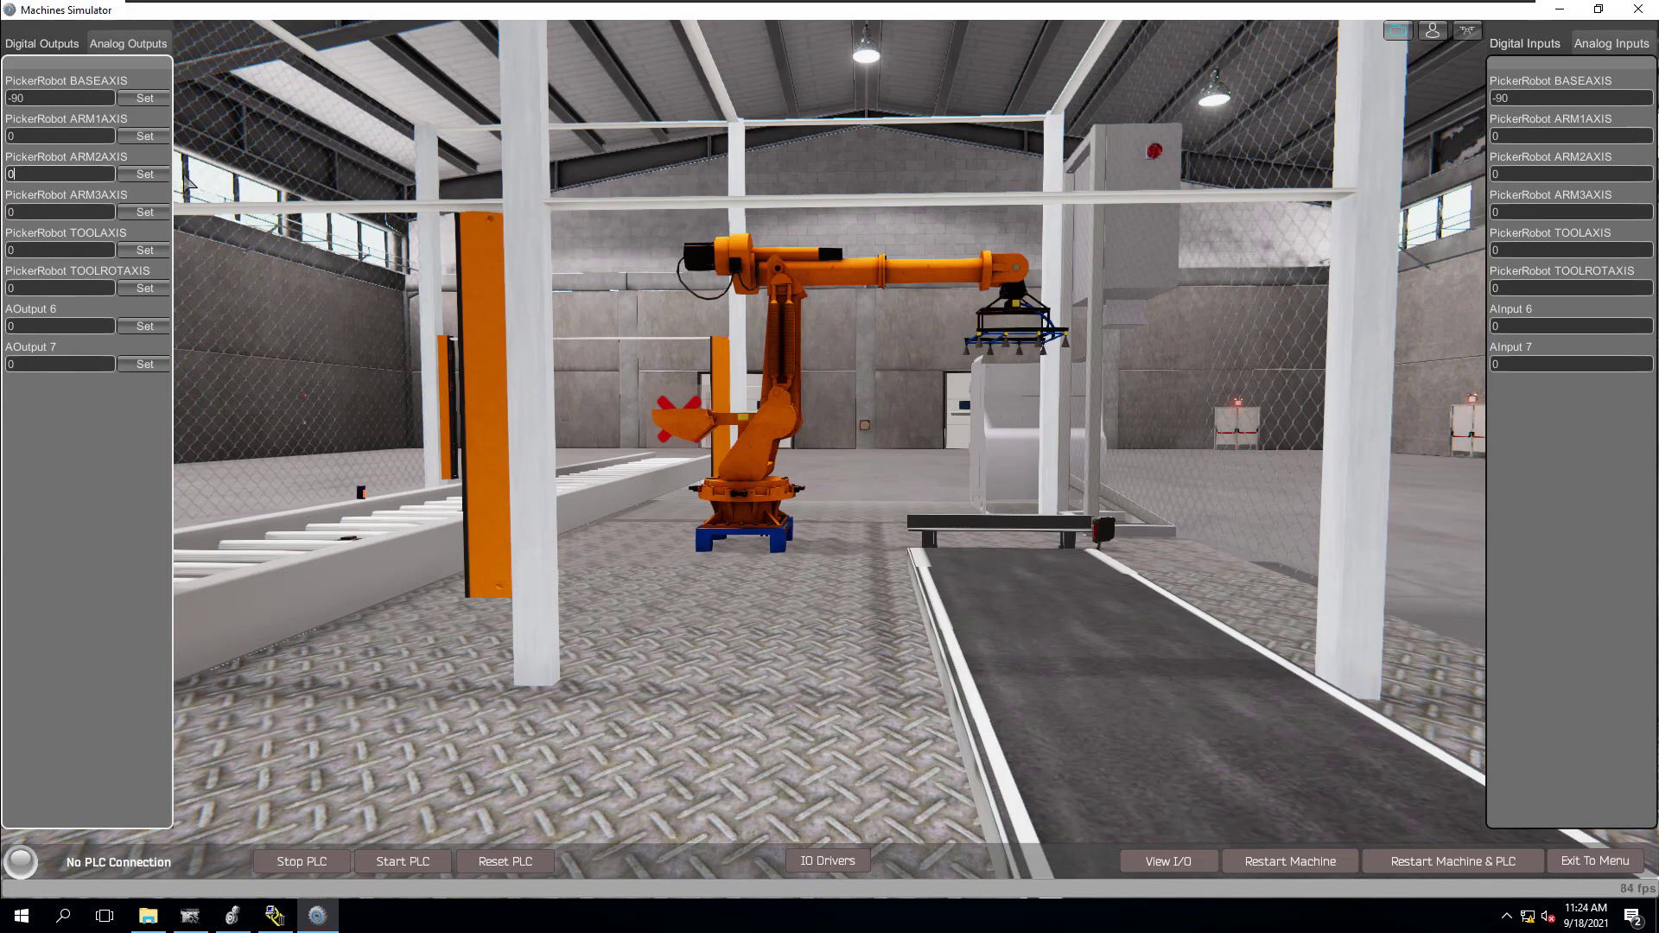
Step: Exercise the PickerRobot ARM3AXIS with output values 10 and -10, and return it to 0
double_click(36, 216)
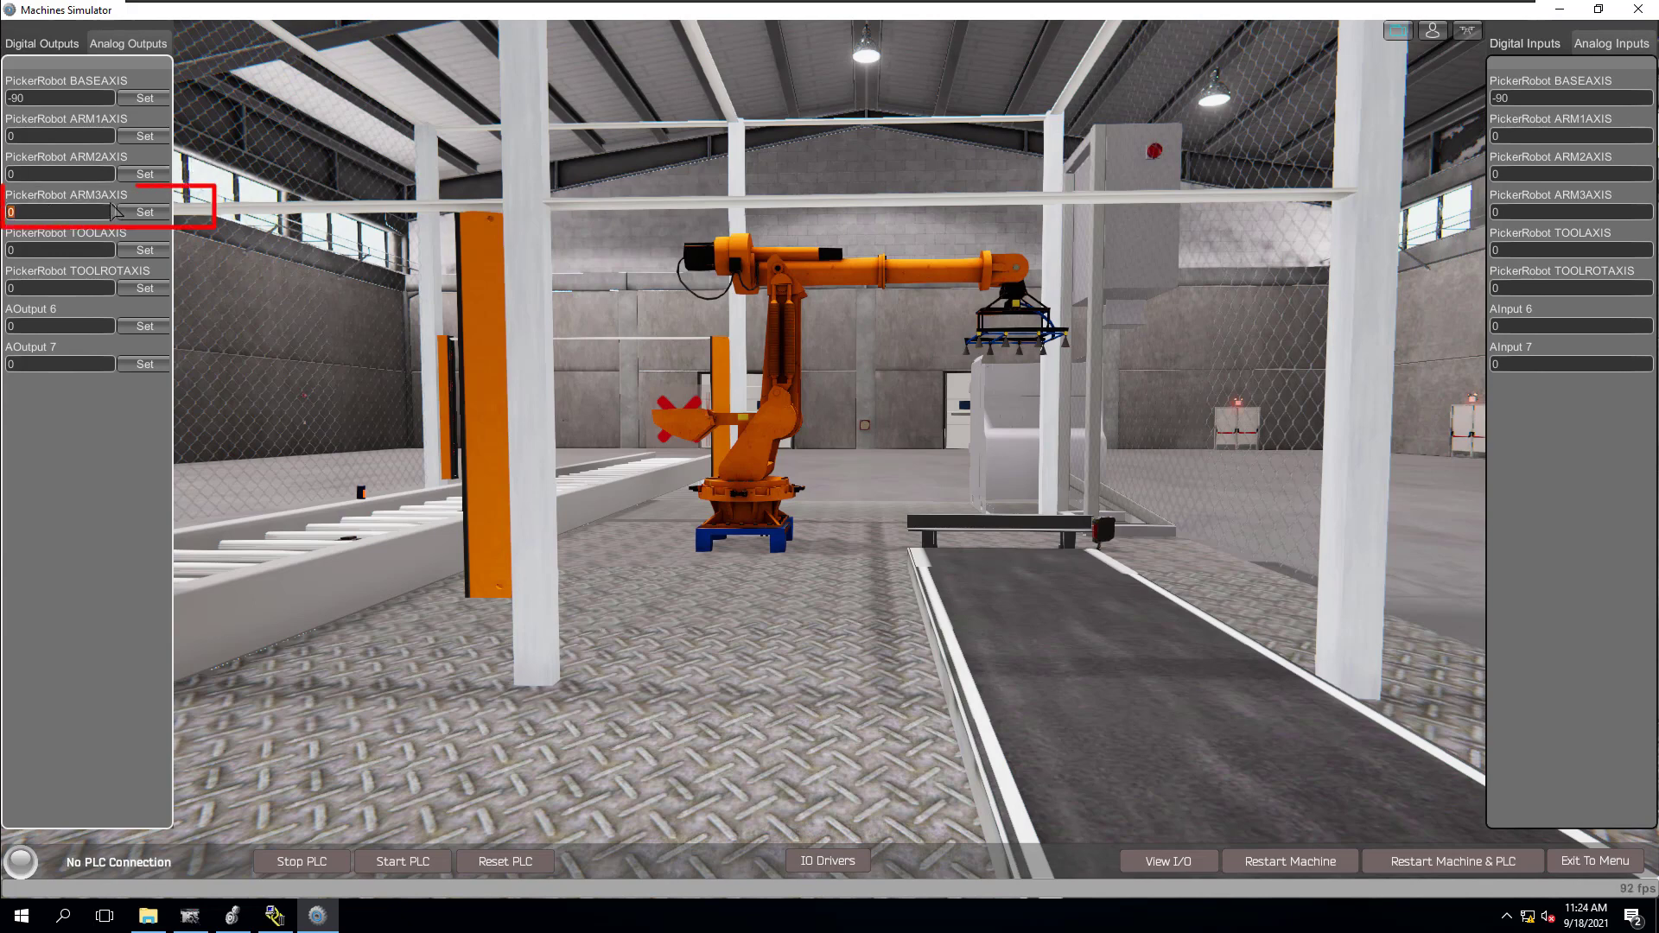
text(10)
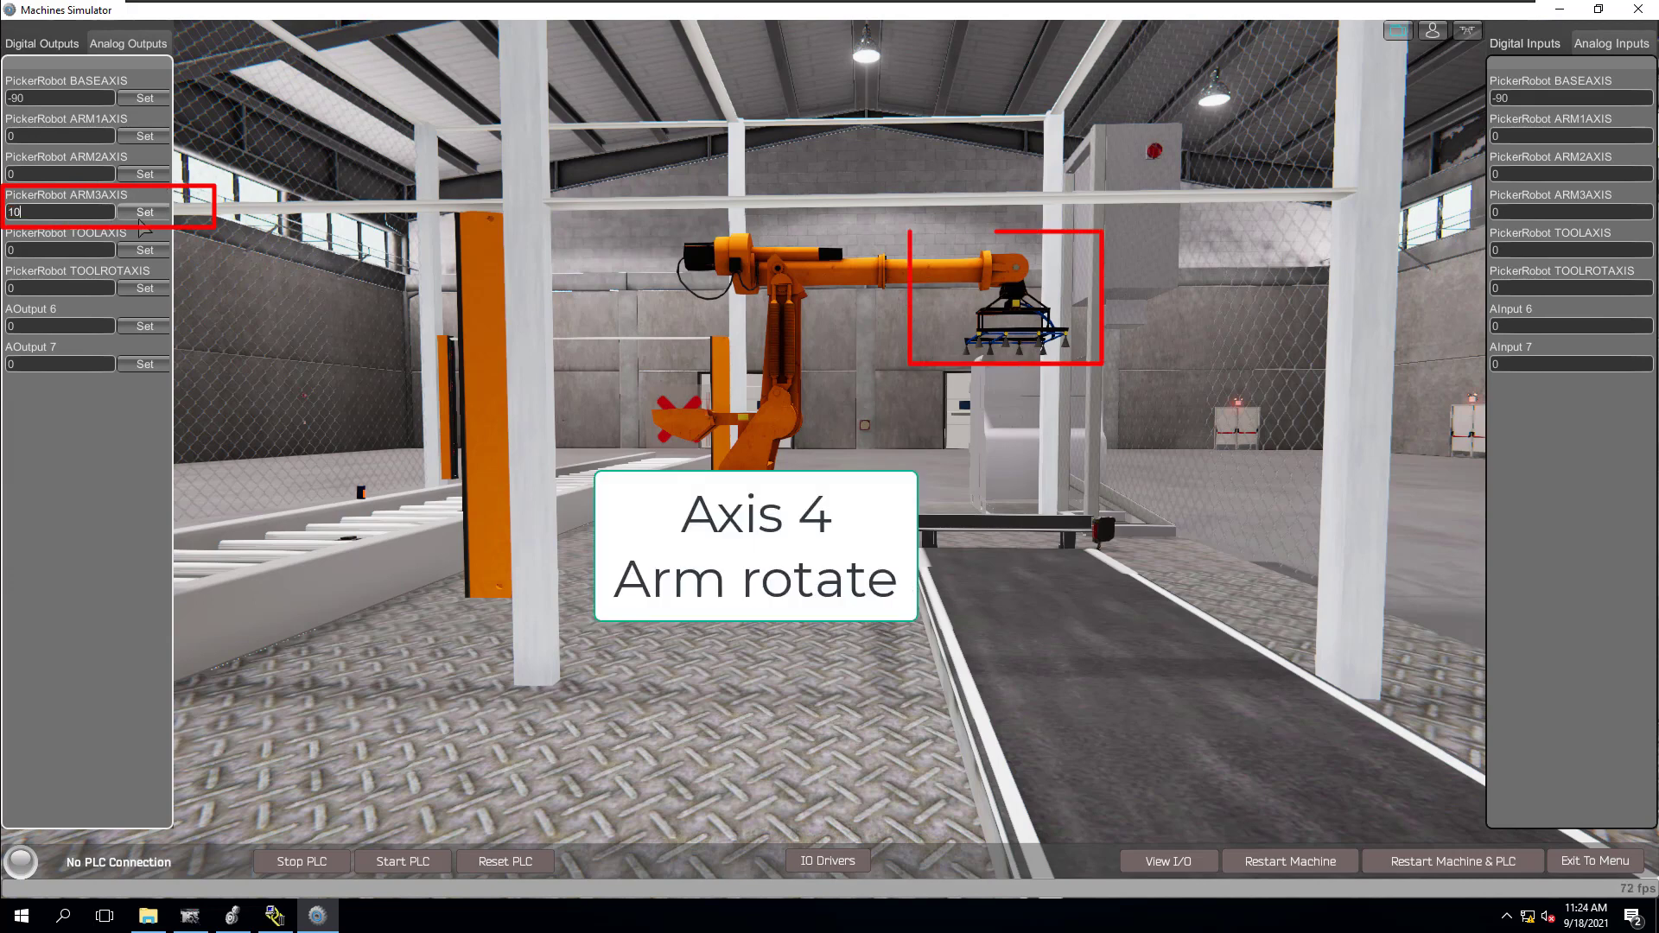
click(151, 215)
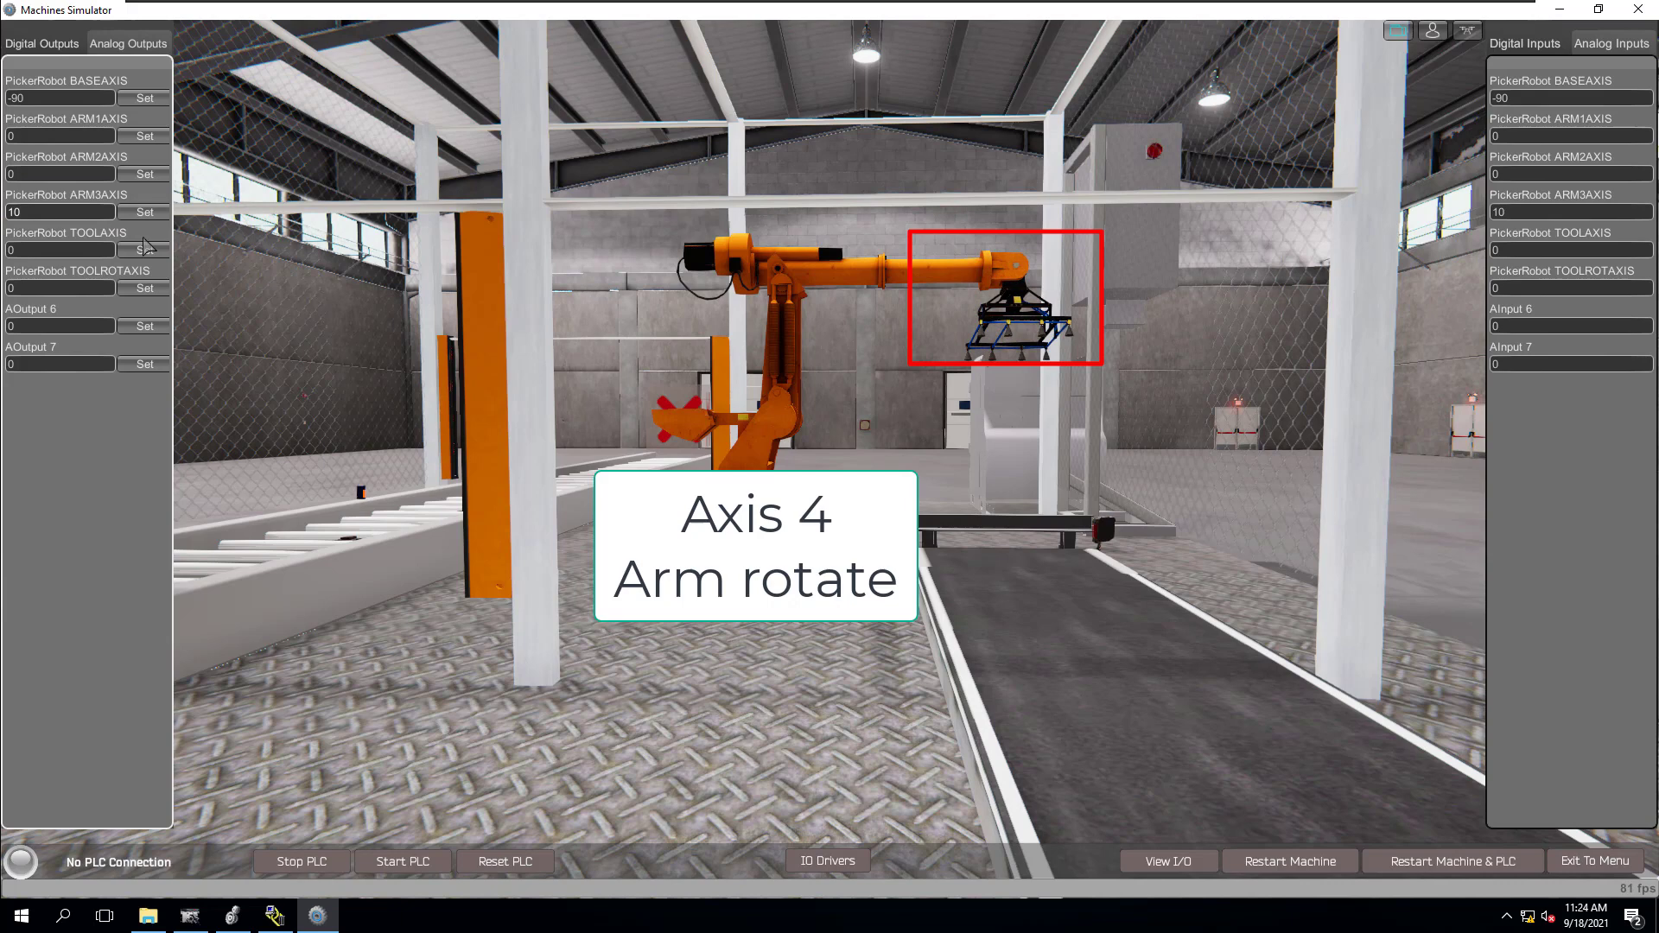
drag(21, 212, 4, 216)
key(BackSpace)
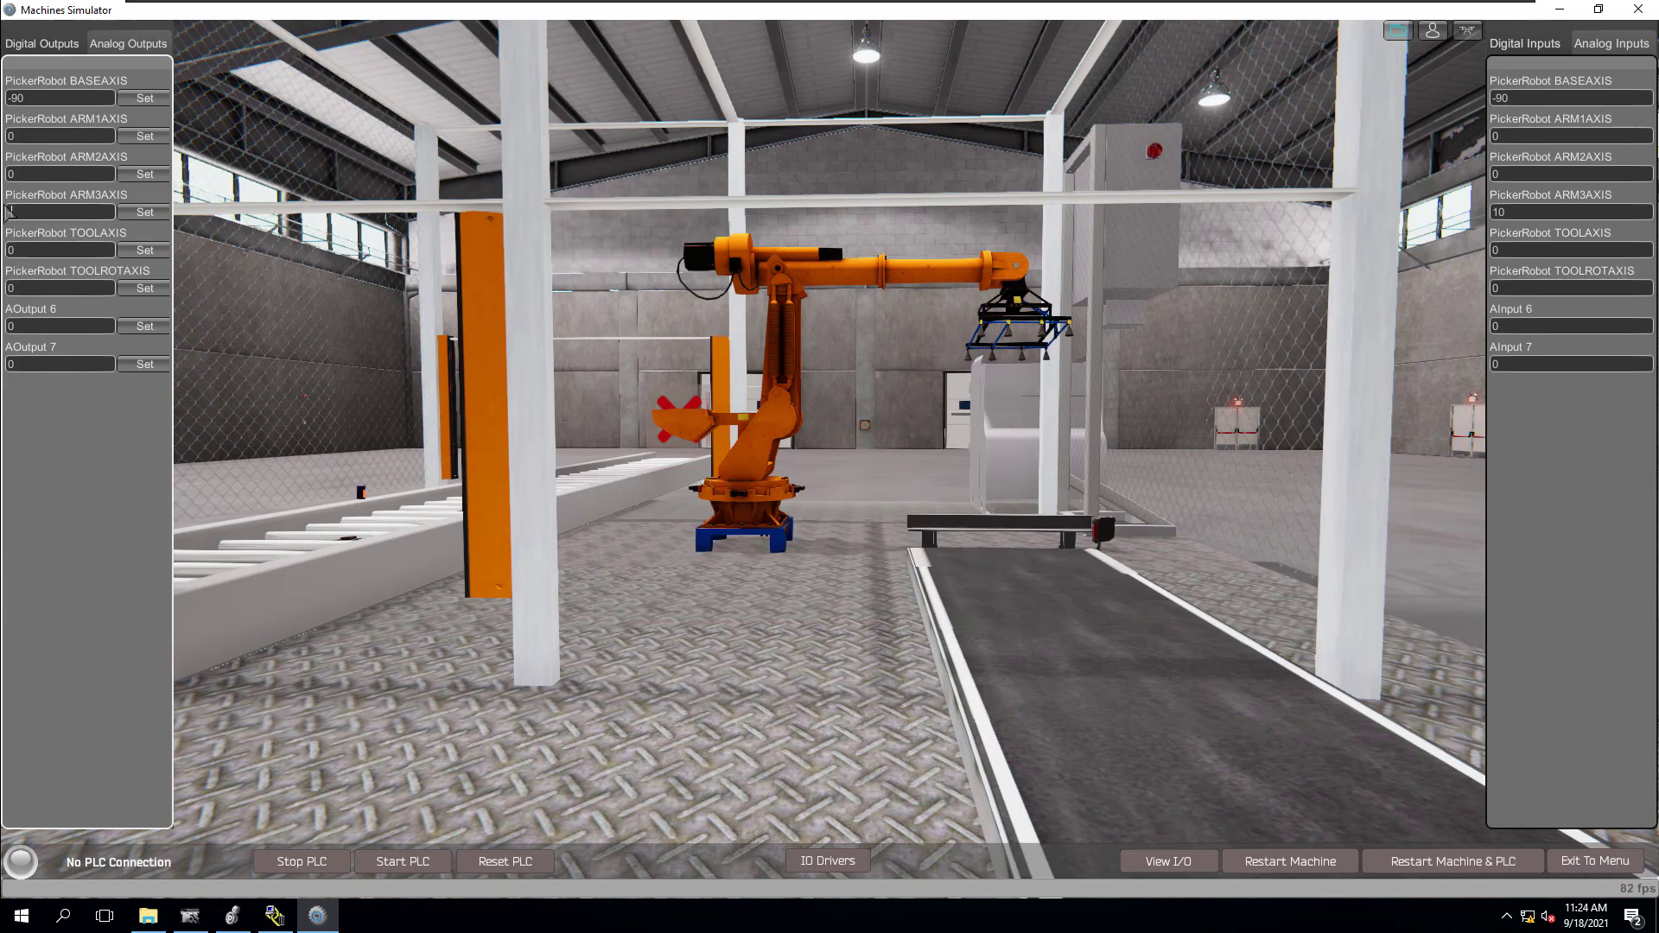
text(-10)
click(144, 211)
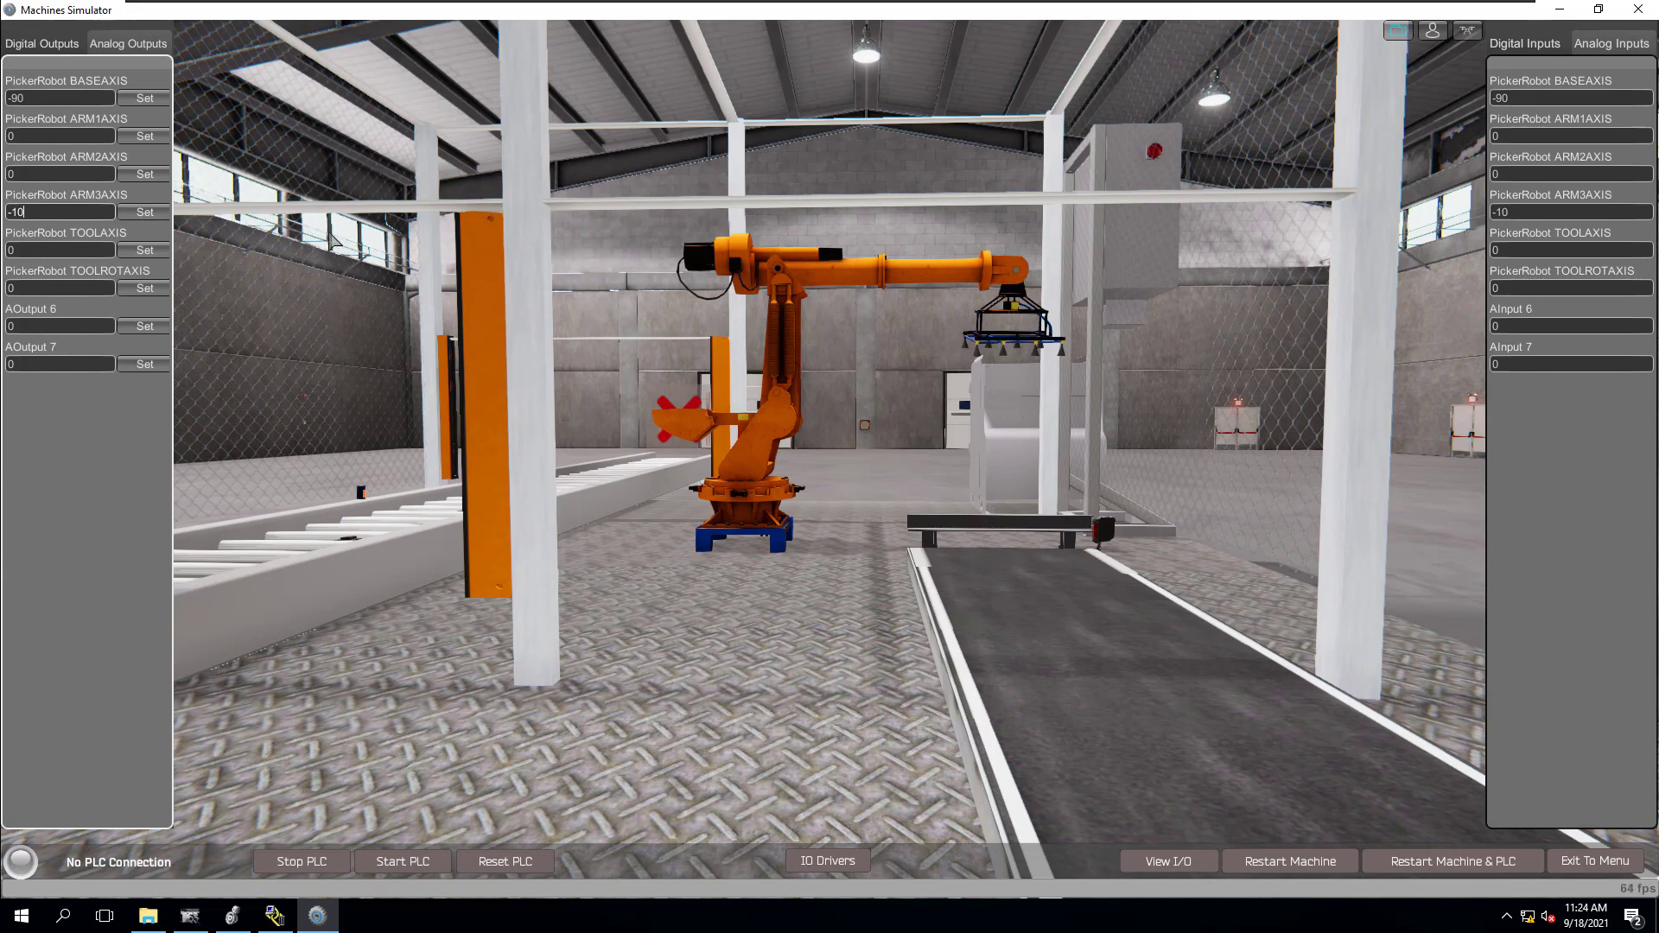
drag(44, 216, 5, 216)
text(0)
click(138, 212)
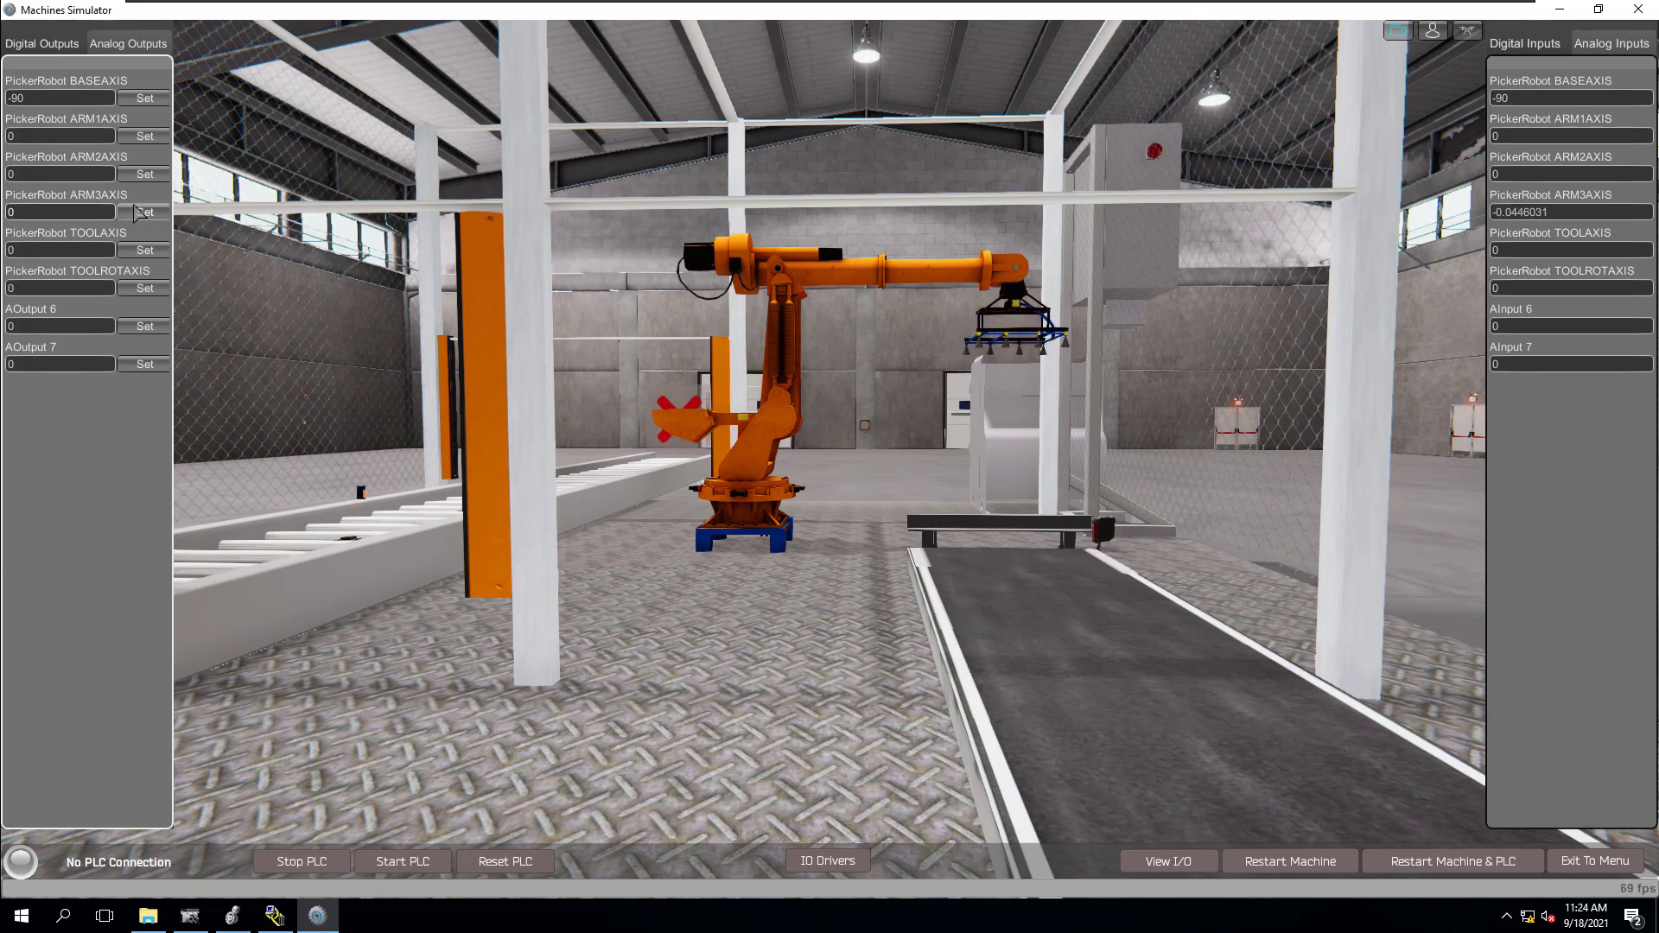
Step: Exercise the PickerRobot TOOLAXIS with output values 10 and -10, and return it to 0
drag(65, 250, 2, 249)
text(10)
click(144, 250)
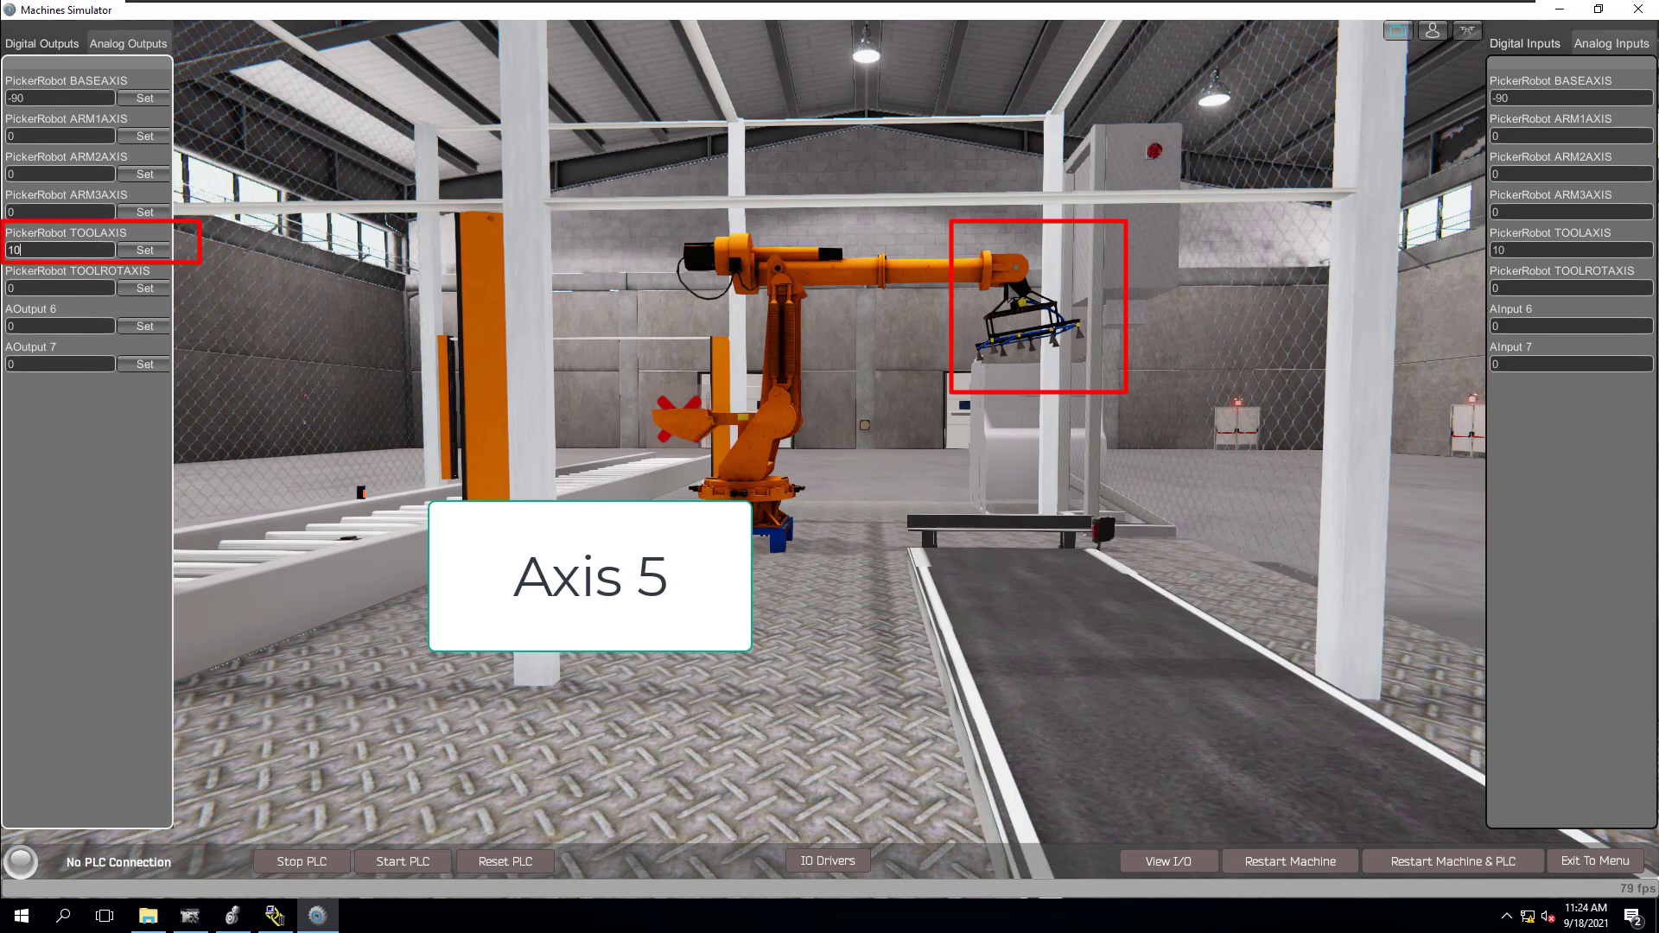
drag(61, 252, 4, 258)
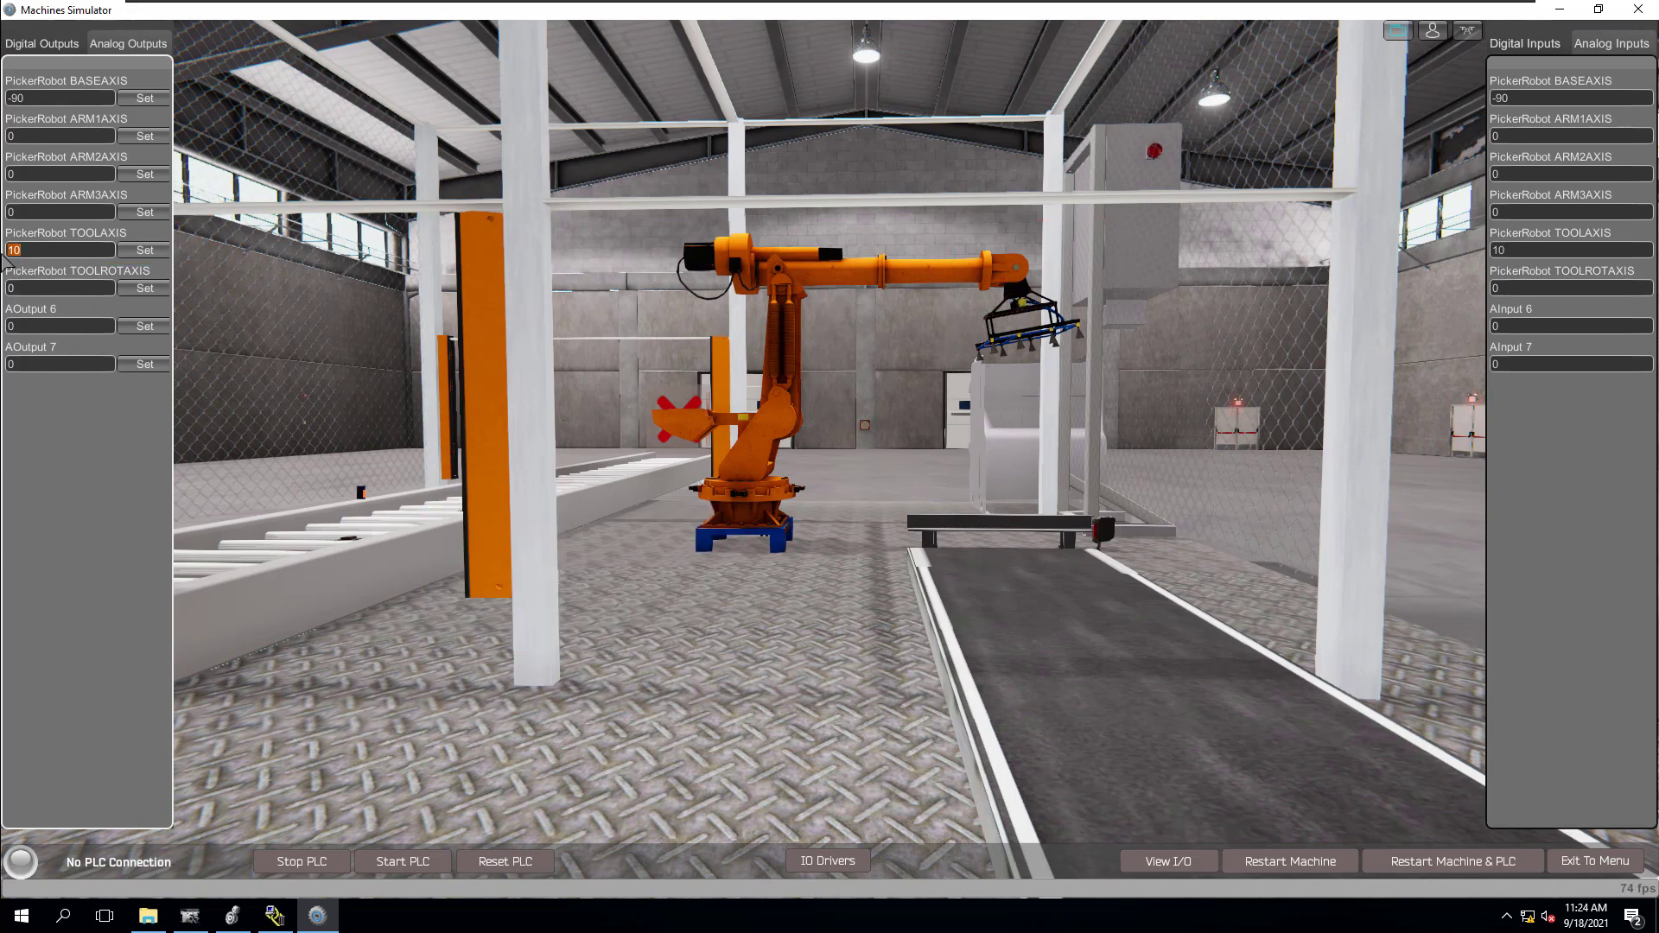
text(010)
drag(47, 252, 7, 253)
text(10)
click(144, 250)
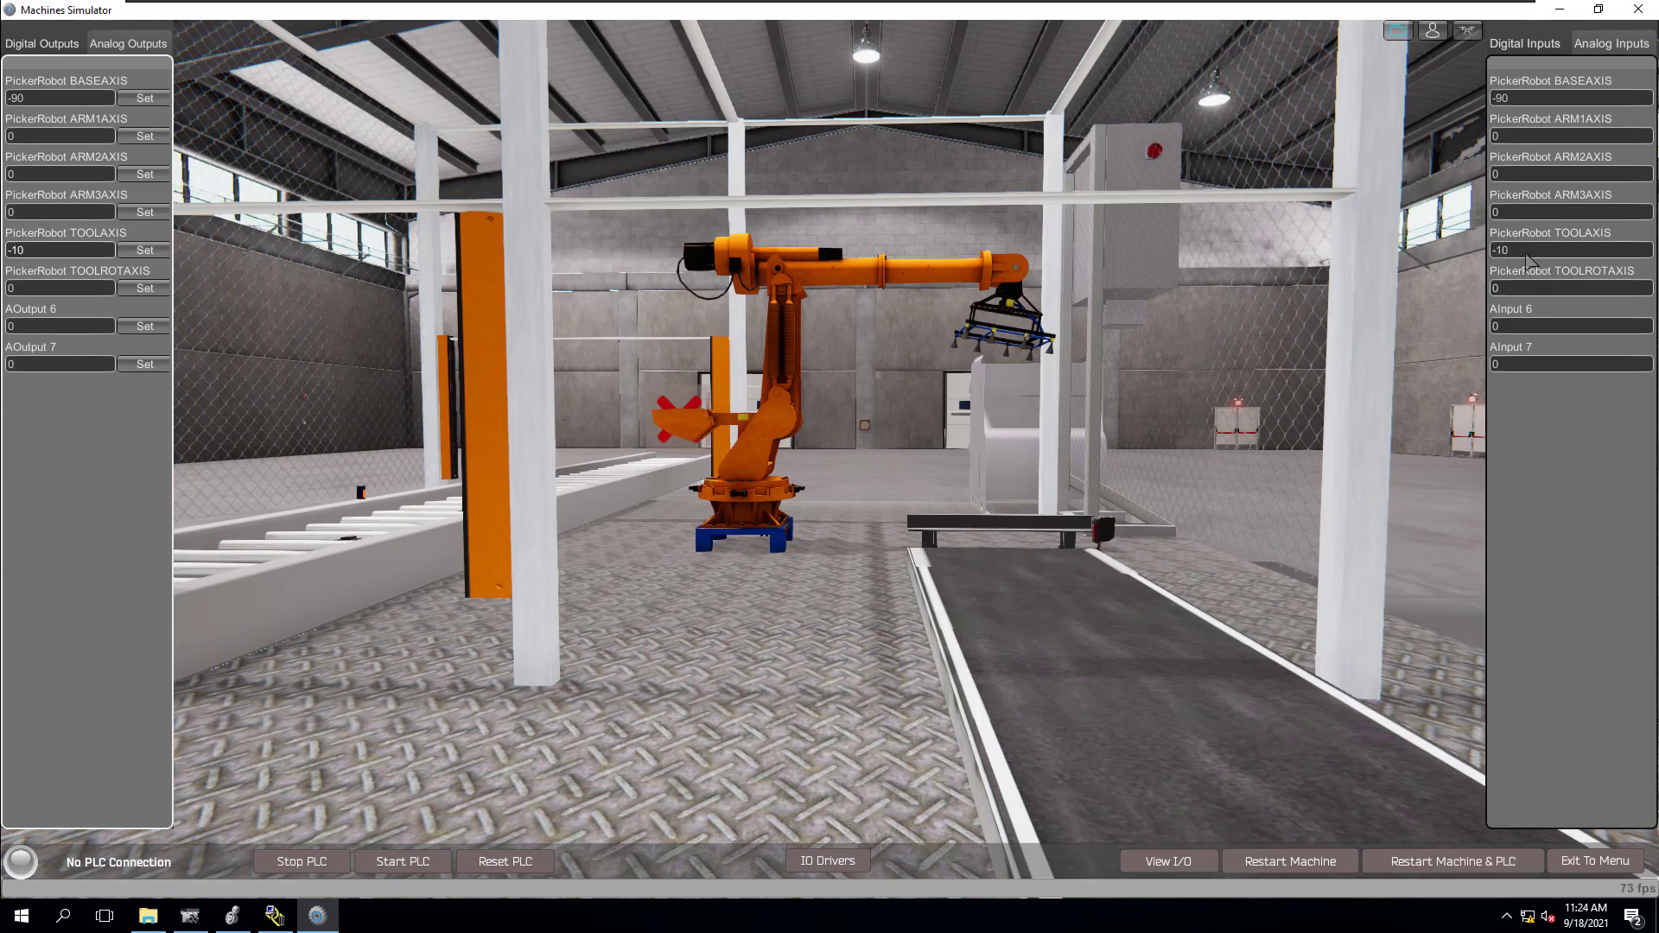
drag(79, 254, 4, 254)
text(0)
click(144, 250)
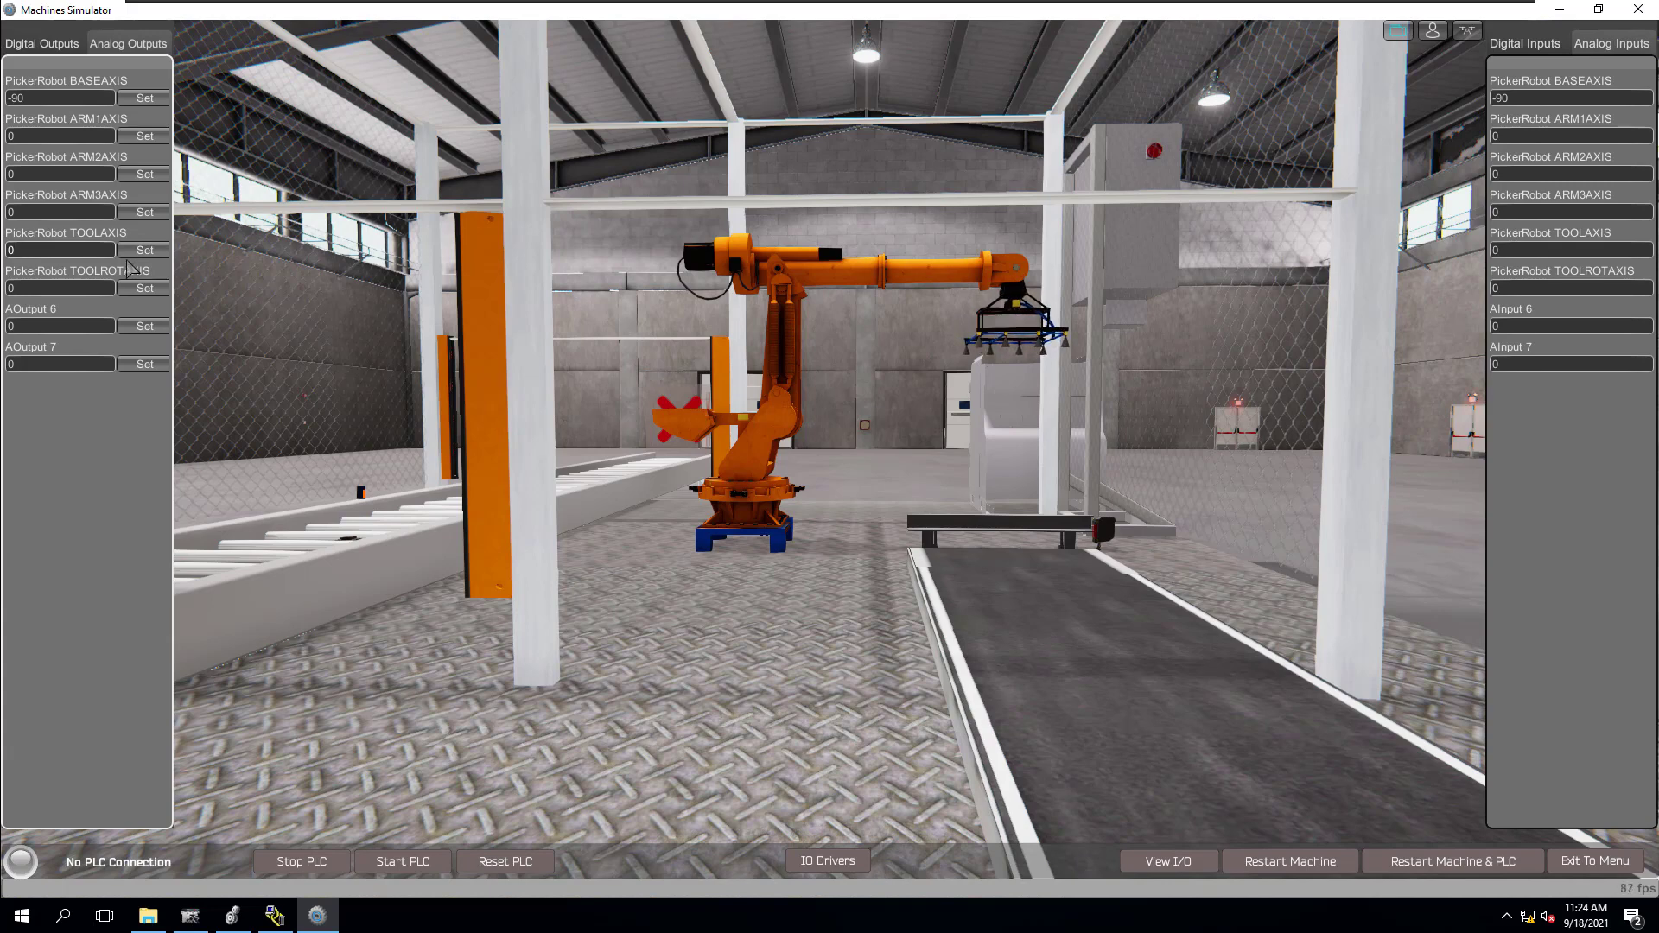
Step: Rotate the PickerRobot TOOLROTAXIS with an output value of 50, and return it to 0
click(35, 290)
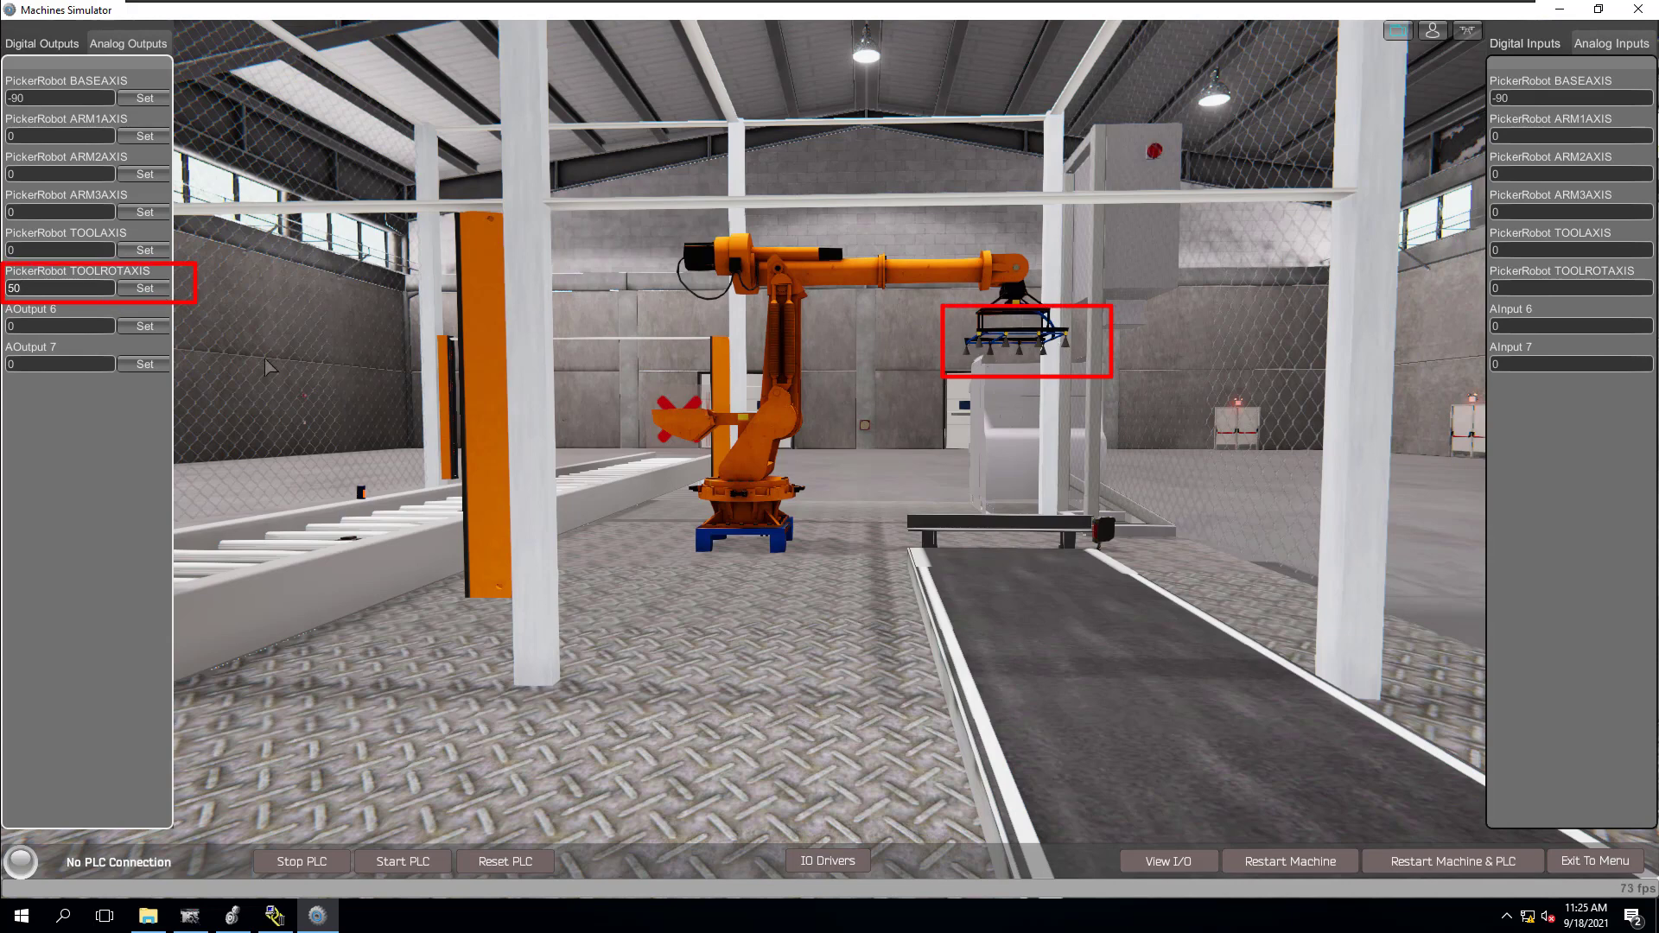
click(145, 289)
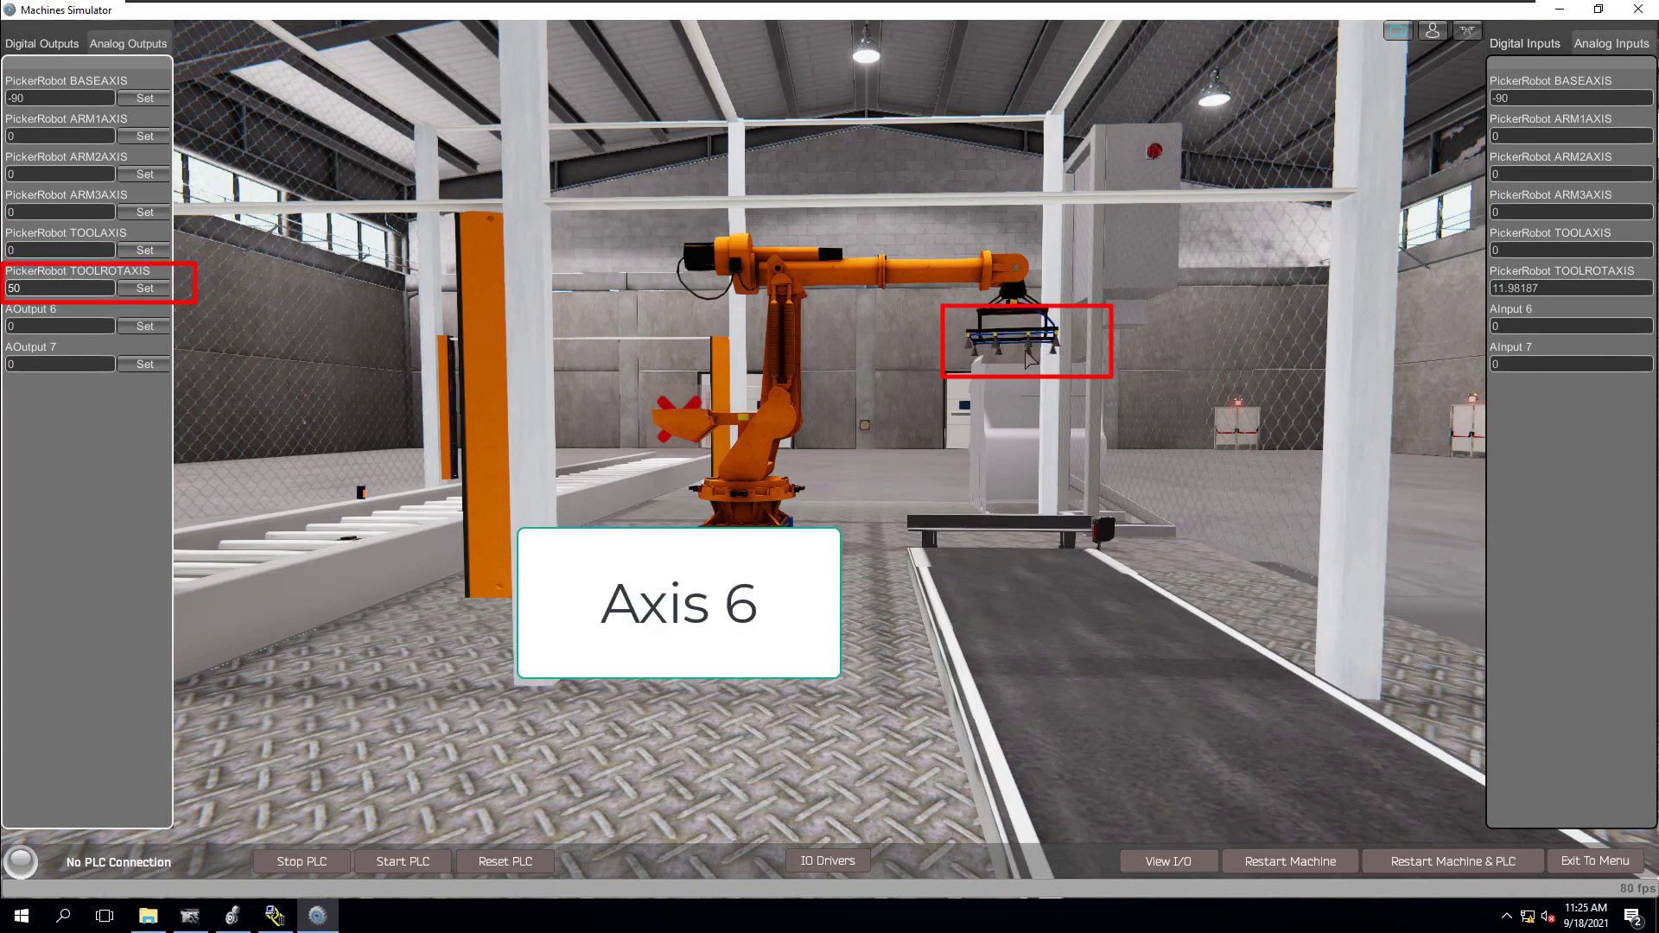
click(57, 100)
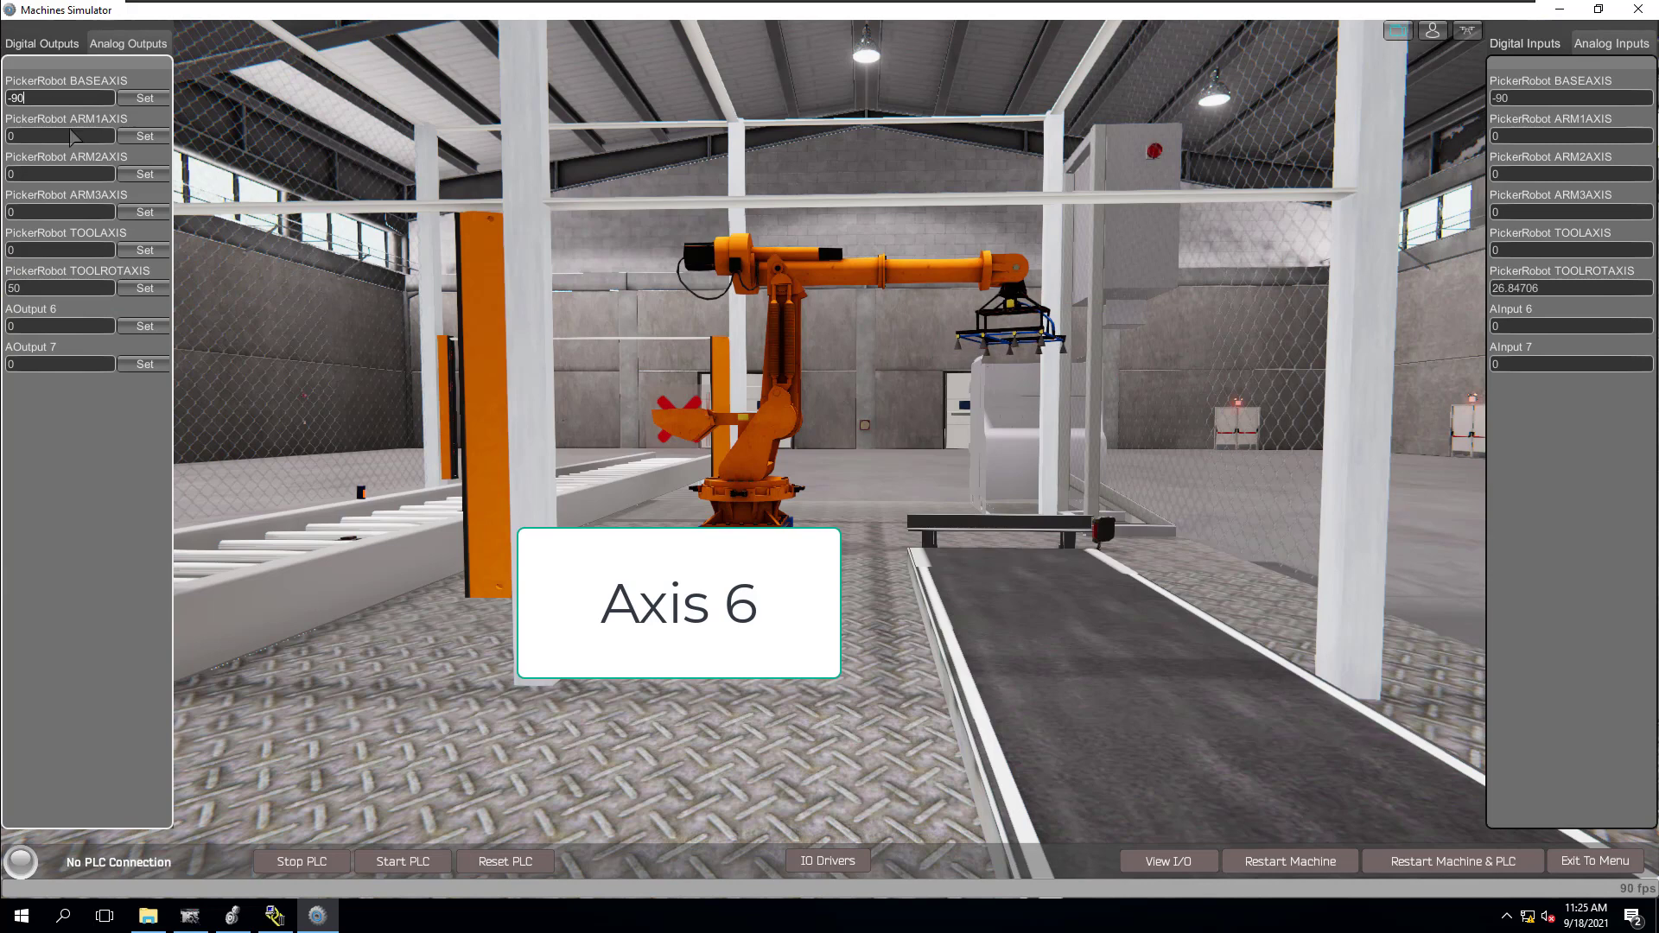
double_click(48, 290)
text(0)
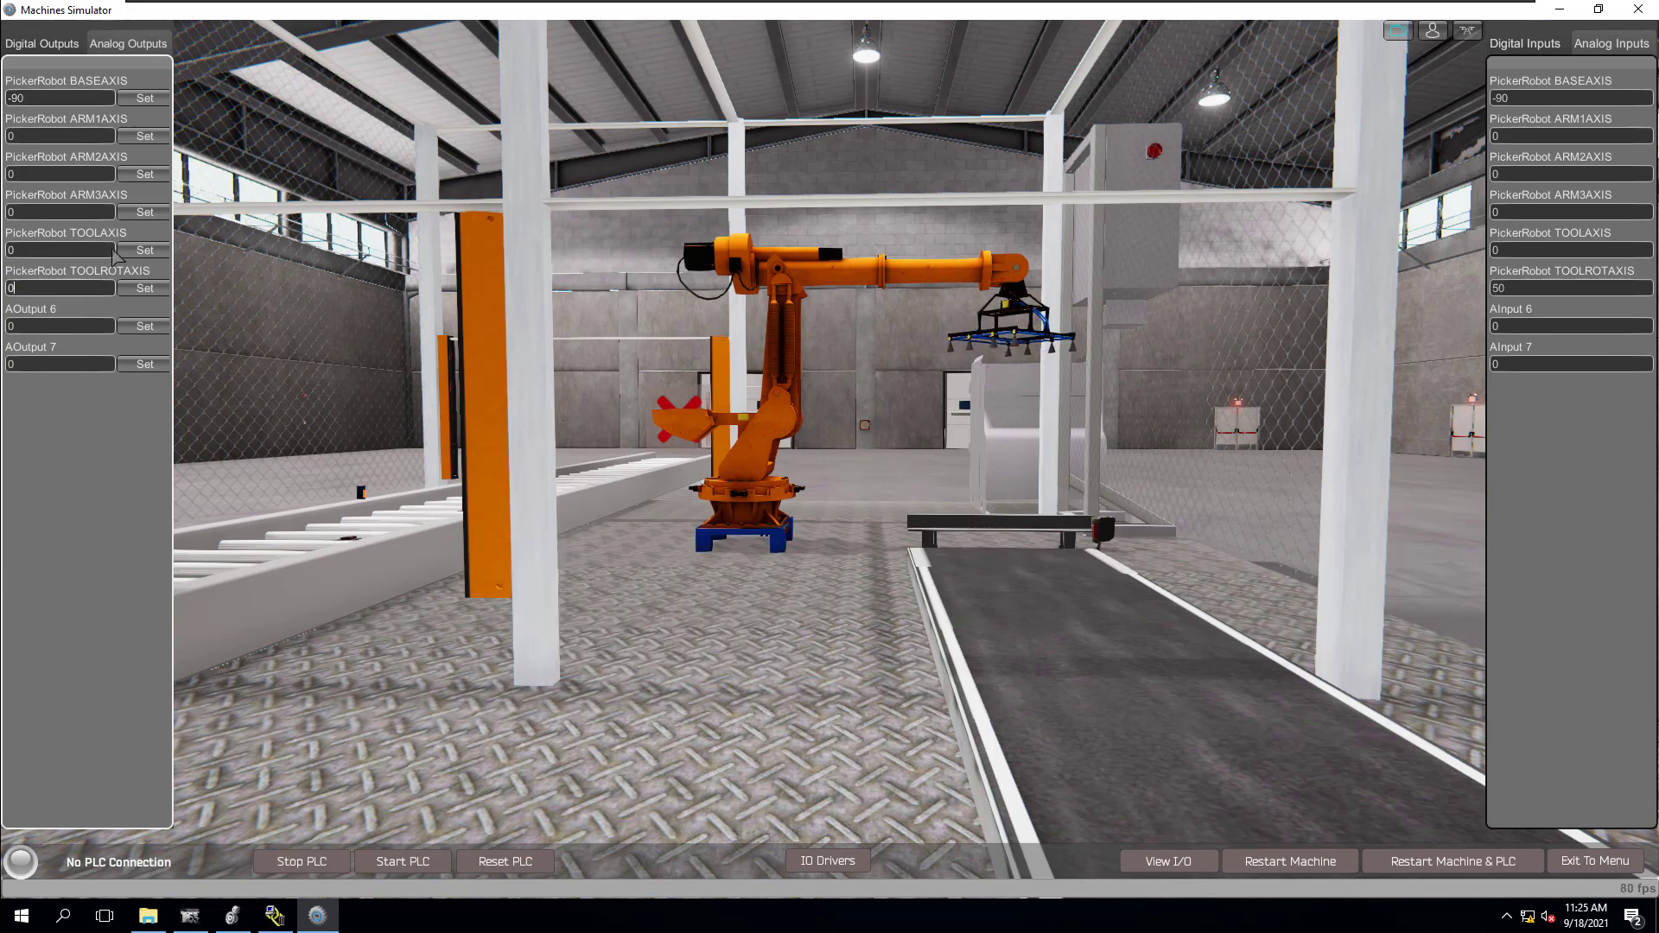
click(146, 288)
Step: Return the PickerRobot BASEAXIS to 0
double_click(14, 99)
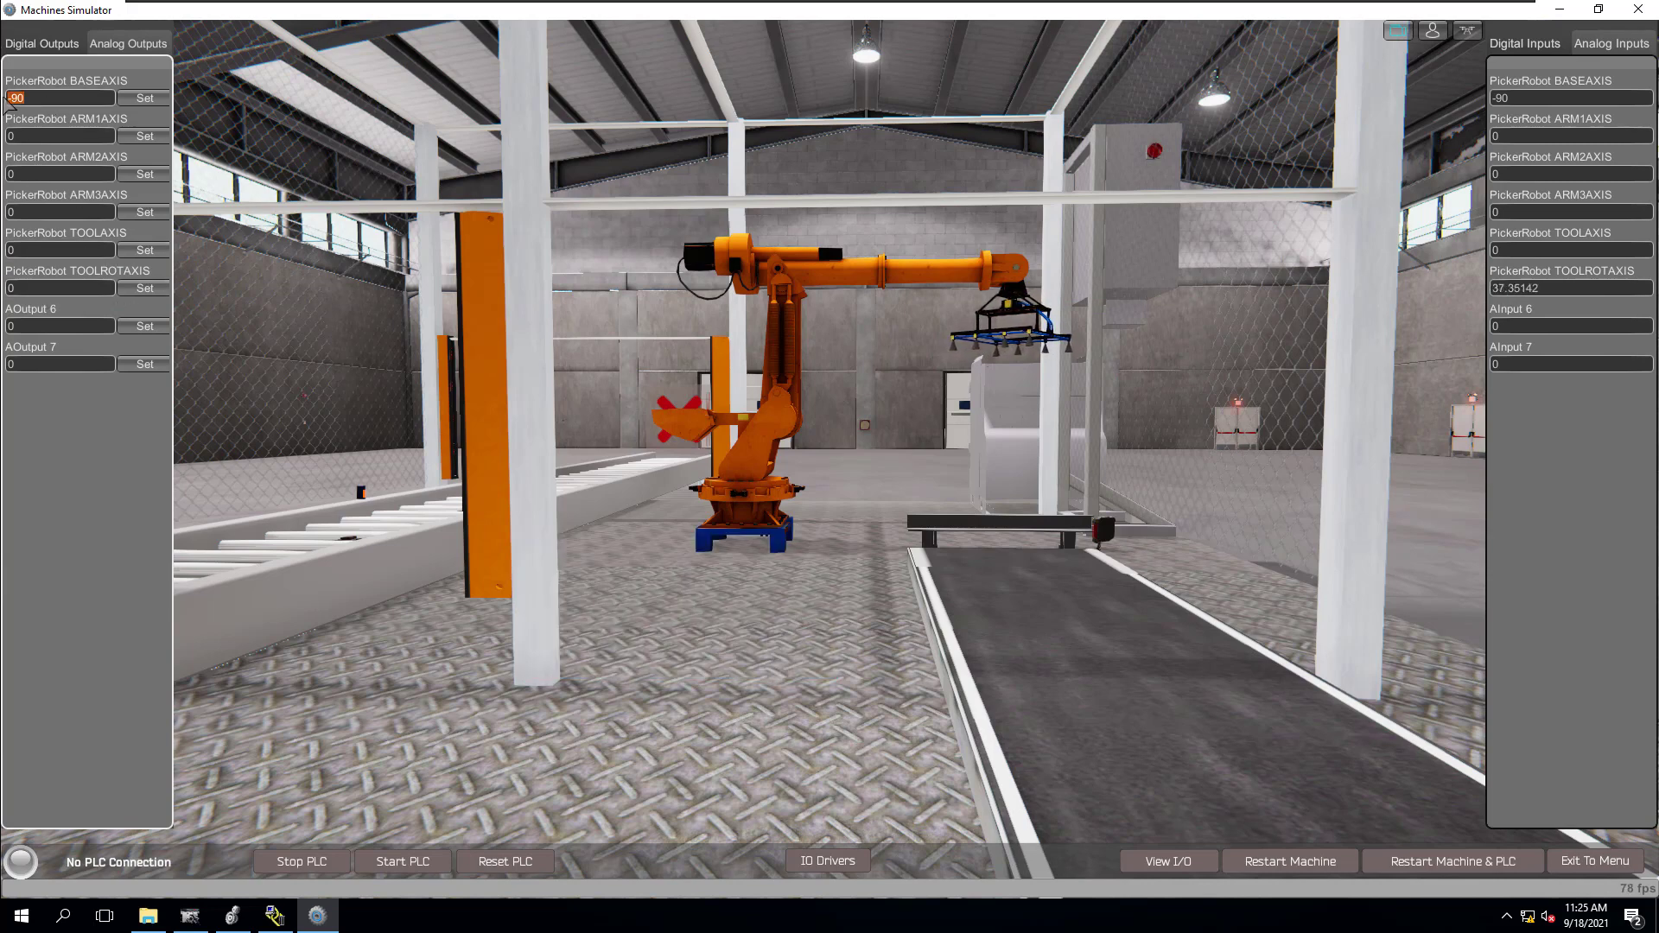
text(0)
click(145, 98)
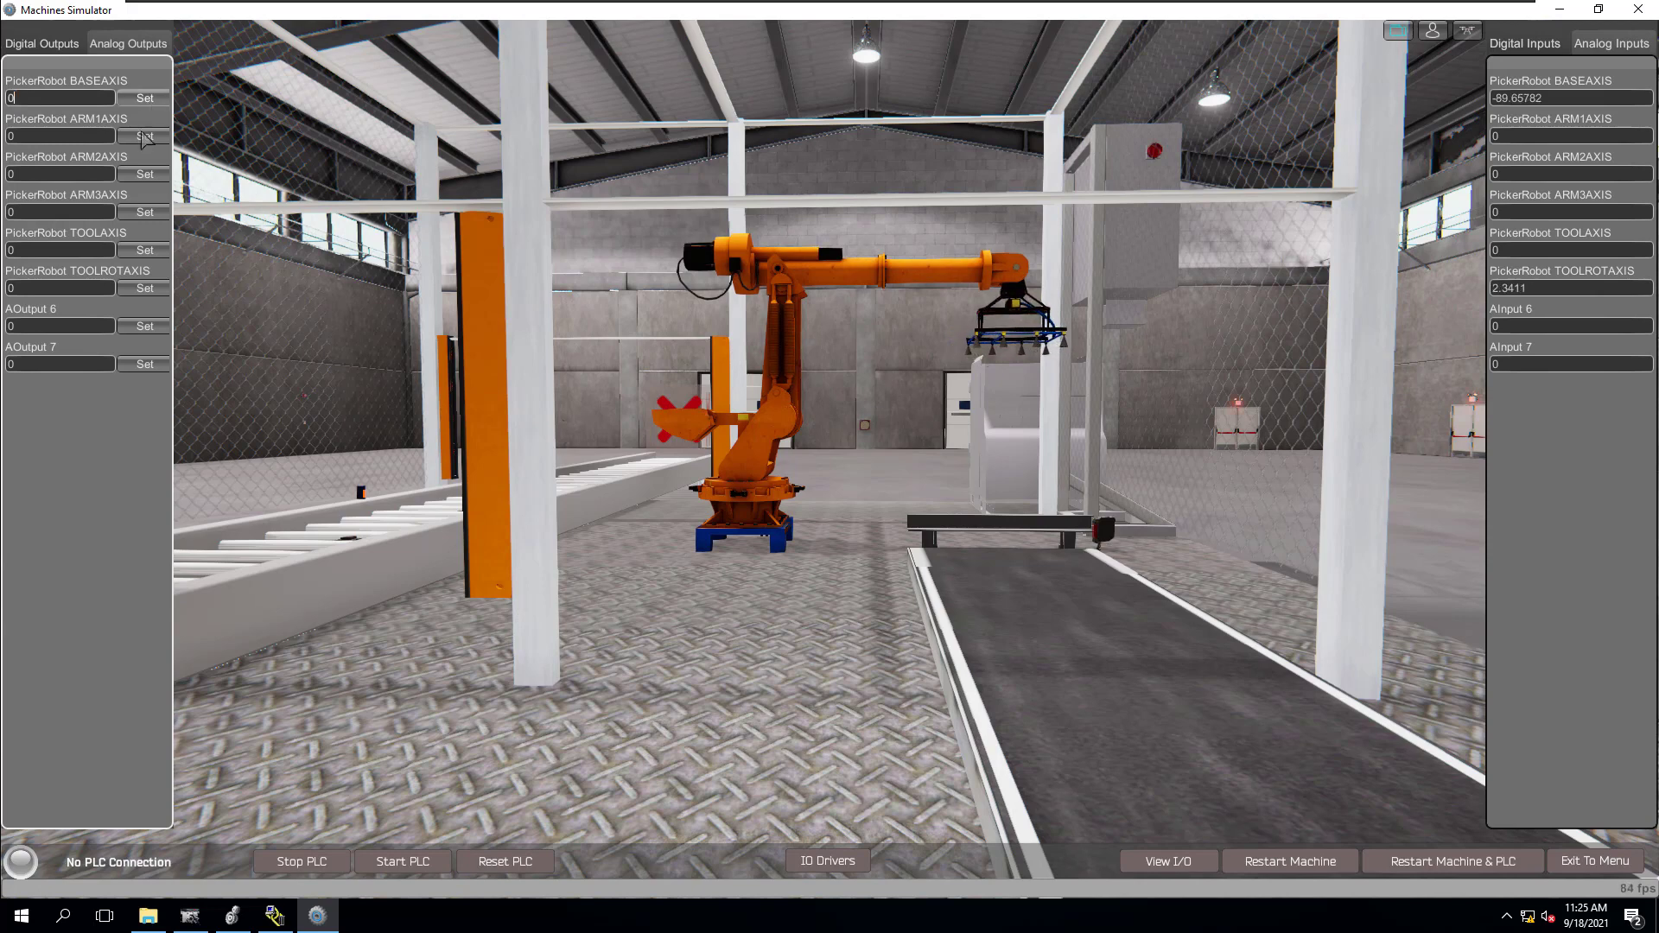
Step: Exercise the PickerRobot TOOLROTAXIS with output values 50 and 25, and return it to 0
double_click(61, 288)
text(50)
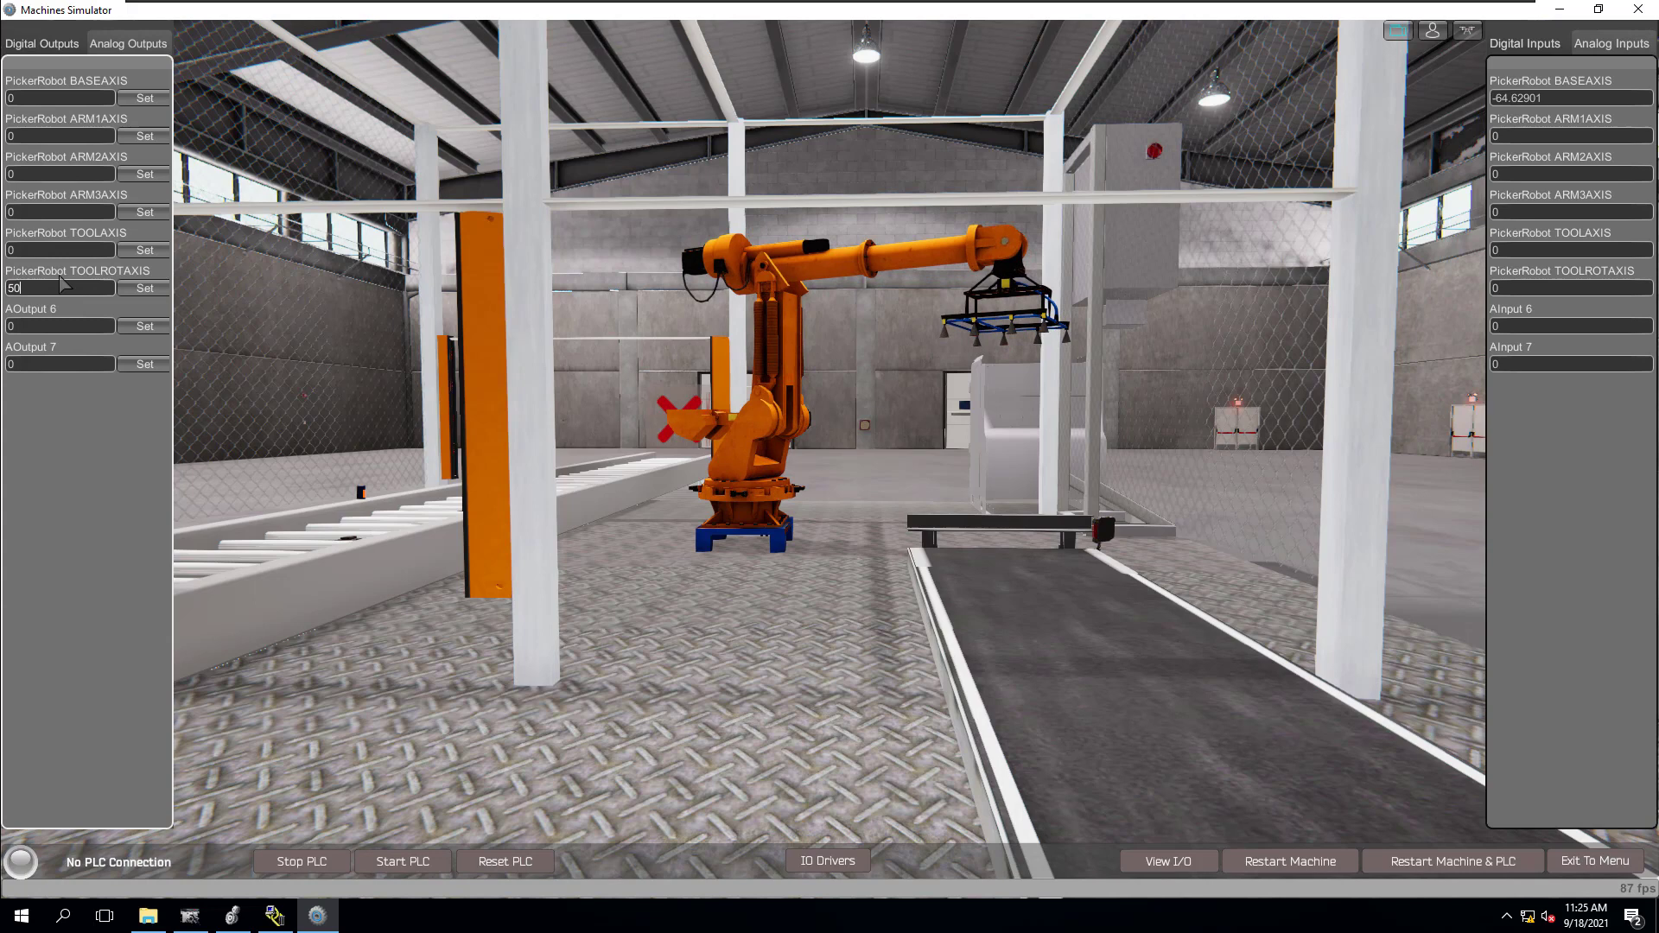
click(145, 287)
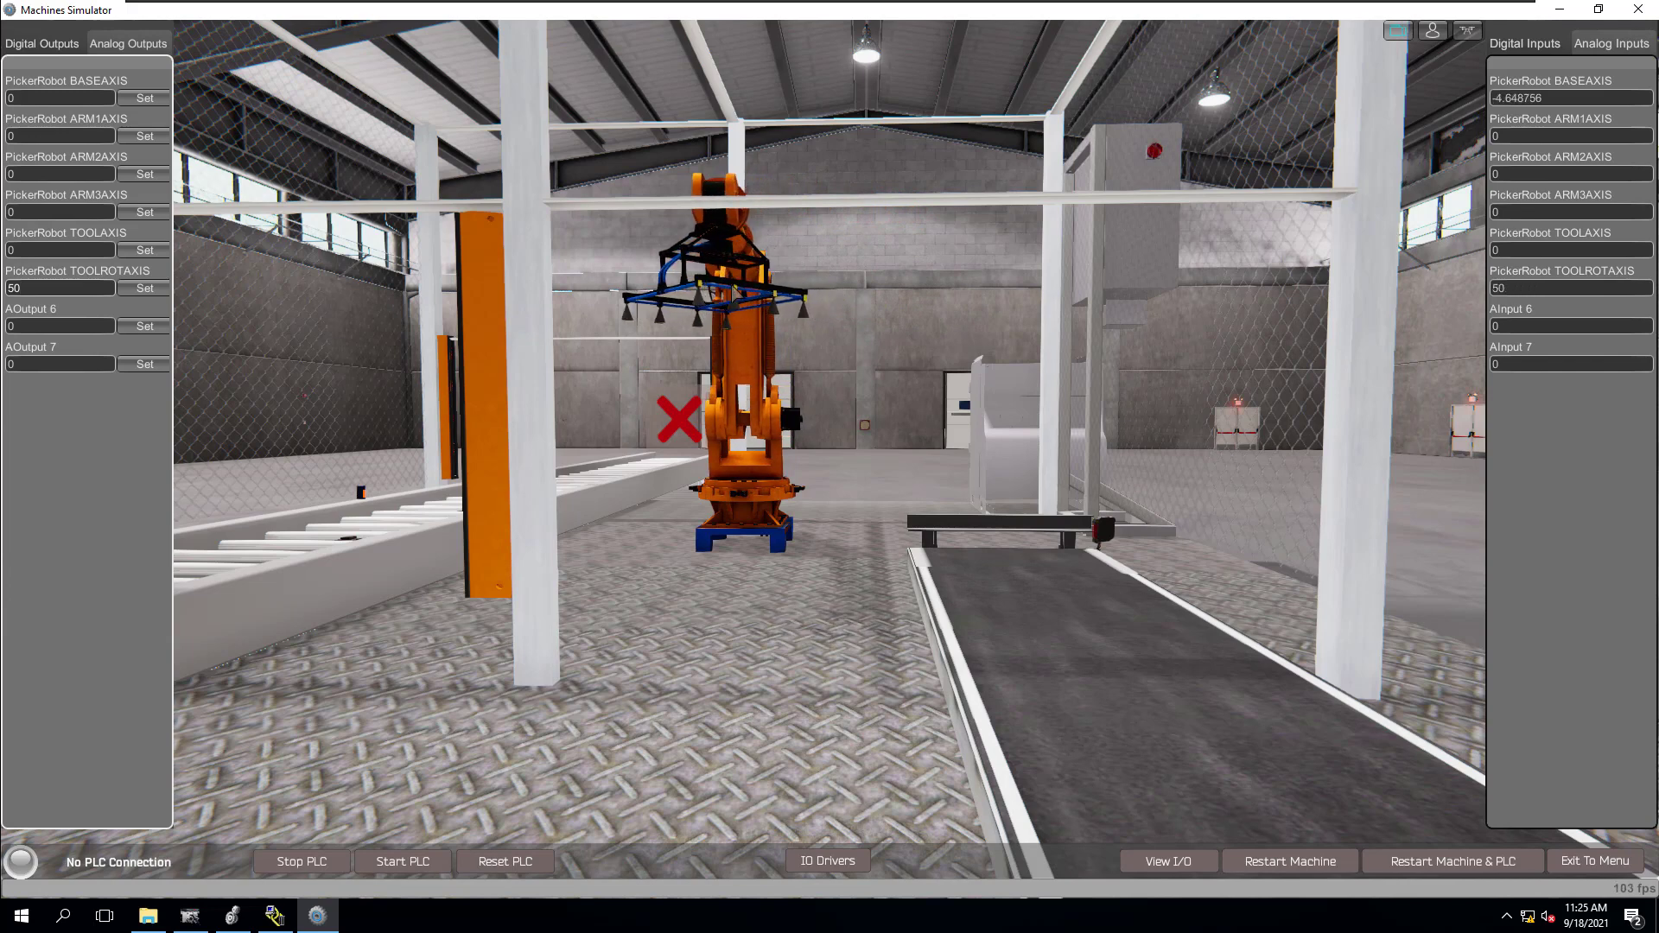
click(8, 290)
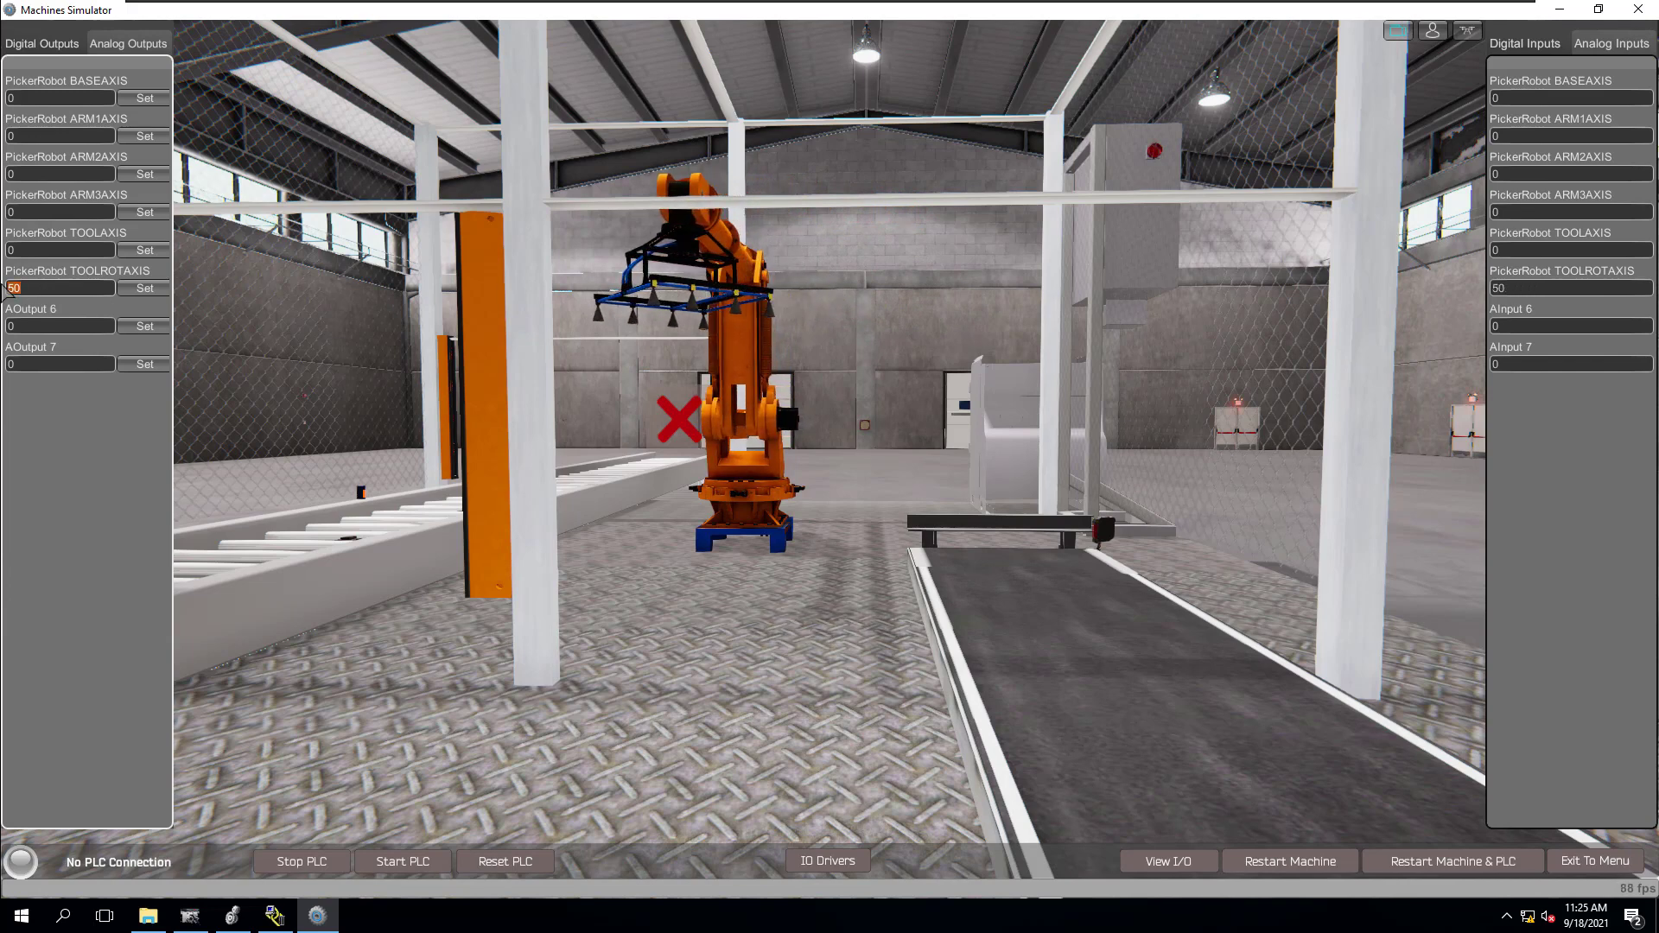
text(25)
click(144, 288)
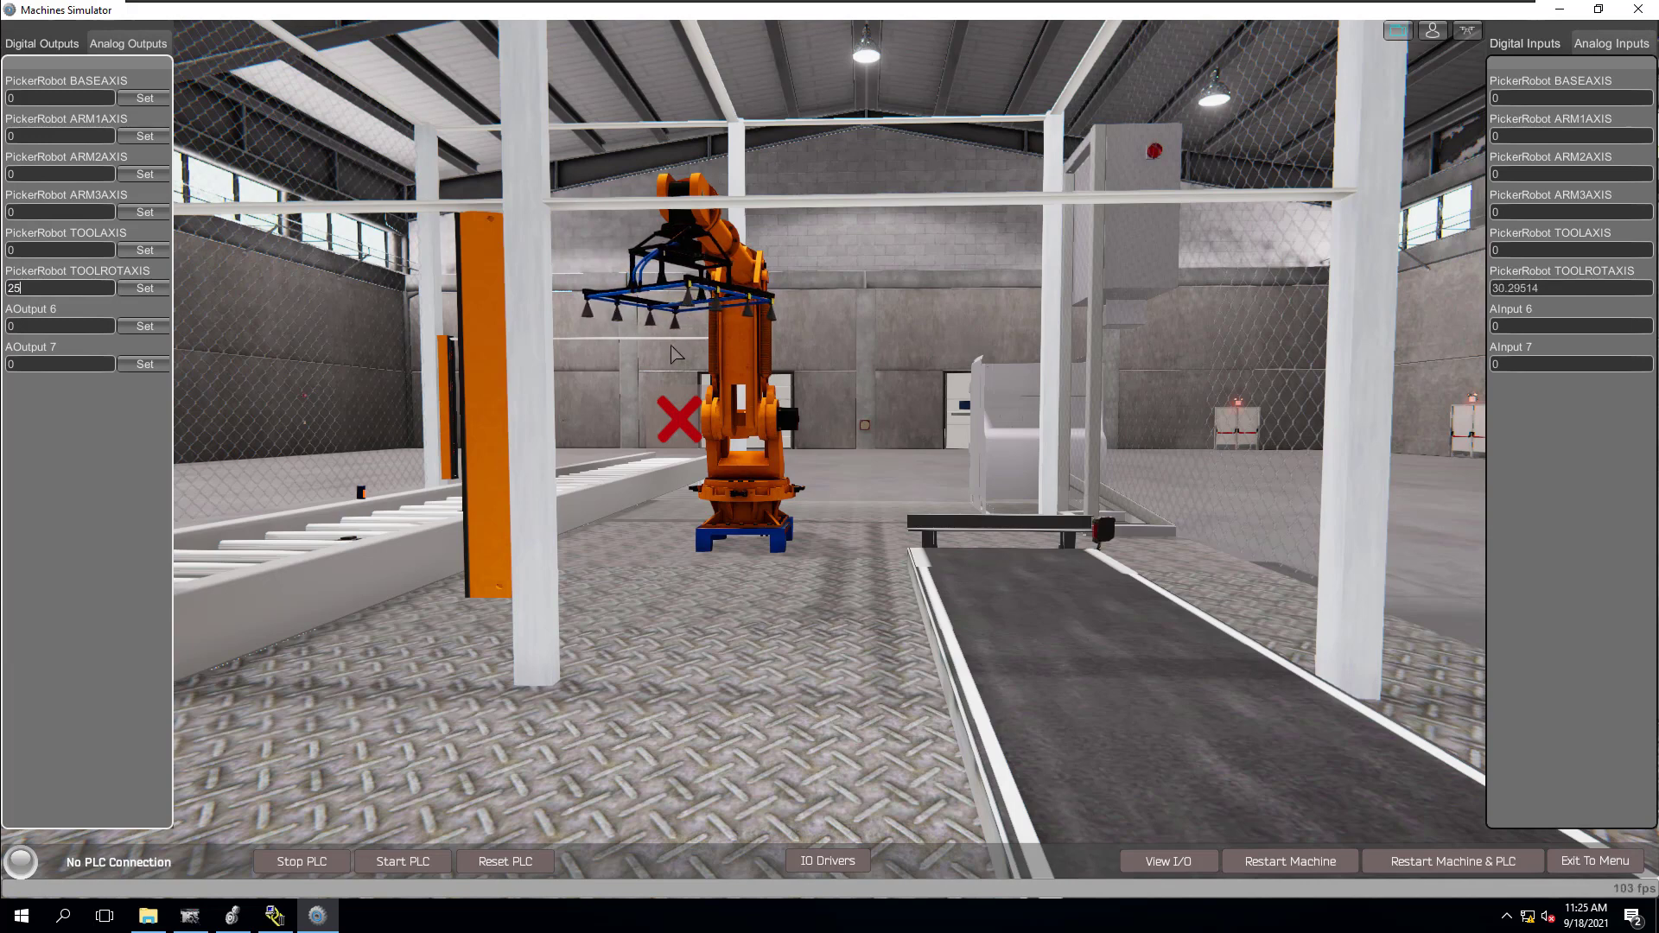
double_click(24, 289)
text(0)
click(144, 291)
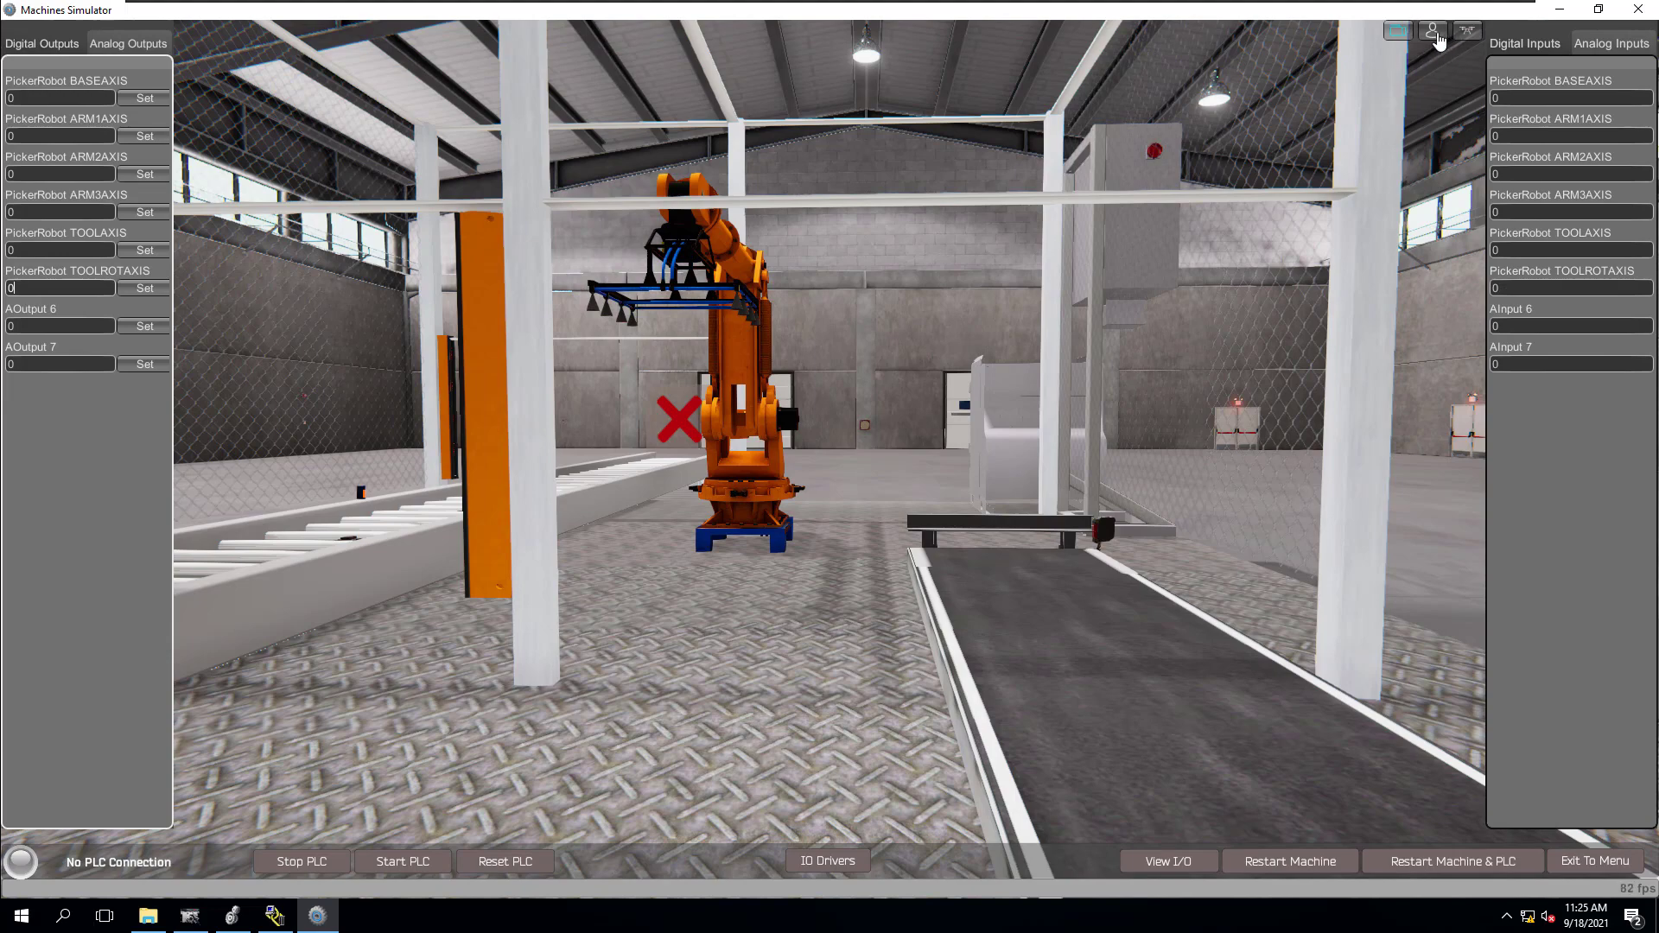
Step: Show the whole machine with the Fly Camera and display its digital outputs and digital inputs
click(1464, 37)
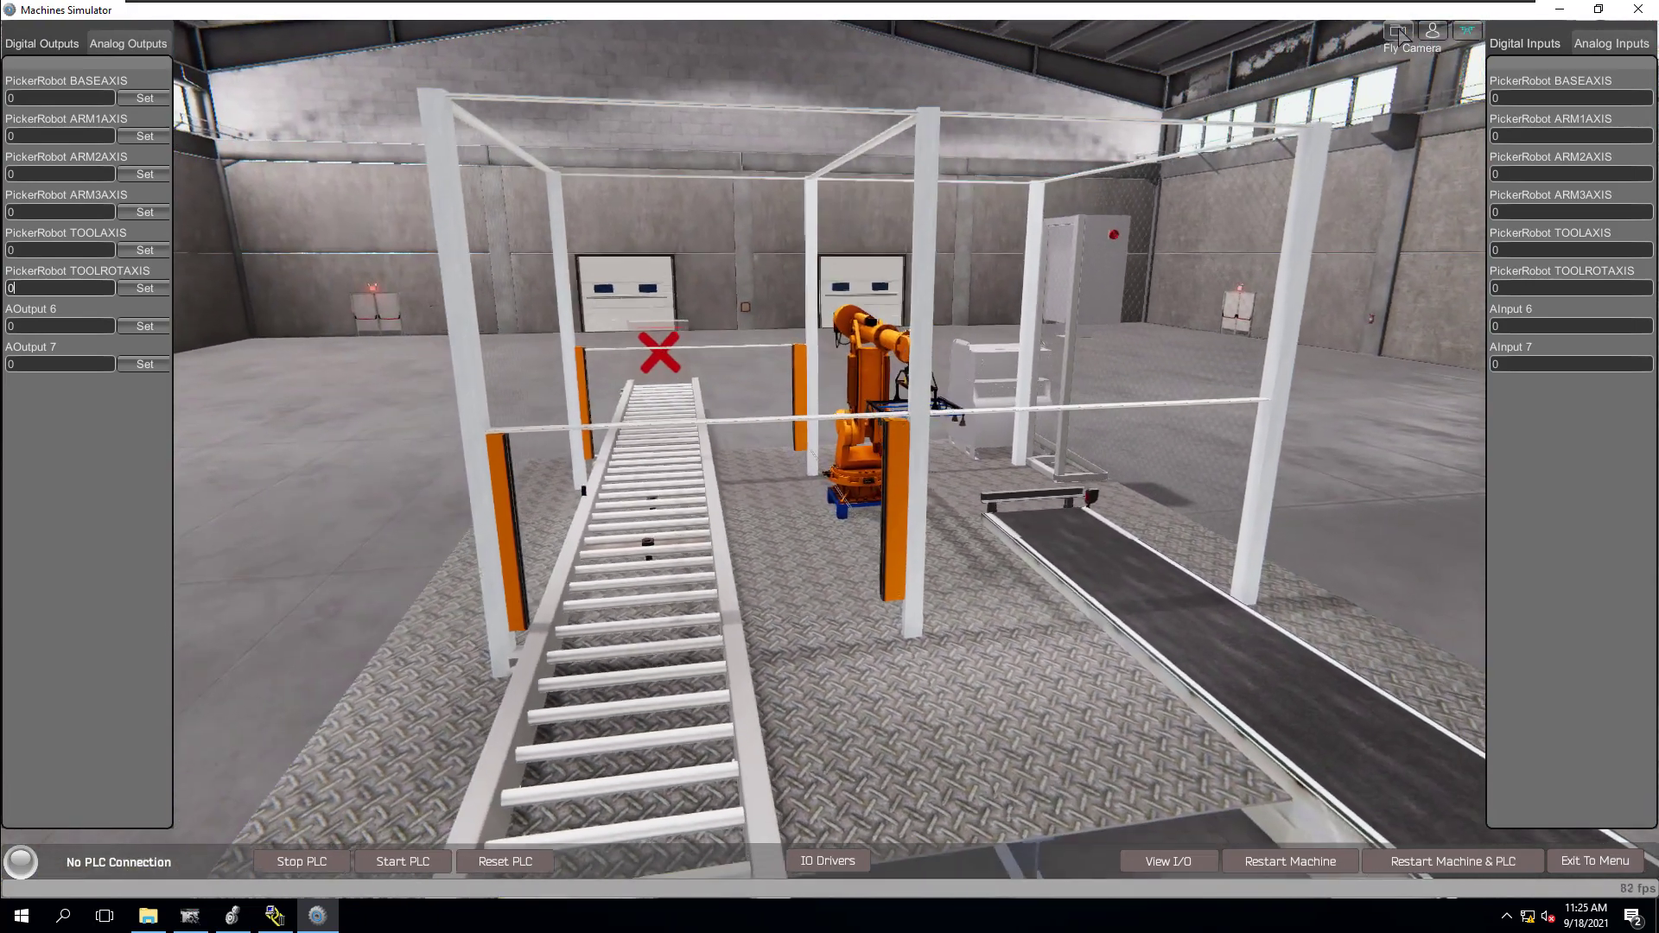
click(1399, 32)
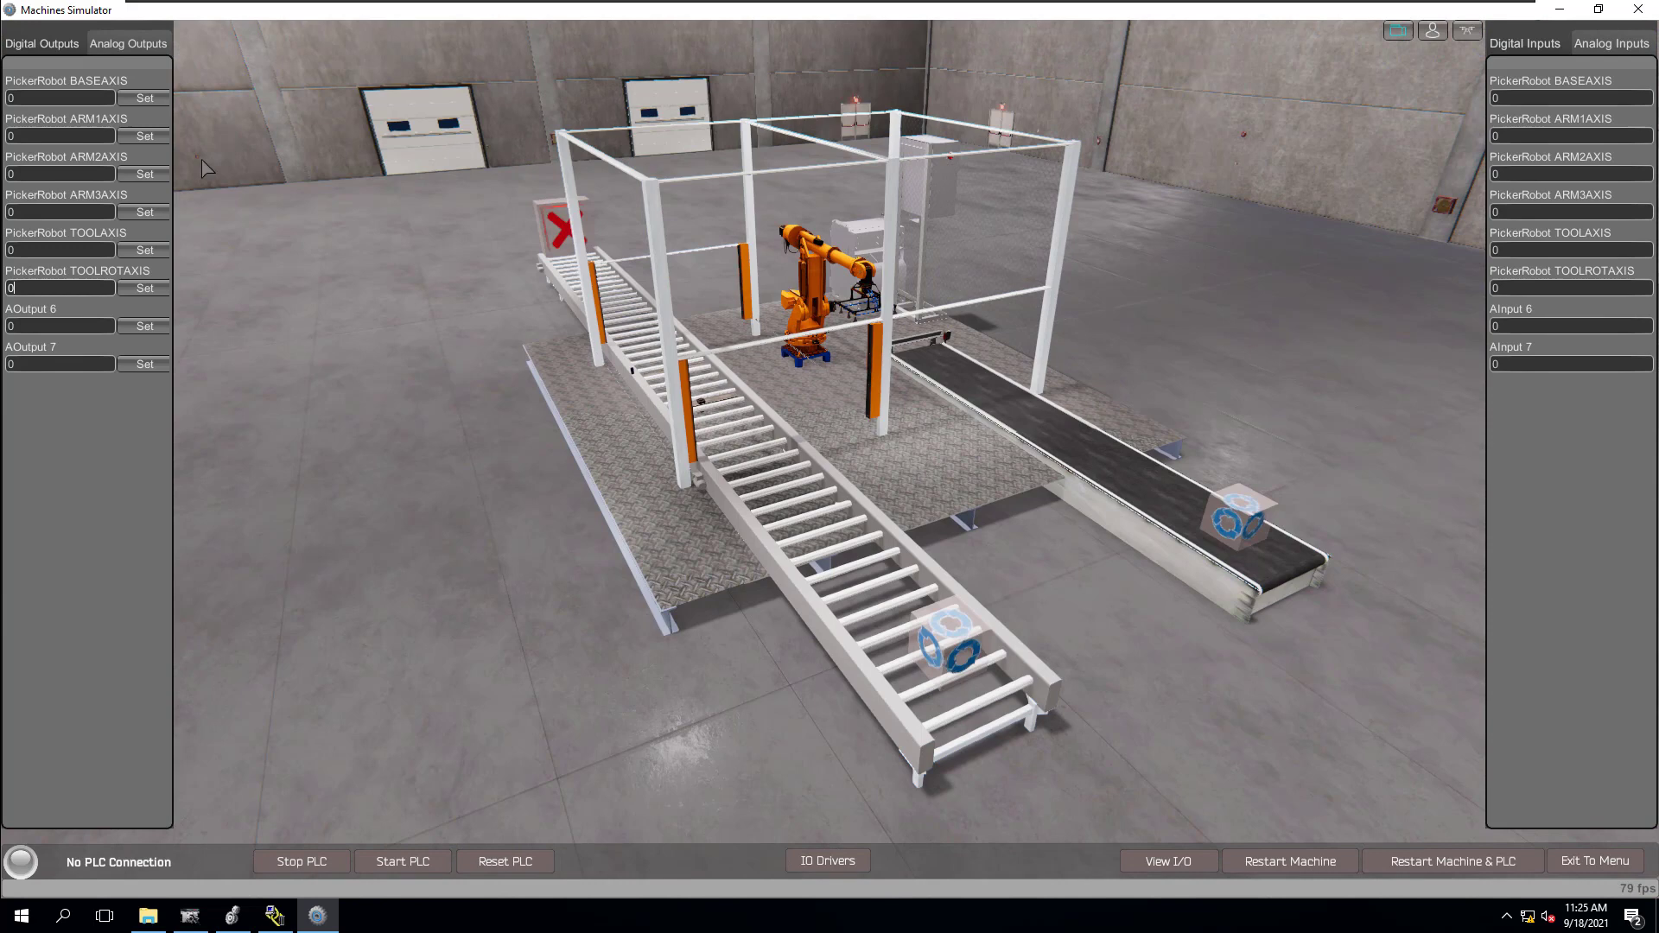
click(42, 44)
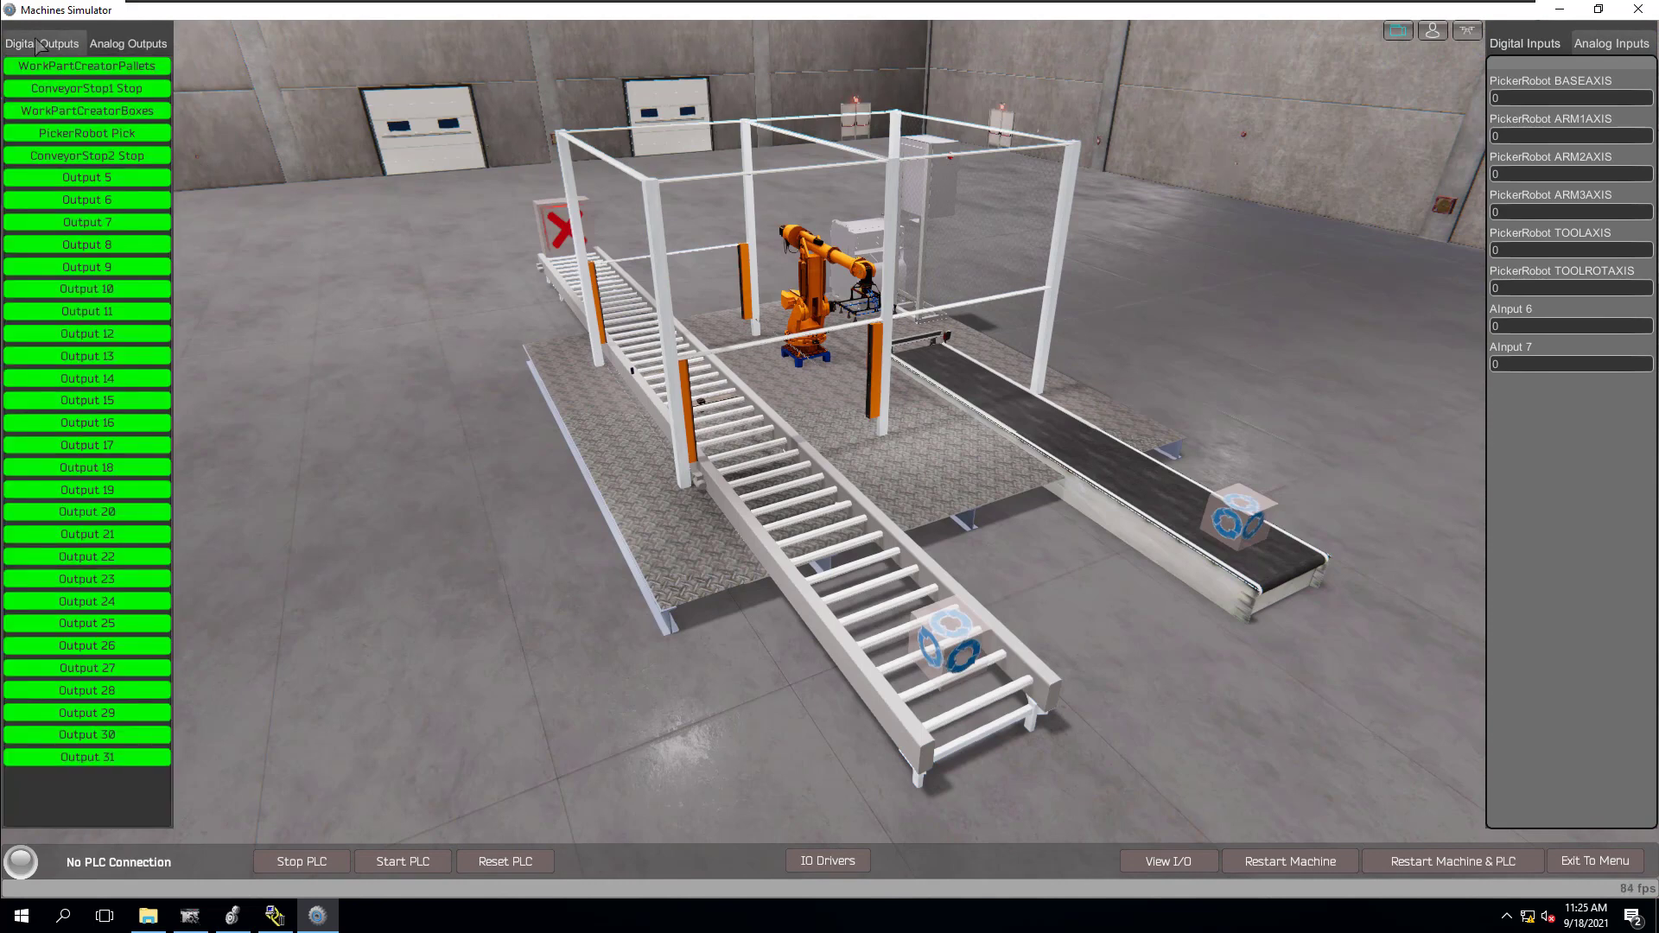
click(1528, 44)
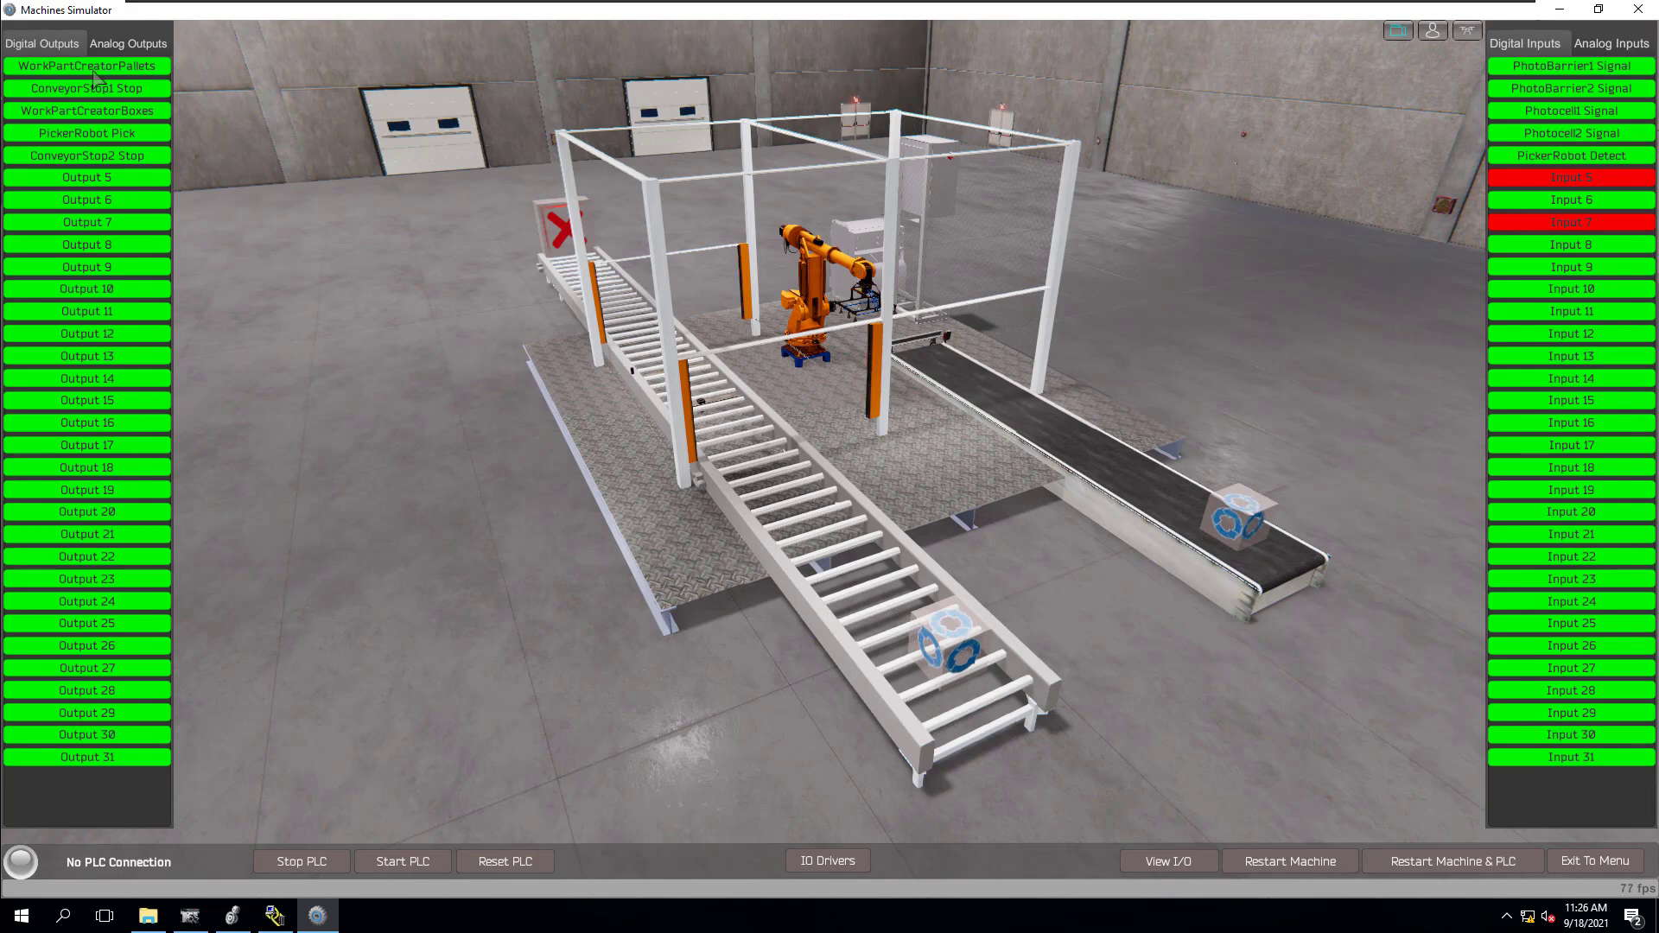
Step: Turn on the ConveyorStop1 Stop, ConveyorStop2 Stop, WorkPartCreatorPallets and WorkPartCreatorBoxes digital outputs
click(111, 95)
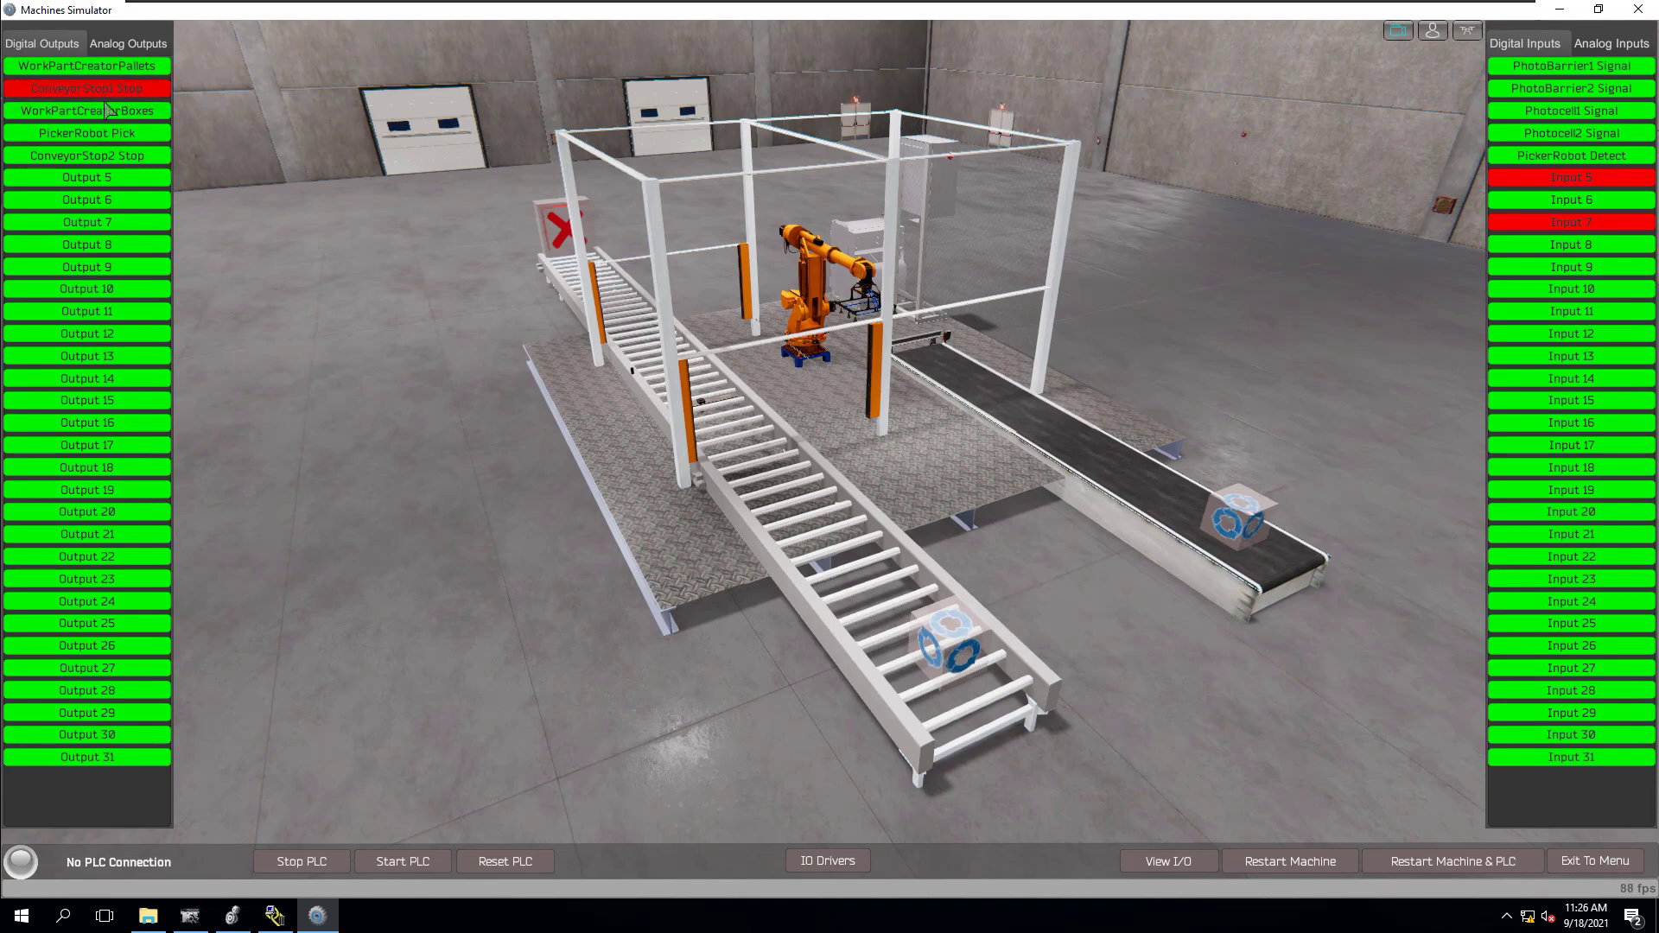
click(109, 159)
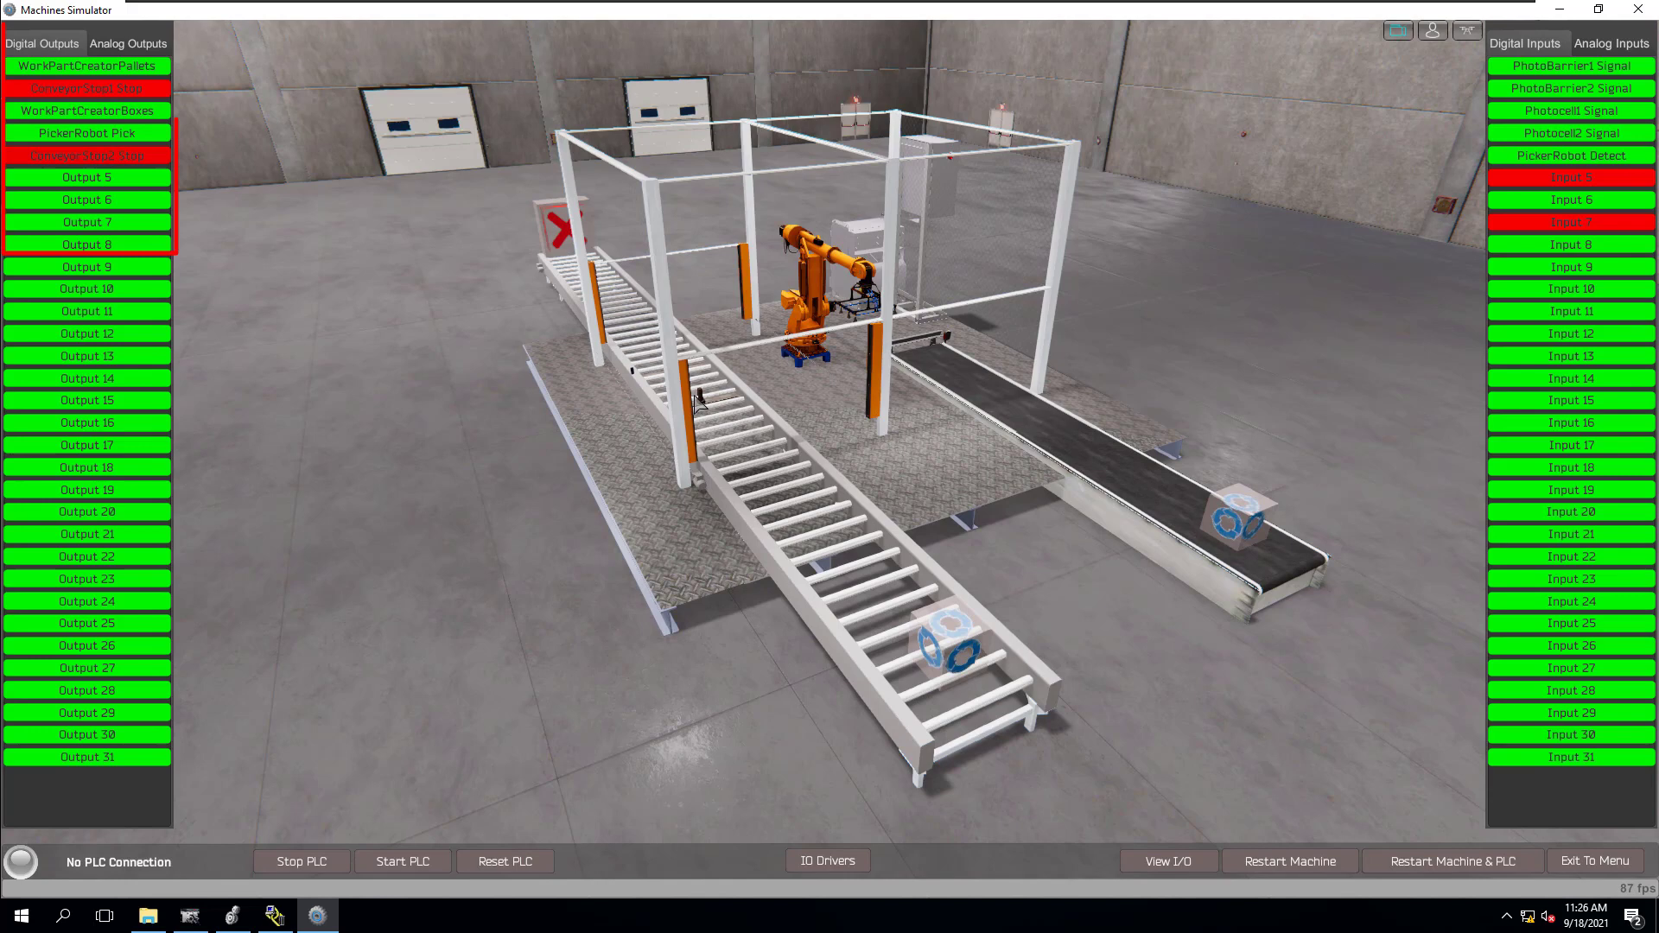
click(105, 135)
click(112, 67)
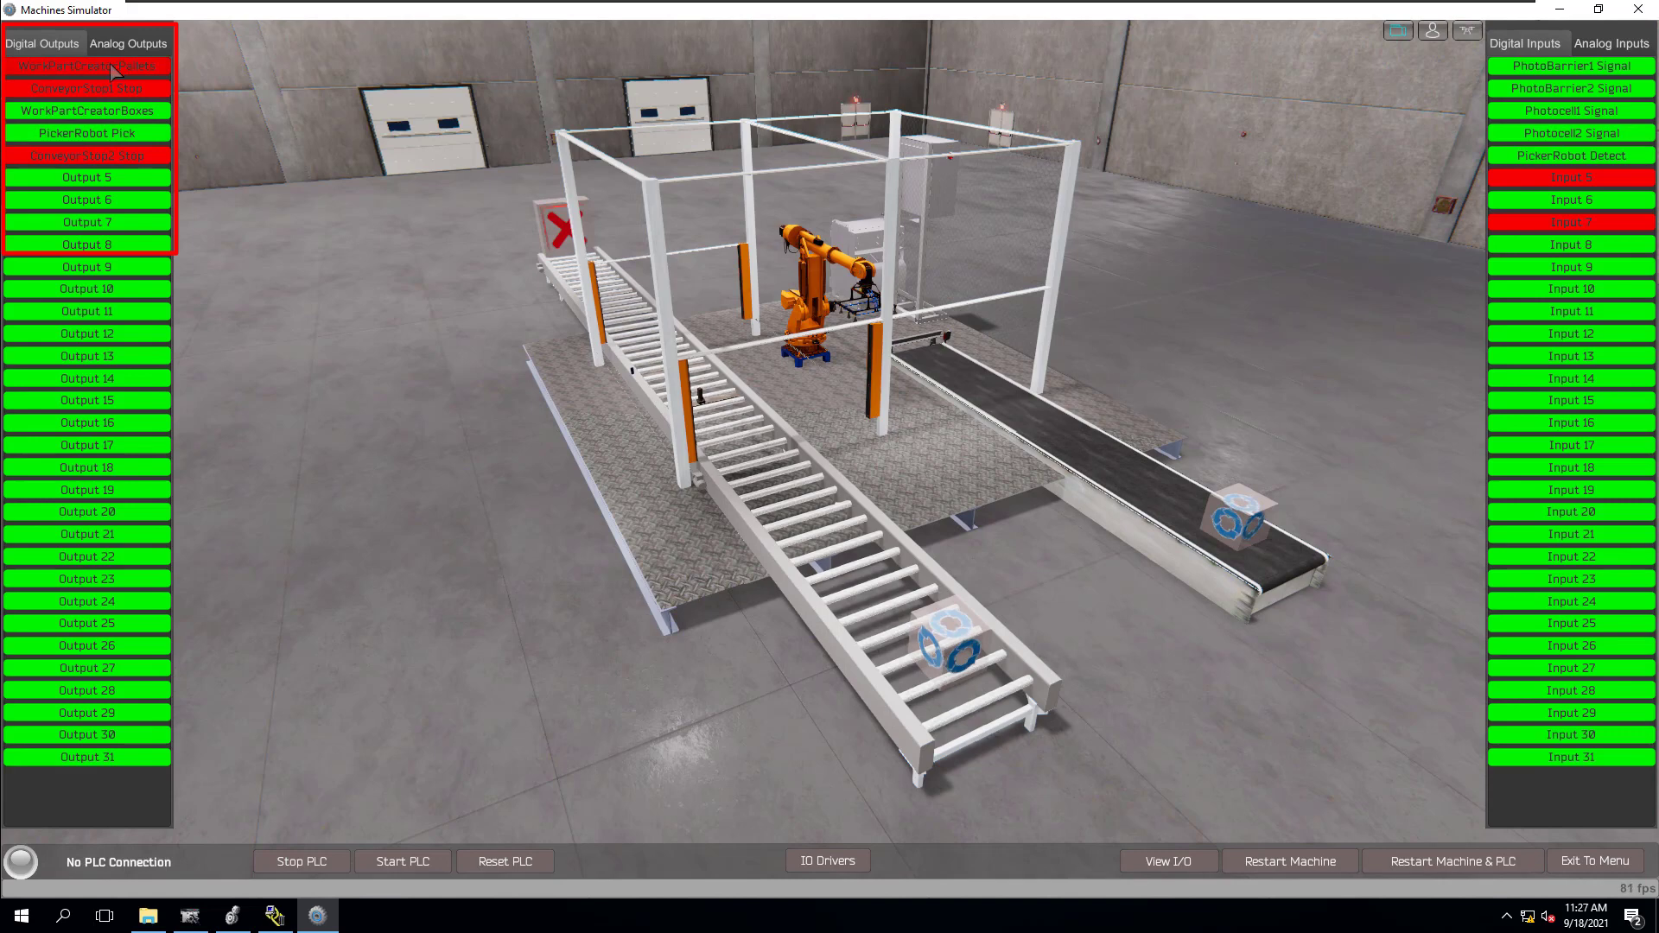
click(118, 113)
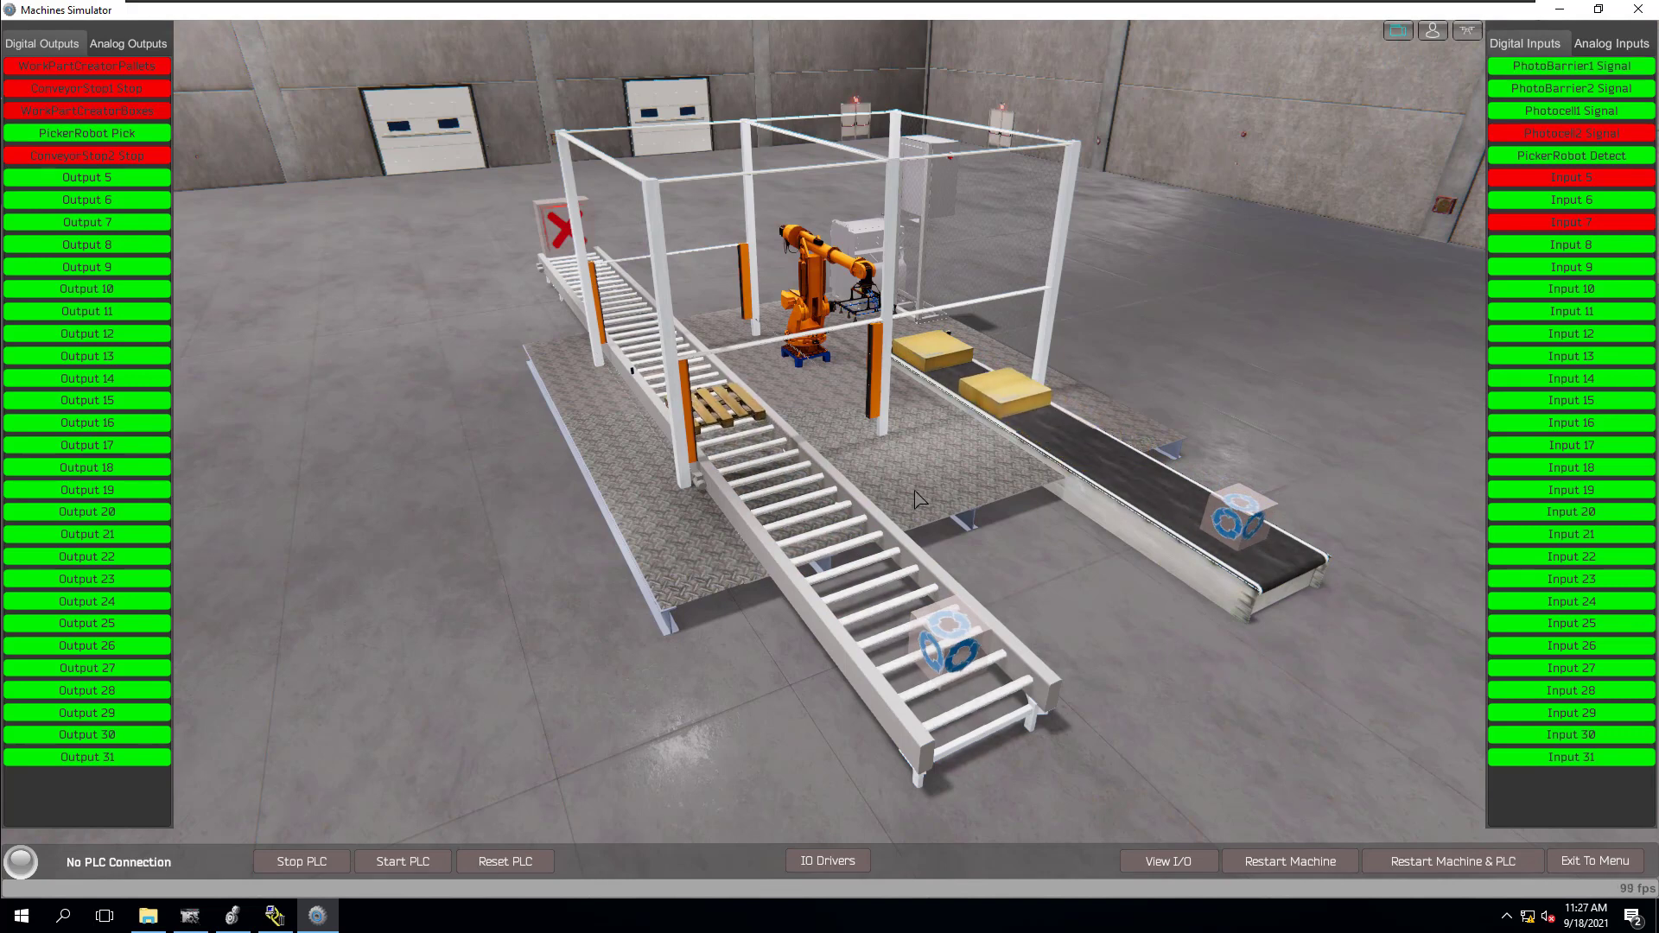
Step: Turn off the WorkPartCreatorBoxes and WorkPartCreatorPallets digital outputs
click(134, 104)
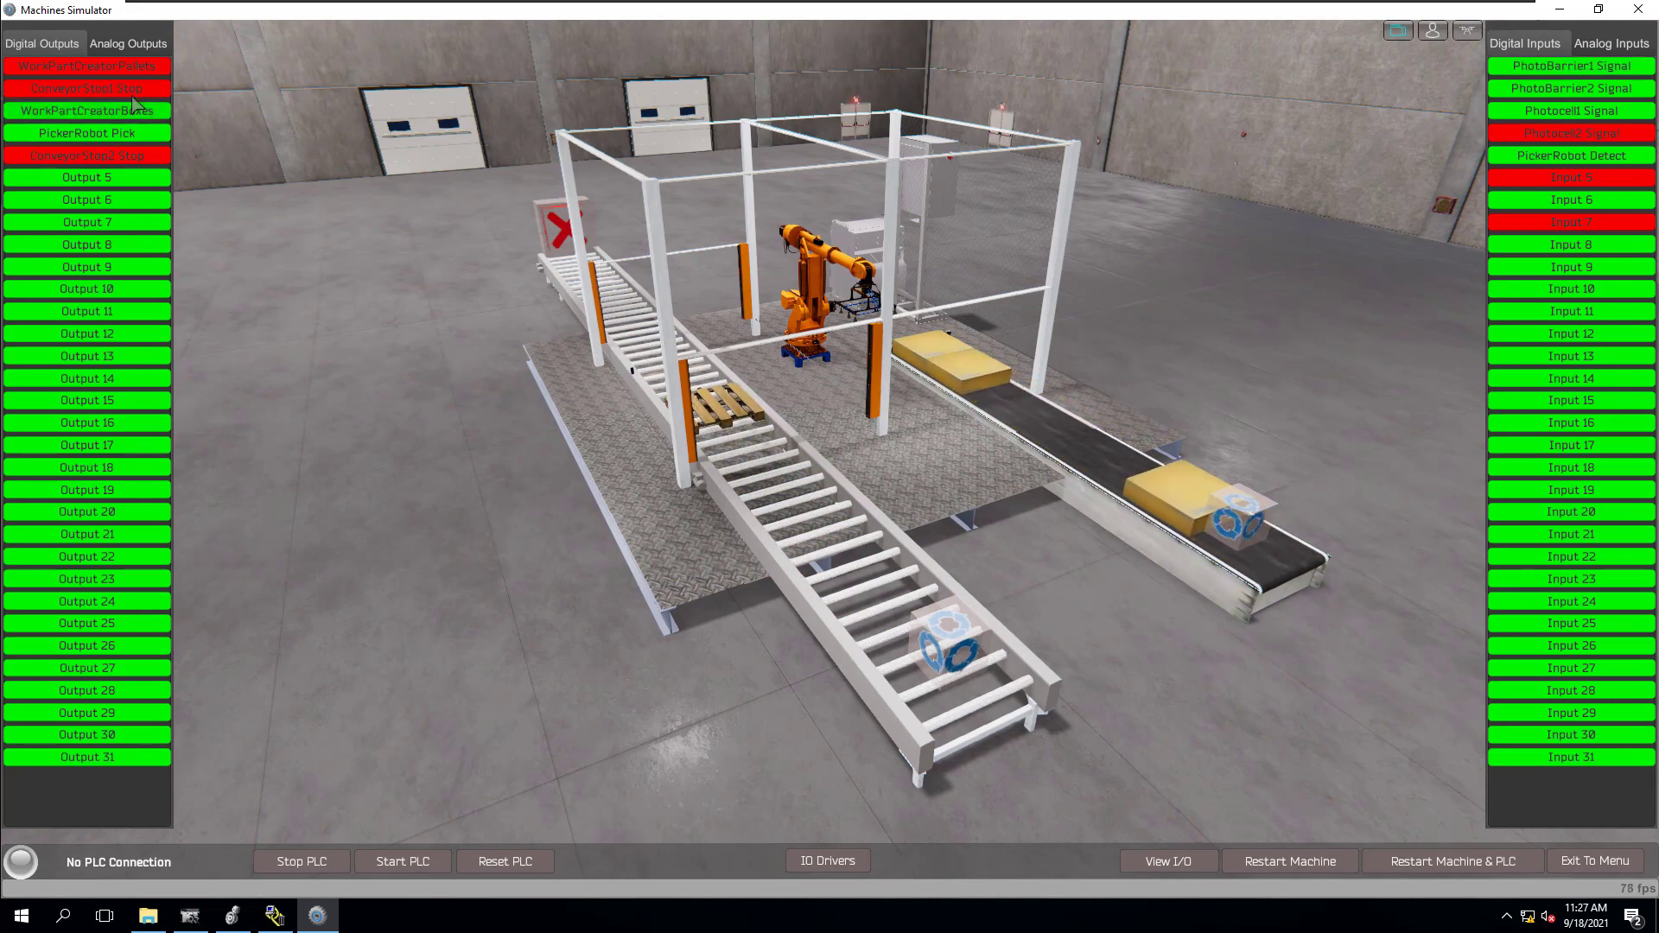
click(129, 45)
click(57, 41)
click(102, 68)
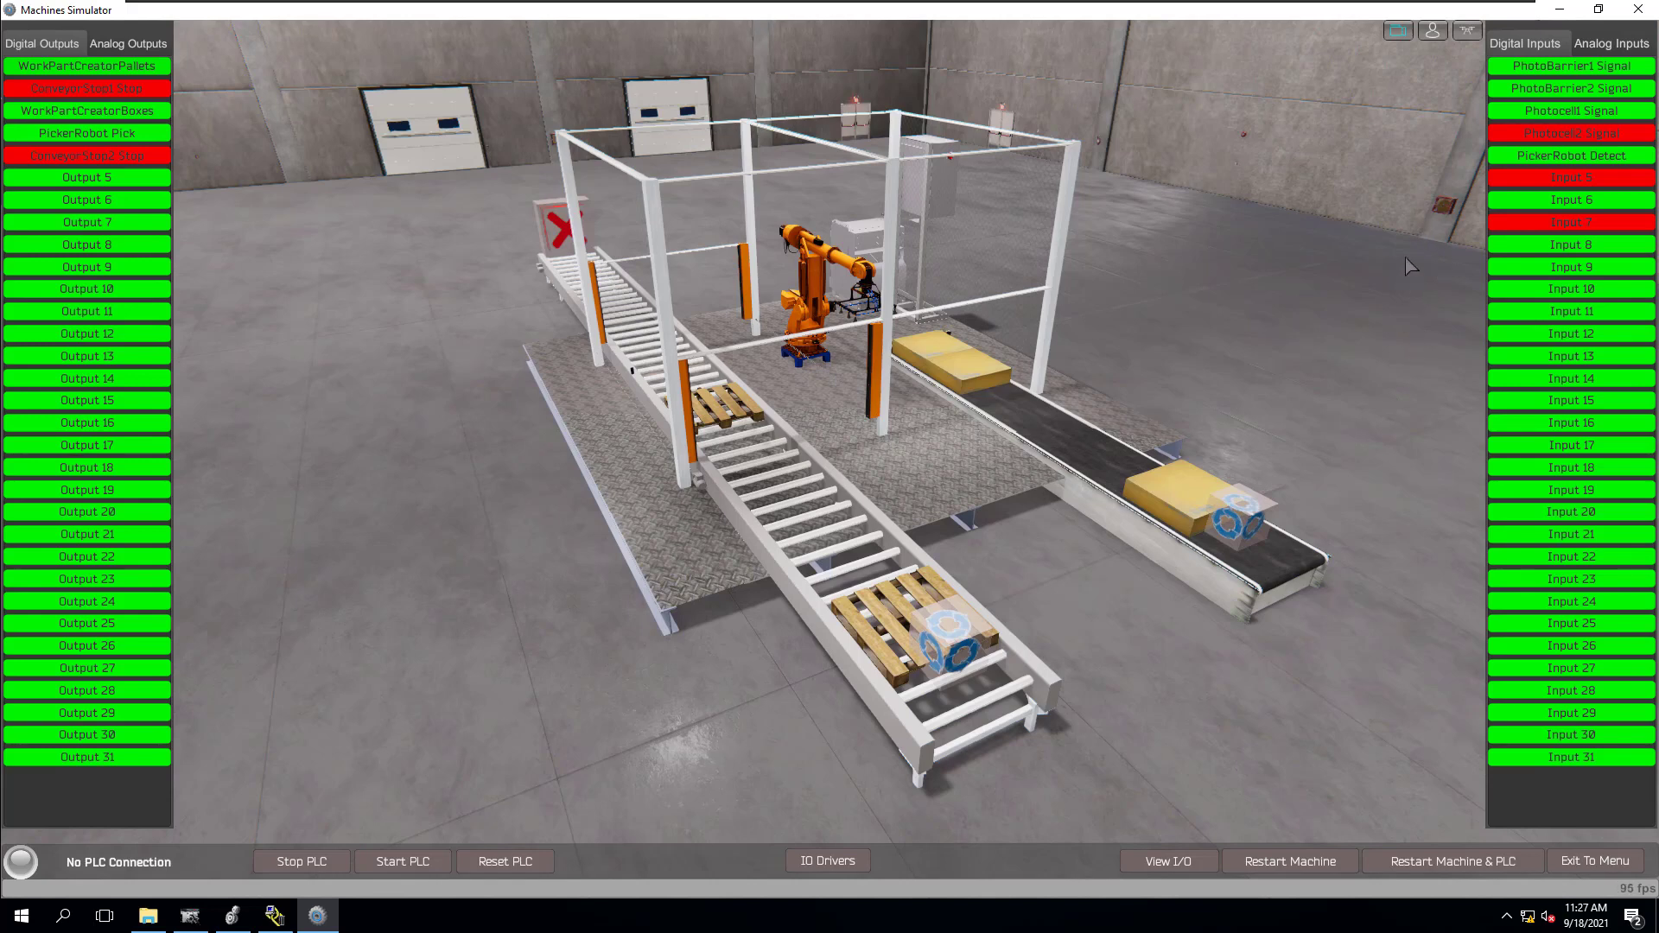
Step: Walk up to the fenced robot cell in first-person view, facing the pallet on the roller conveyor, and remain in the simulation
click(1433, 31)
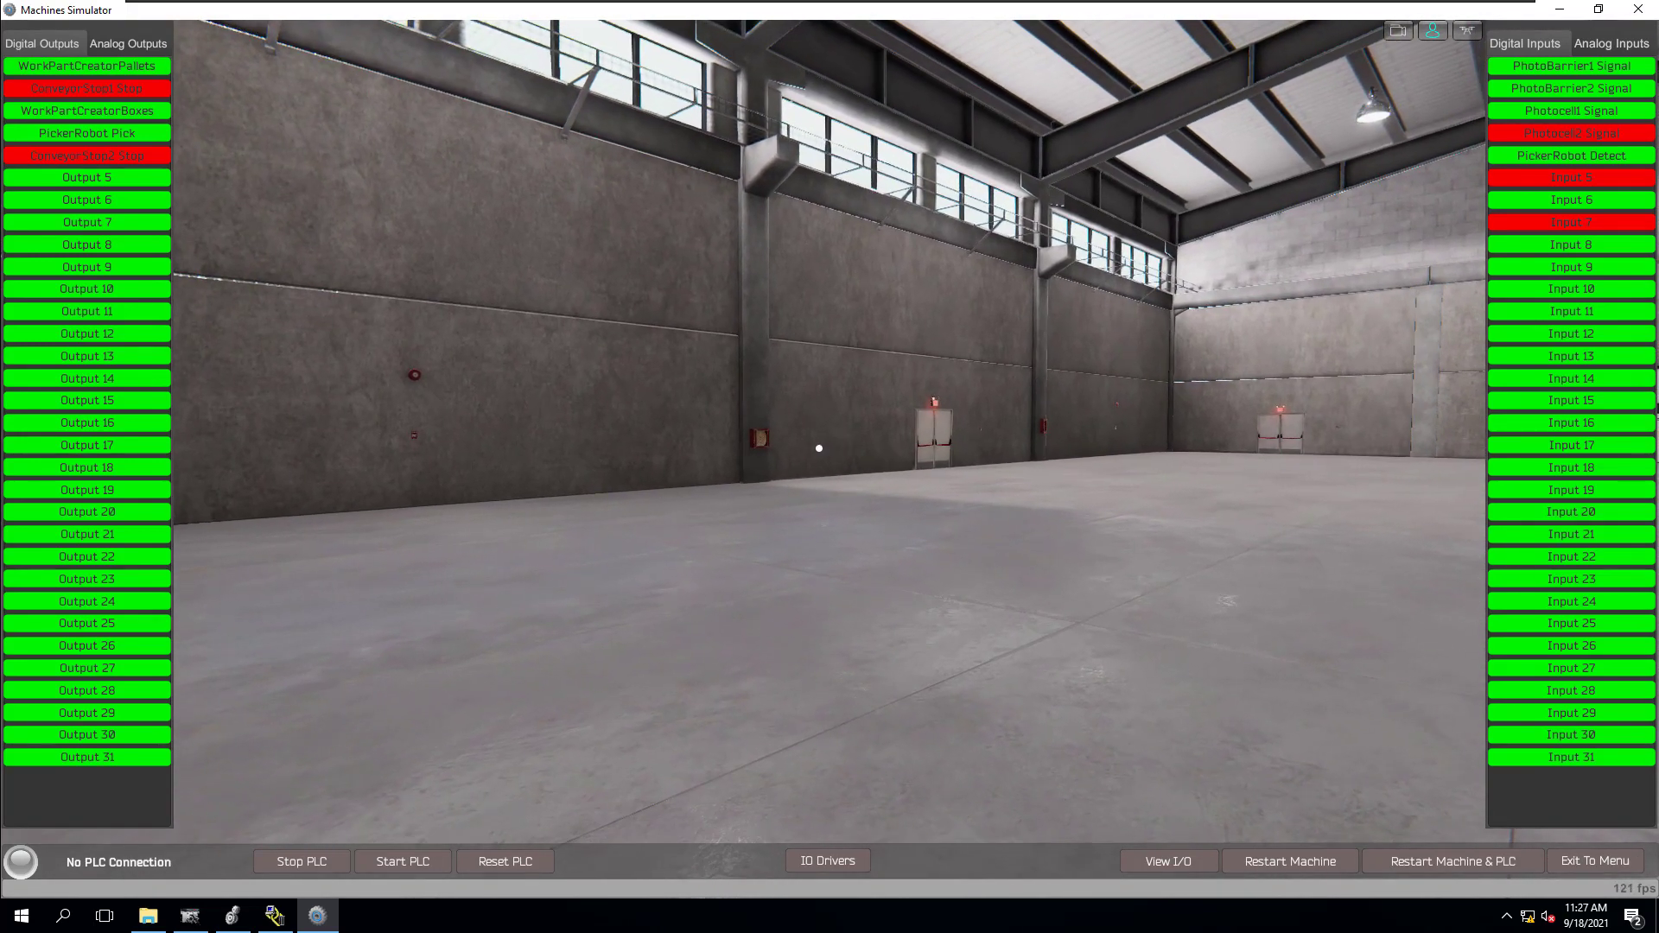
right_drag(819, 448, 819, 449)
key(w)
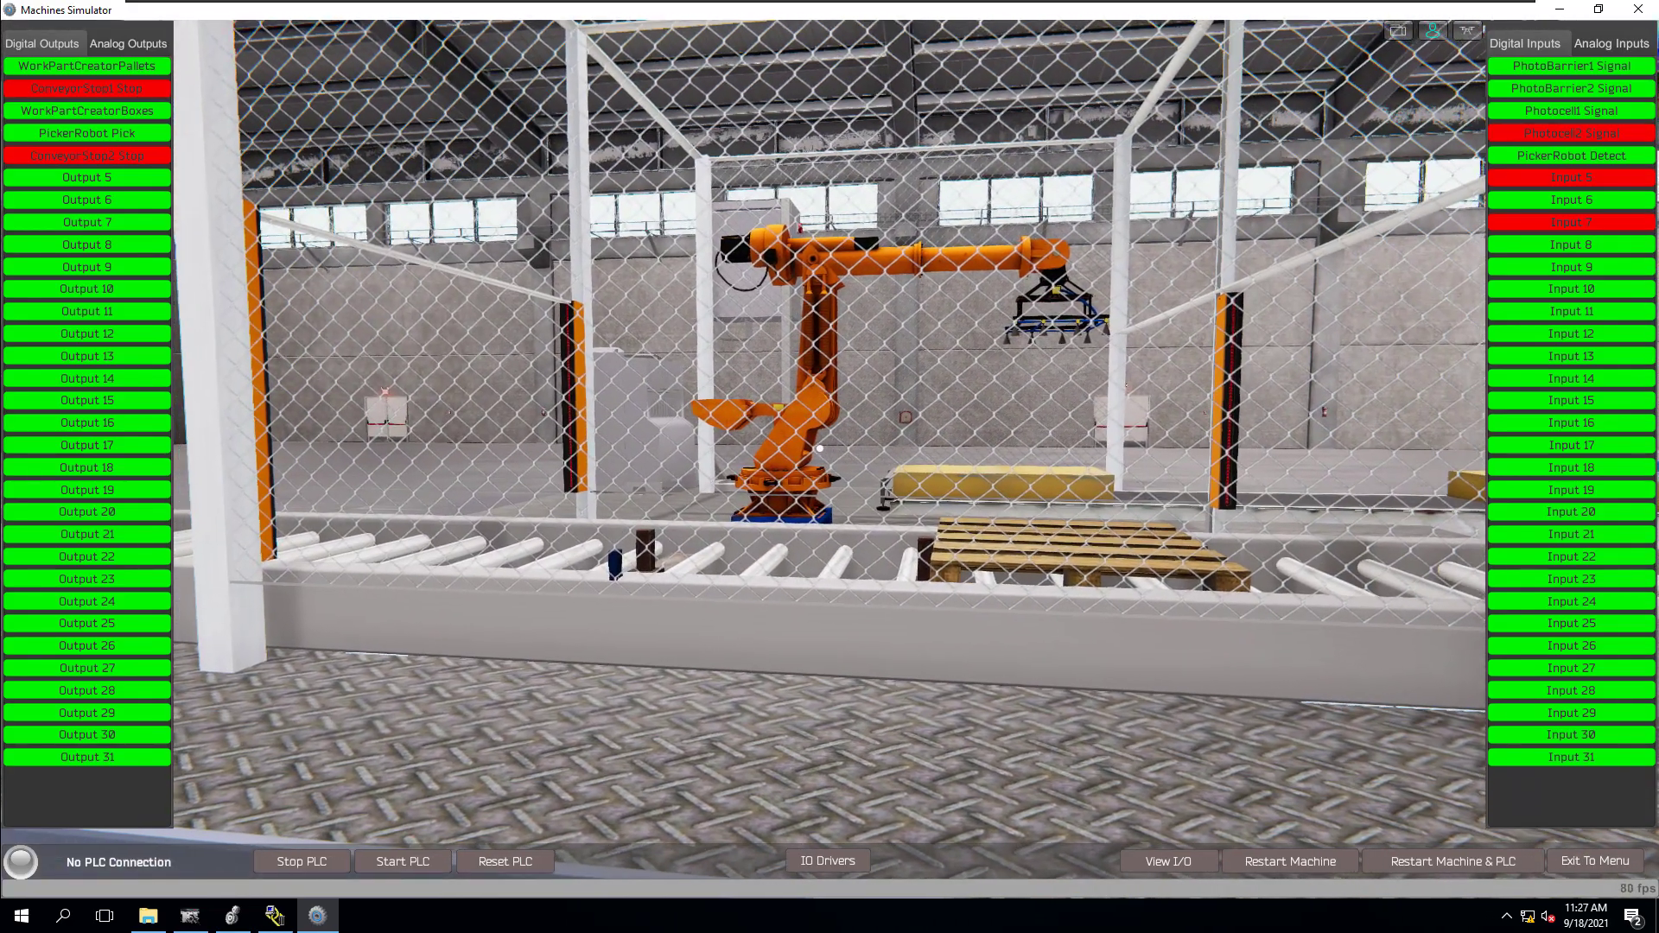
key(Escape)
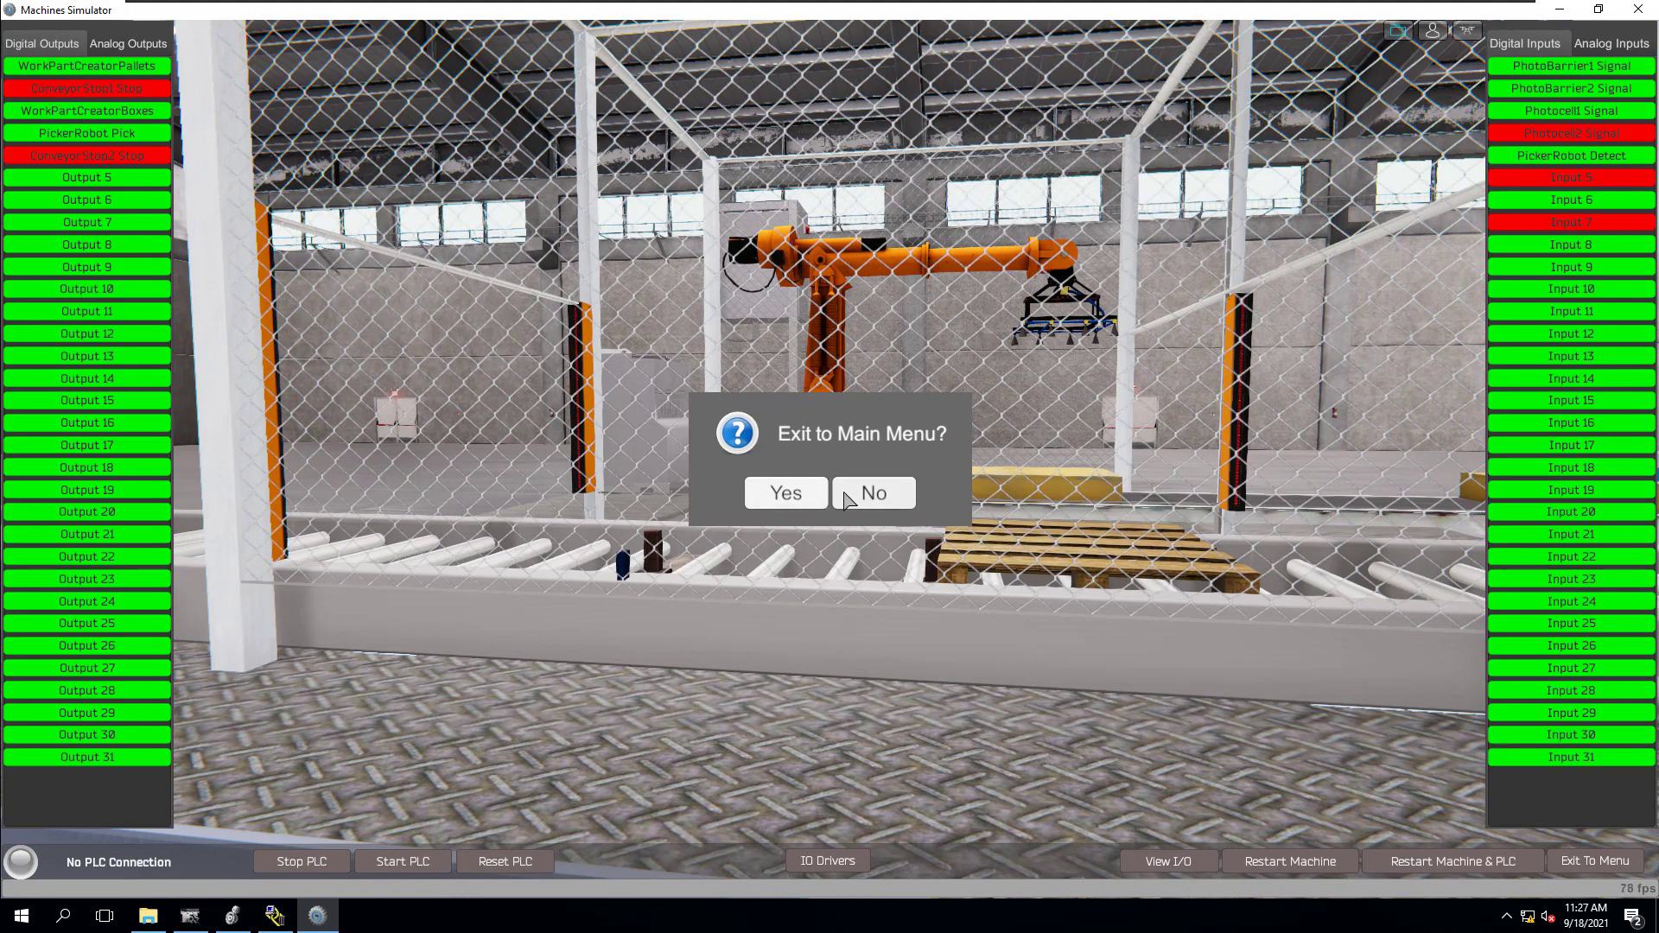
click(874, 493)
Step: Set the PickerRobot BASEAXIS analog output to 90
click(128, 44)
click(35, 97)
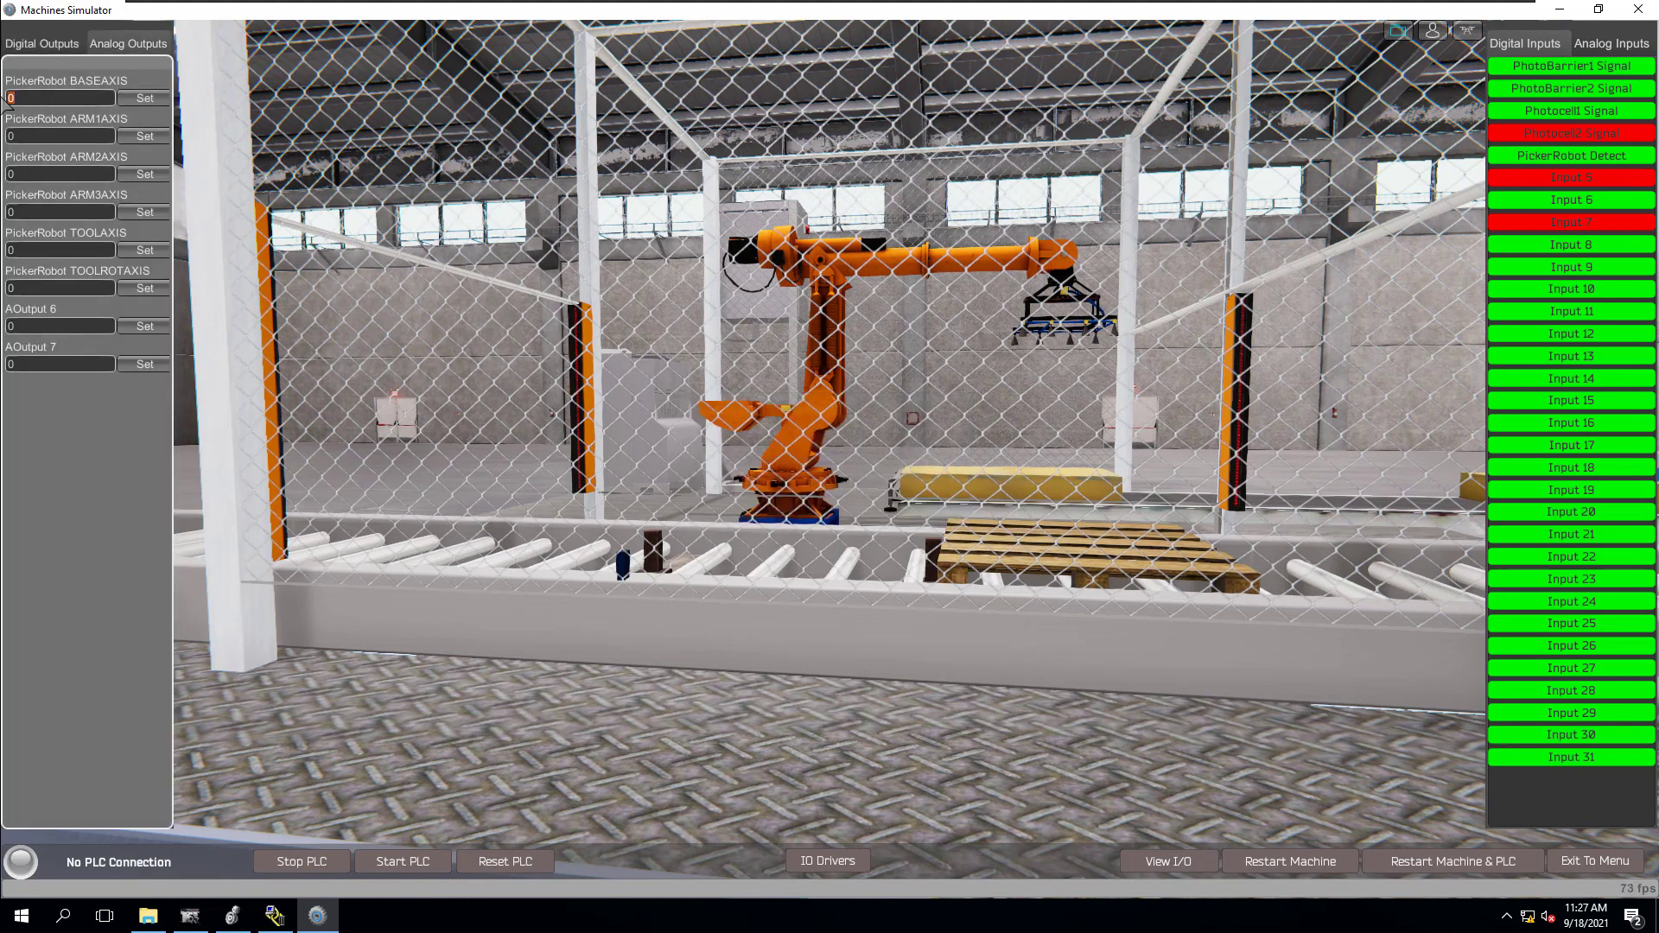
text(90)
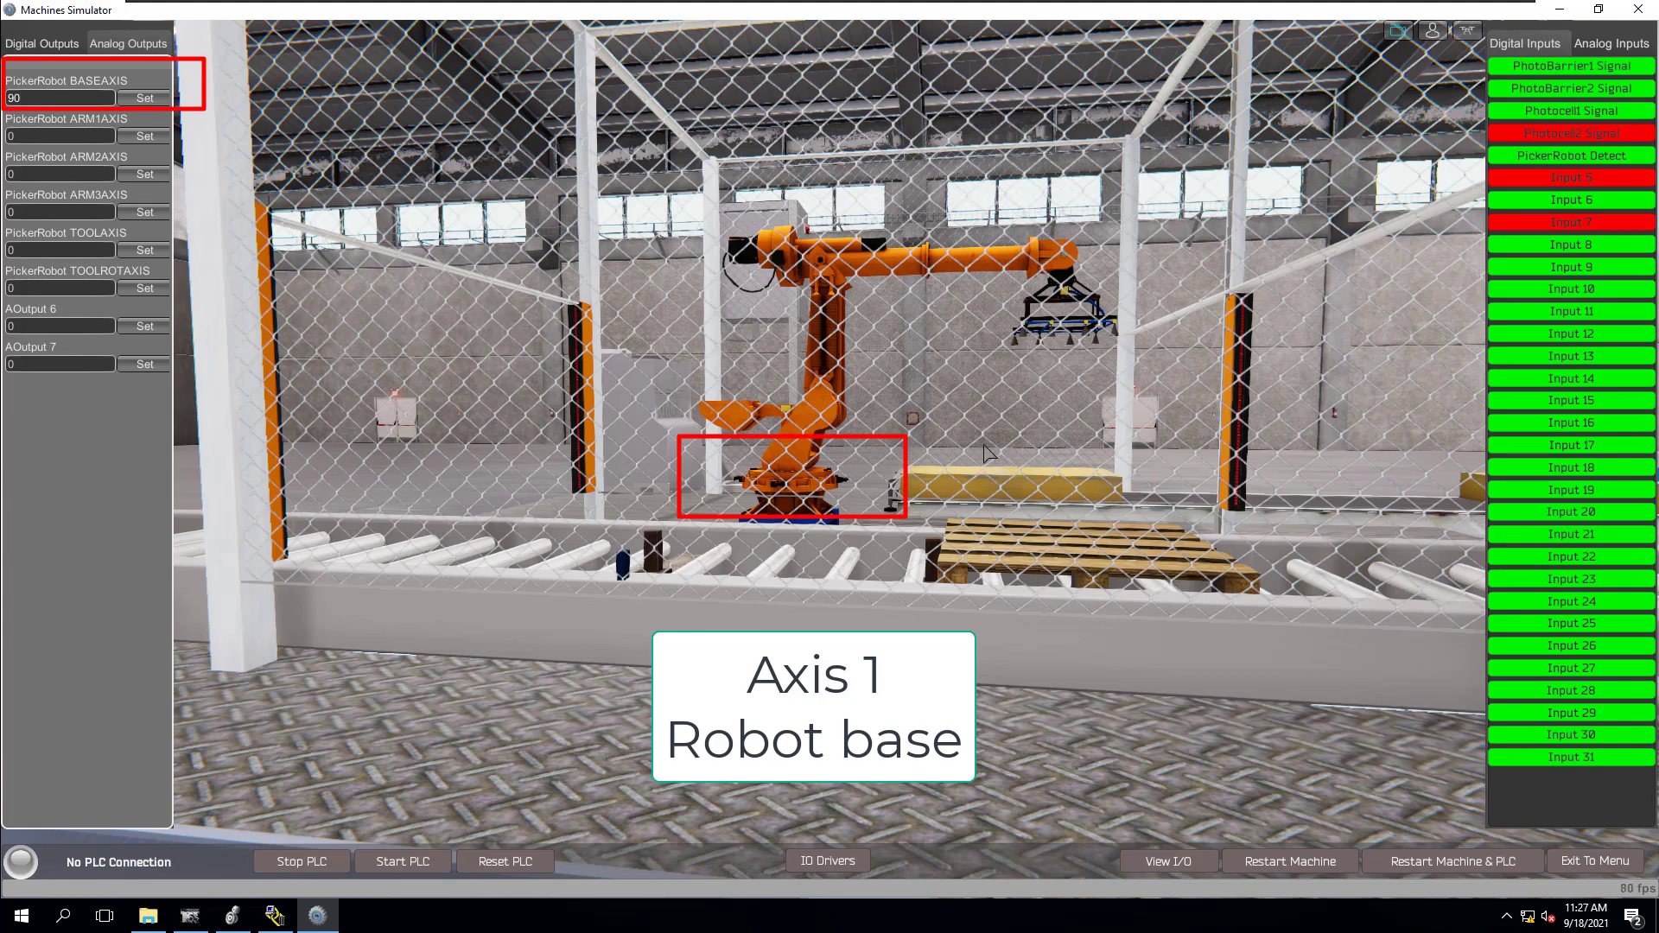
click(147, 104)
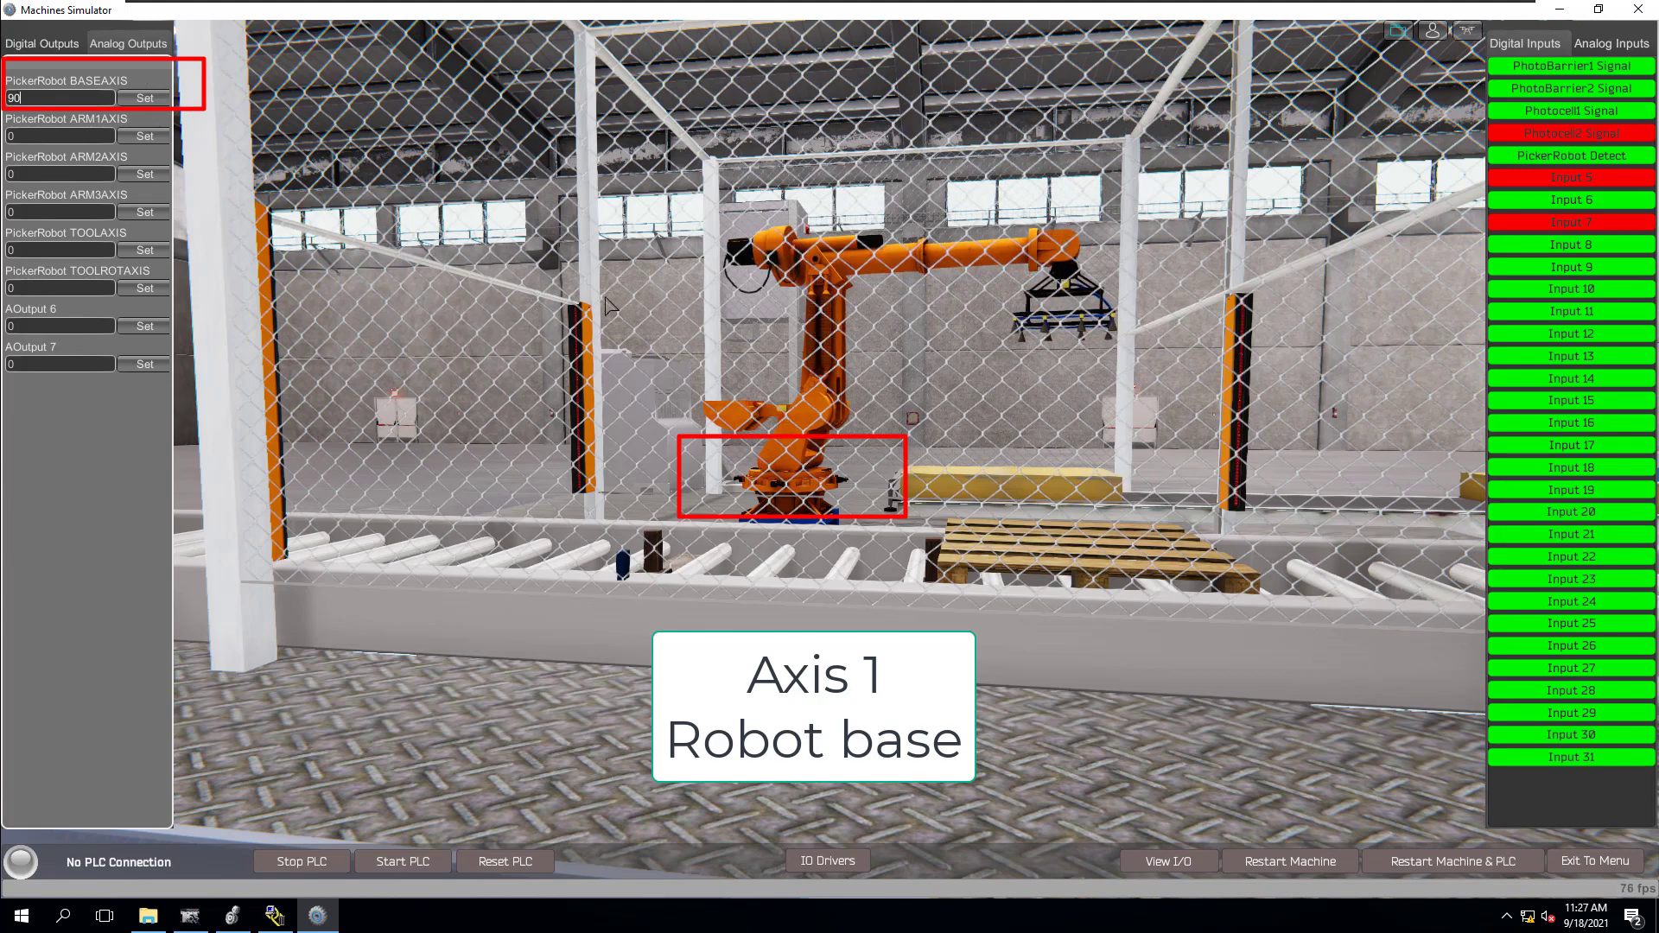